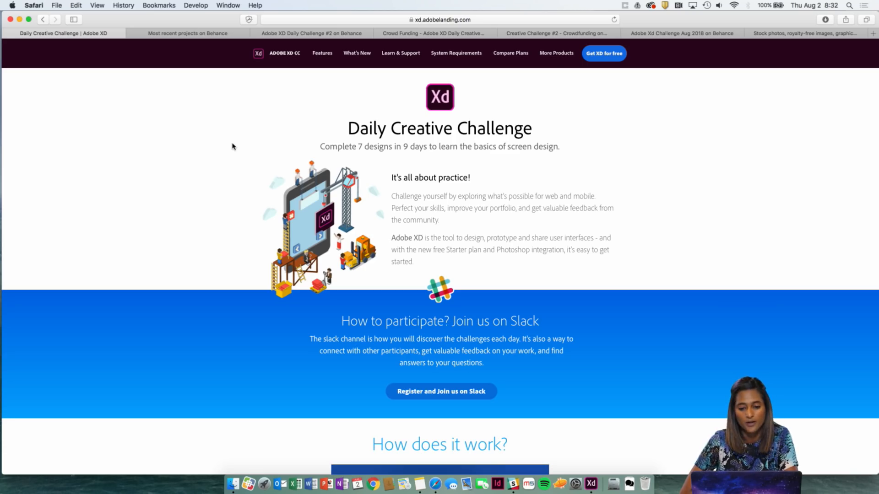
# Read through the Daily Creative Challenge page, covering how to participate, how it works and the list of challenges.
pyautogui.scroll(-3, 221, 210)
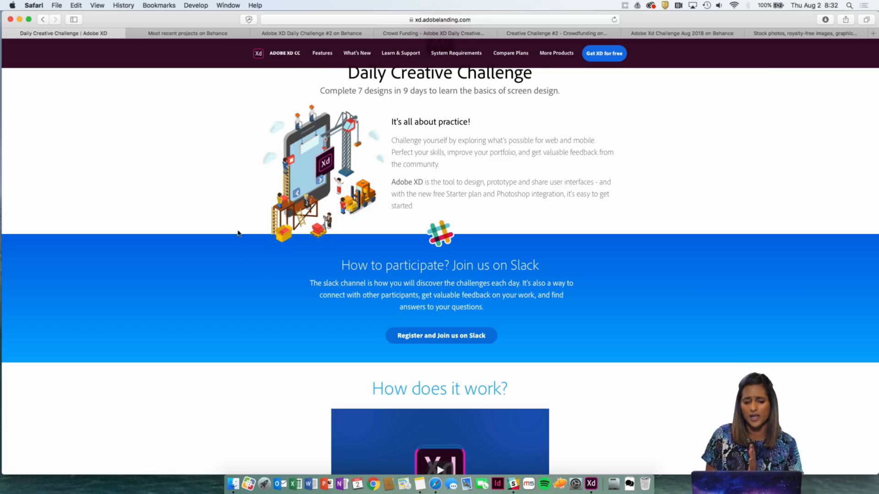
pyautogui.scroll(-5, 258, 274)
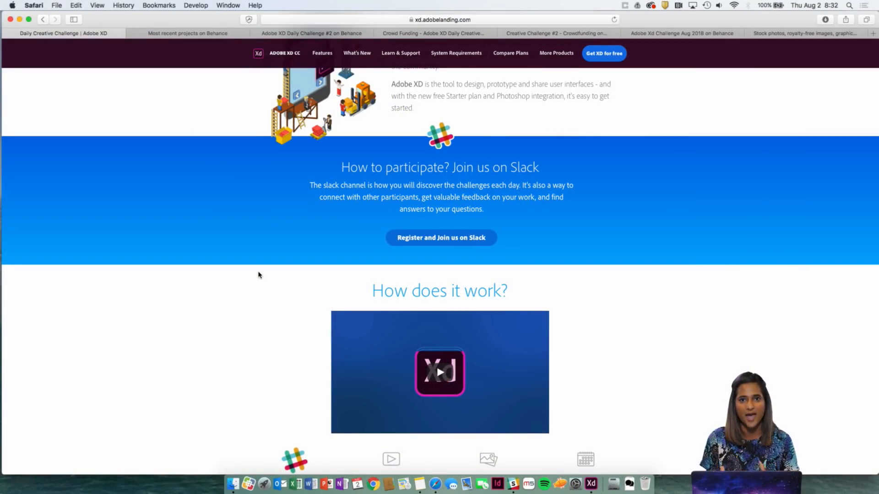
pyautogui.scroll(-5, 219, 320)
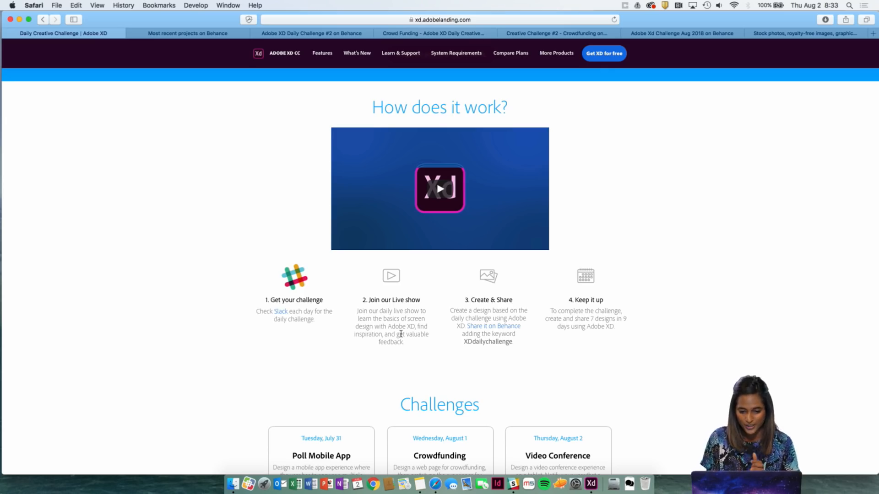
pyautogui.scroll(-5, 401, 335)
pyautogui.scroll(4, 400, 336)
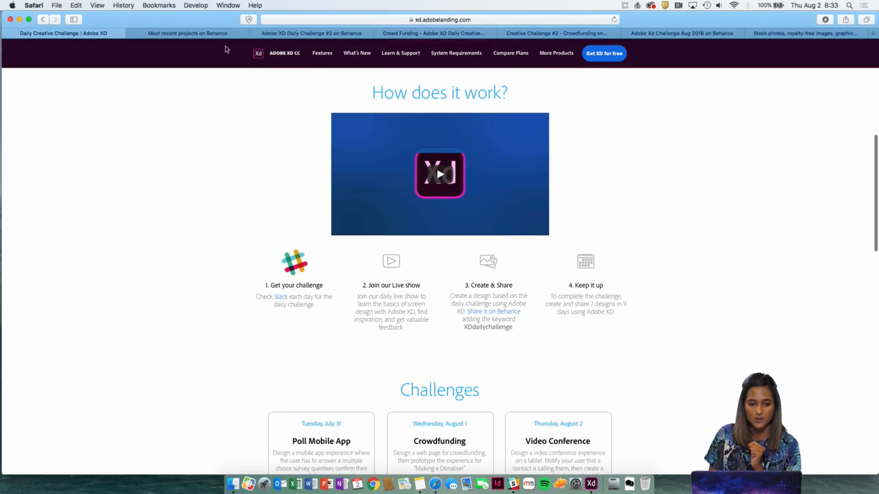
# View the xddailychallenge projects on Behance, and review the homeless cats landing page and donation form in Adobe XD Daily Challenge #2.
pyautogui.click(223, 35)
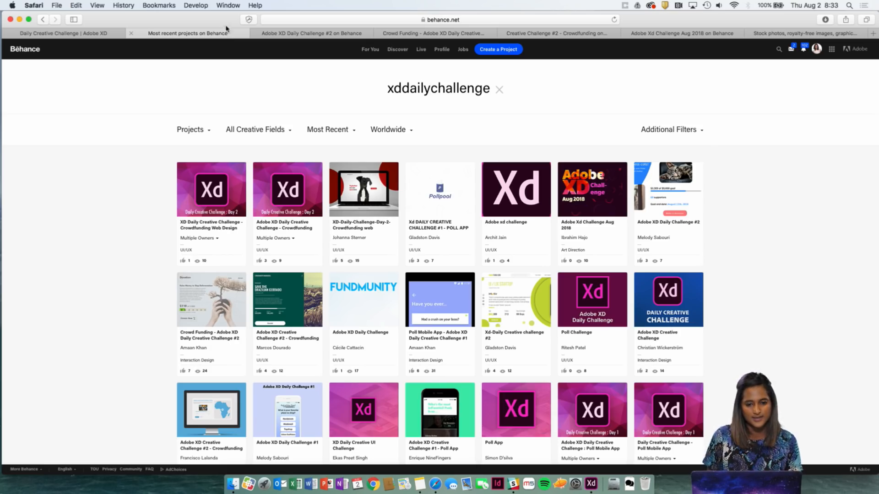
pyautogui.click(291, 33)
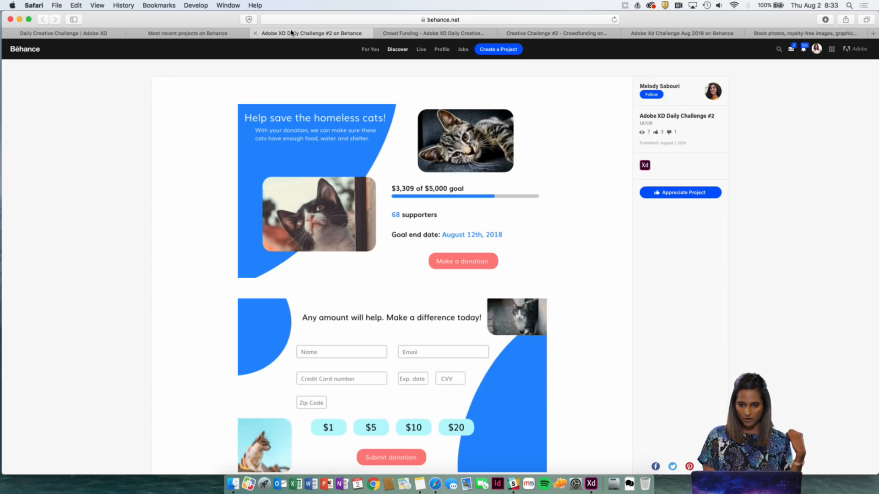
pyautogui.scroll(-3, 515, 299)
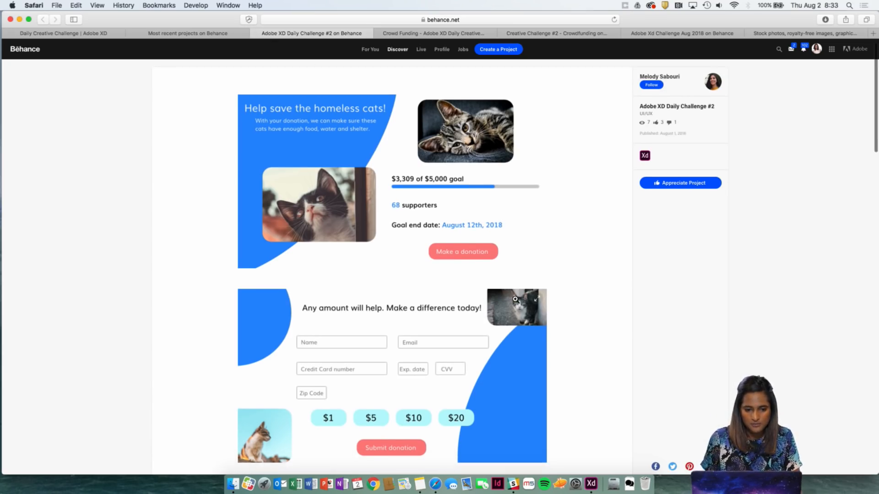
pyautogui.scroll(1, 515, 300)
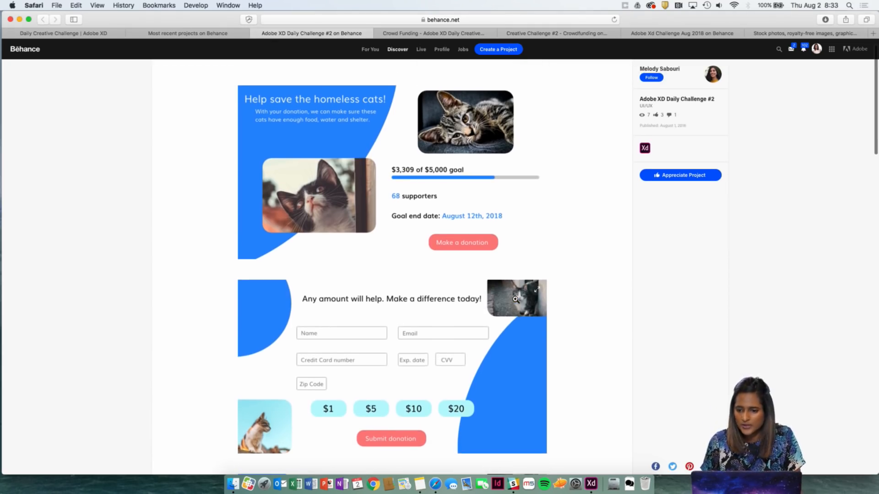
pyautogui.scroll(-5, 515, 299)
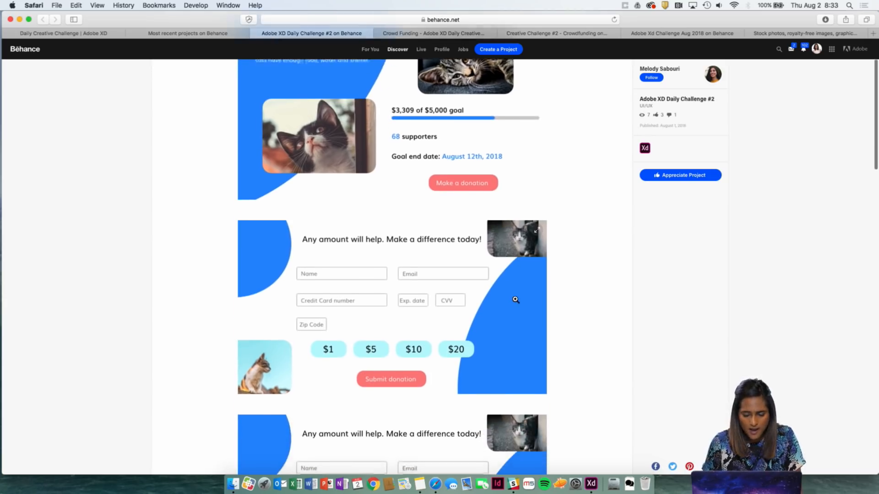
pyautogui.scroll(5, 515, 300)
pyautogui.scroll(2, 516, 299)
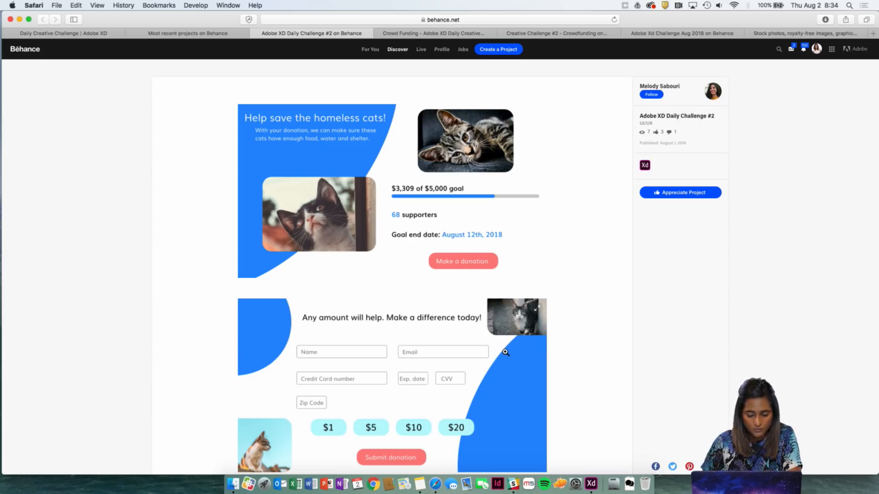
# Examine the cat fundraiser's donation form screens, including the highlighted $10 option, and the large landing page design below them.
pyautogui.scroll(-1, 505, 352)
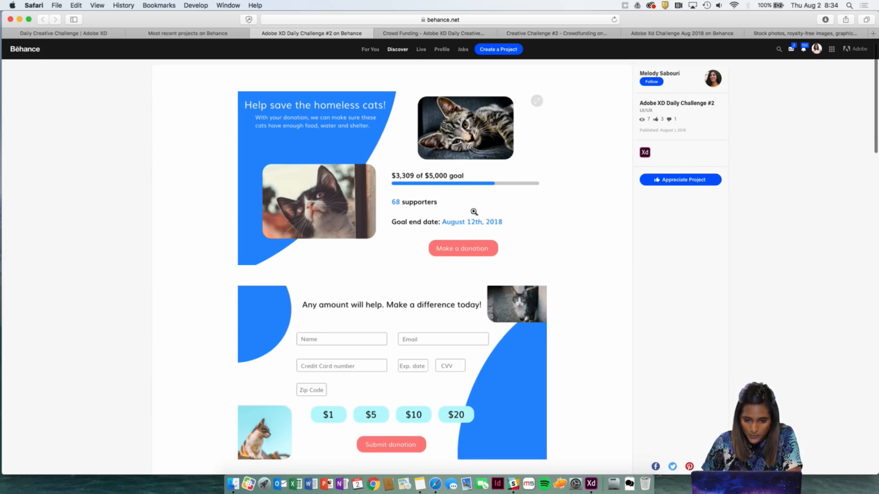
pyautogui.scroll(-3, 457, 267)
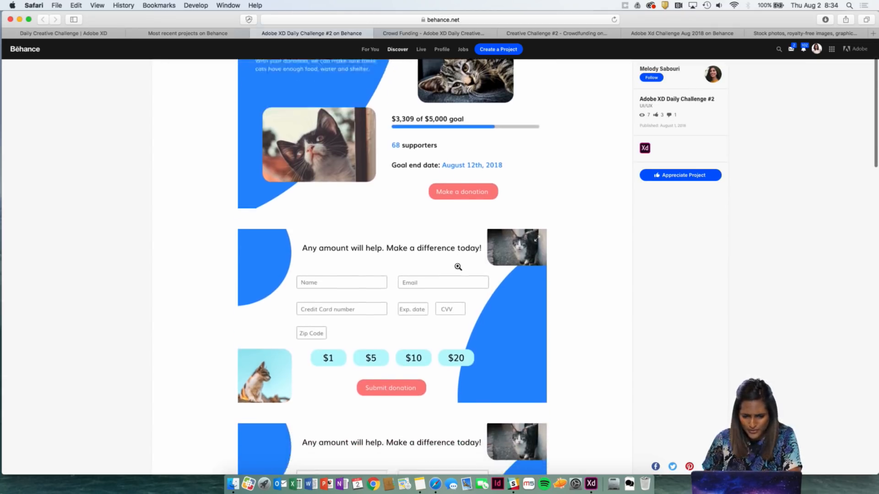
pyautogui.scroll(-5, 458, 267)
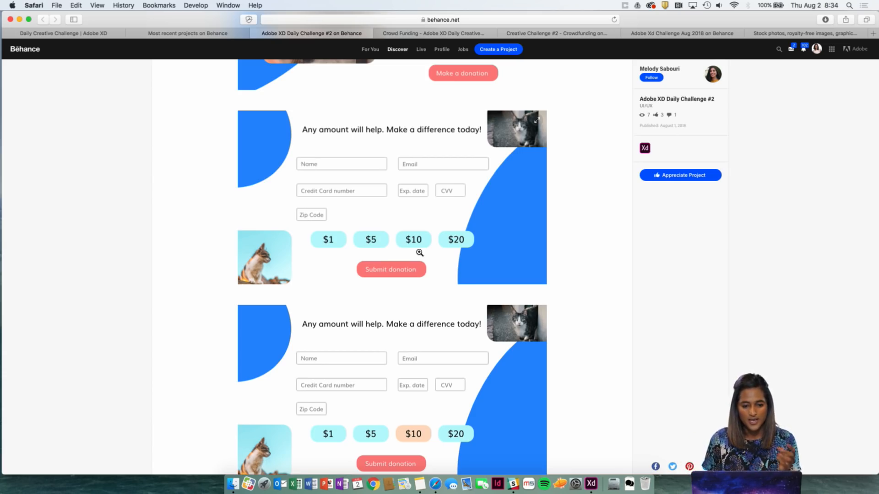
pyautogui.scroll(-3, 405, 243)
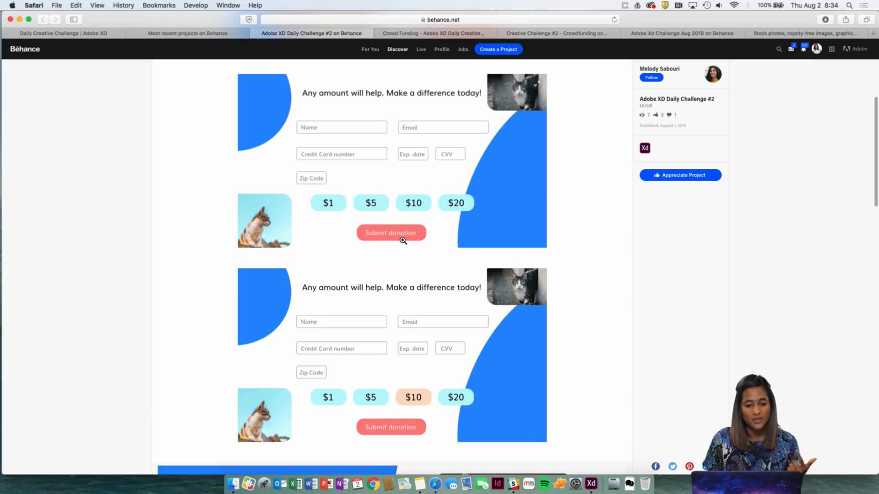
pyautogui.scroll(-1, 403, 241)
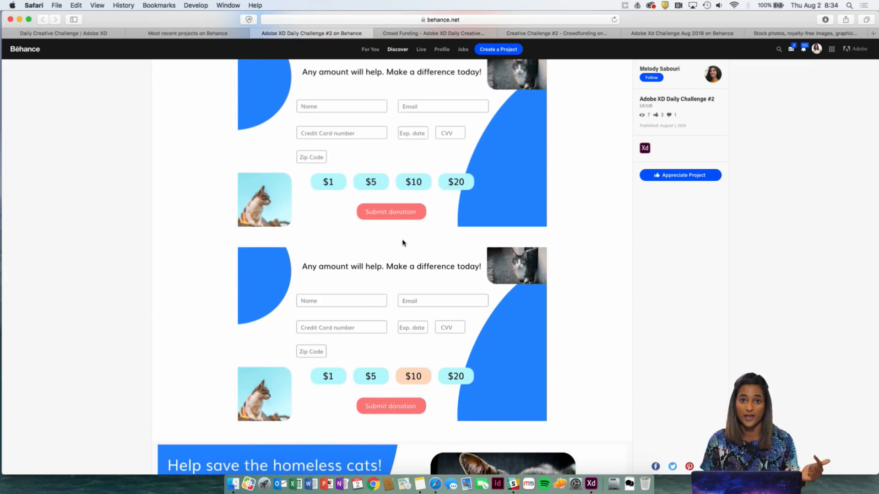
pyautogui.scroll(-3, 403, 243)
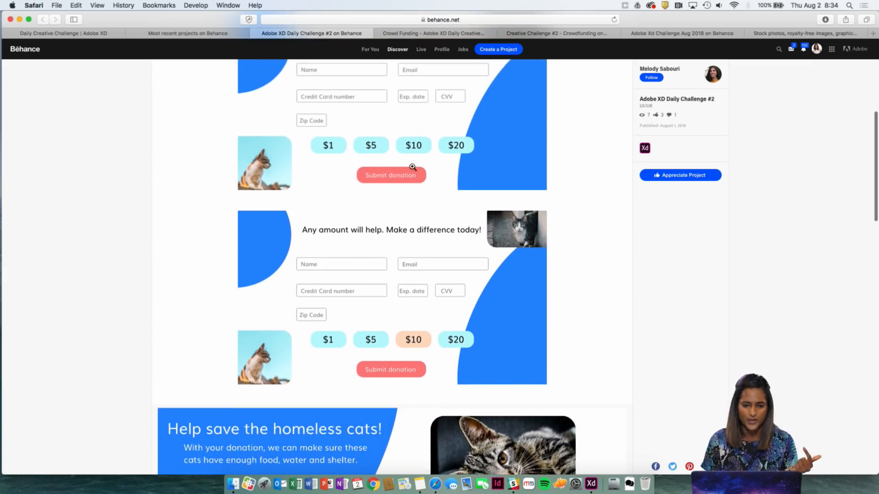
pyautogui.scroll(-10, 415, 170)
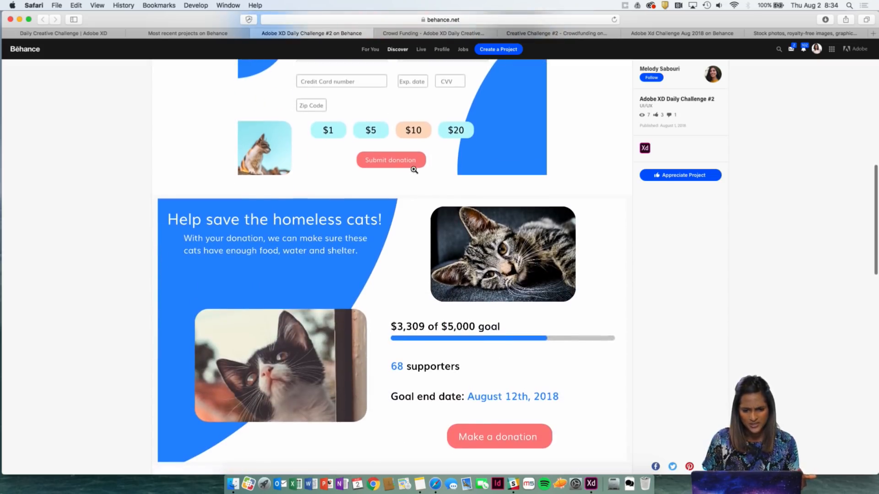
pyautogui.scroll(6, 425, 126)
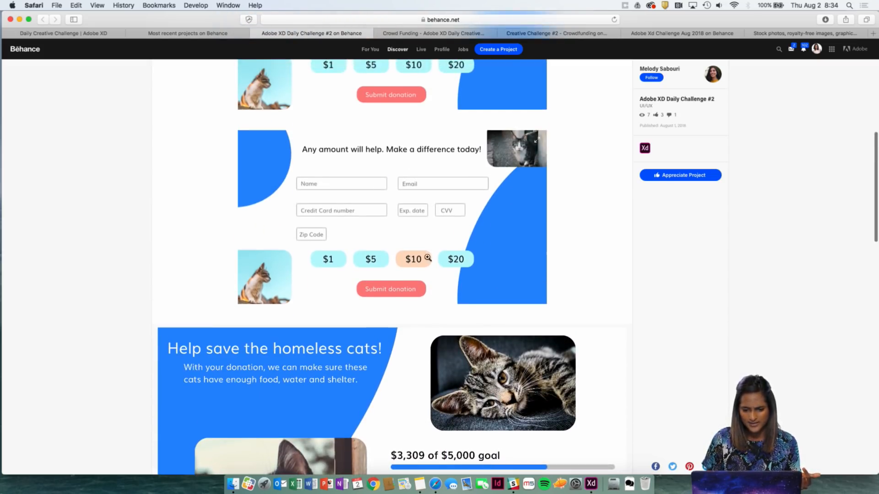
pyautogui.scroll(-11, 417, 277)
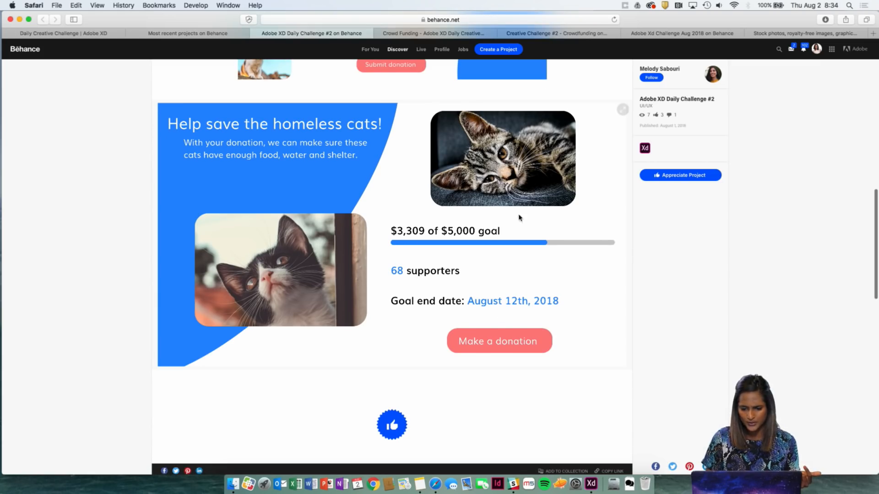
pyautogui.scroll(1, 517, 229)
pyautogui.scroll(-5, 520, 246)
pyautogui.scroll(7, 523, 253)
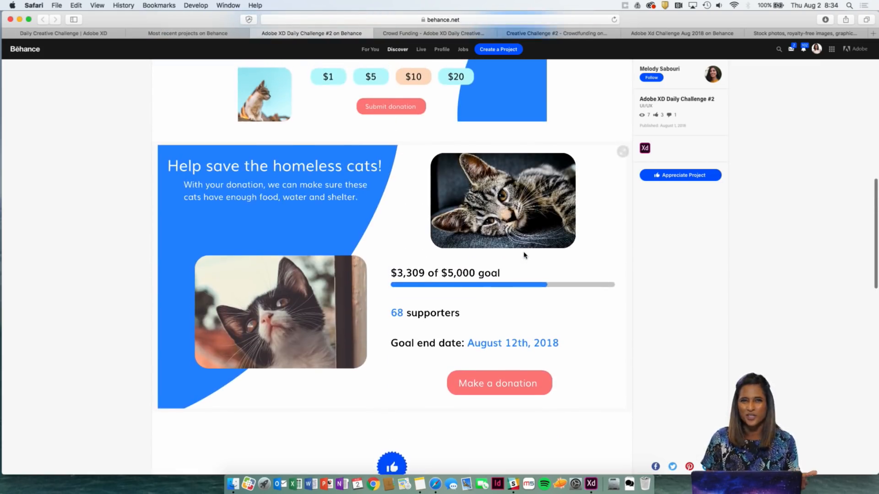
pyautogui.scroll(1, 524, 255)
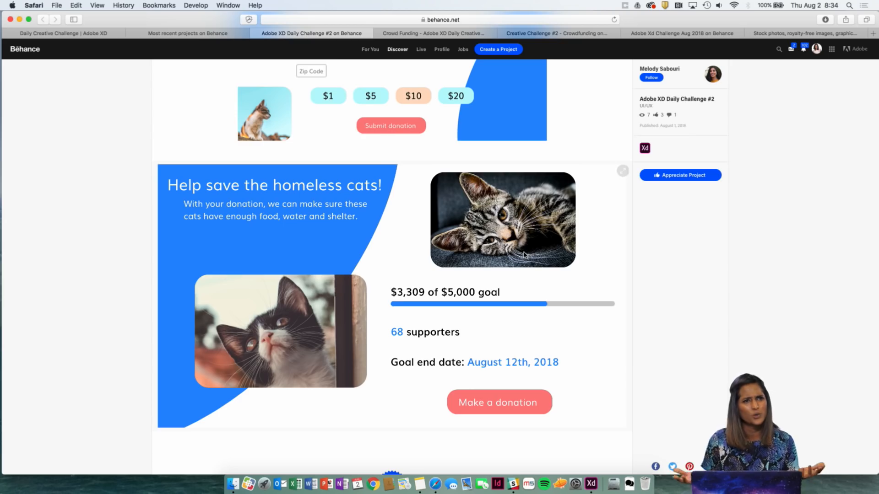
# Post a comment on the cat fundraiser project saying "Great work" followed by the designer's first name and an exclamation mark.
pyautogui.scroll(-10, 524, 255)
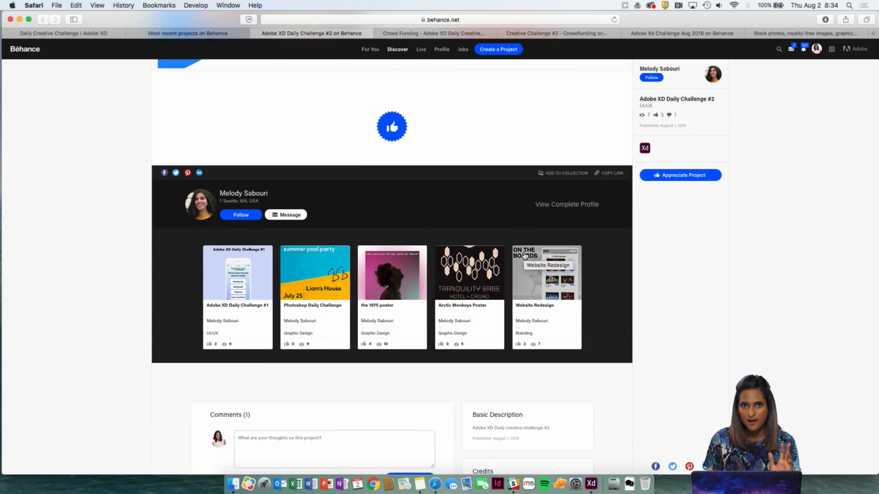
pyautogui.scroll(-2, 525, 256)
pyautogui.scroll(-2, 525, 255)
pyautogui.click(369, 337)
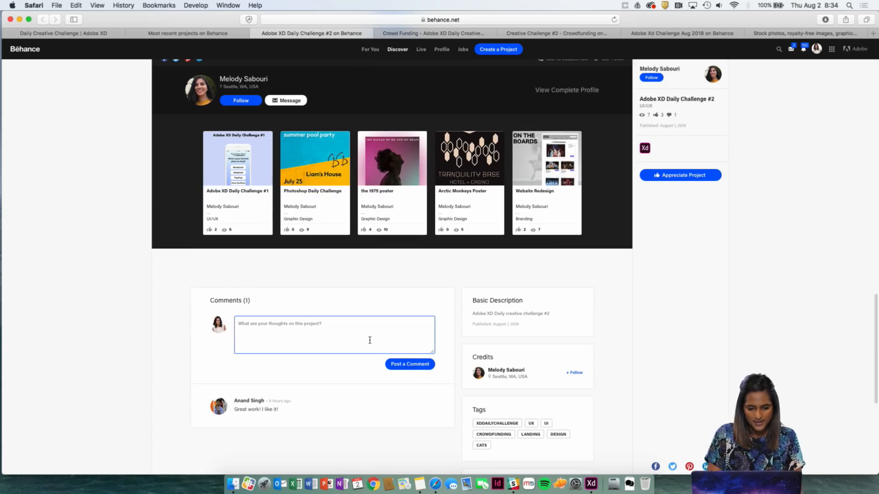
pyautogui.write('area')
pyautogui.write('t work Melody!')
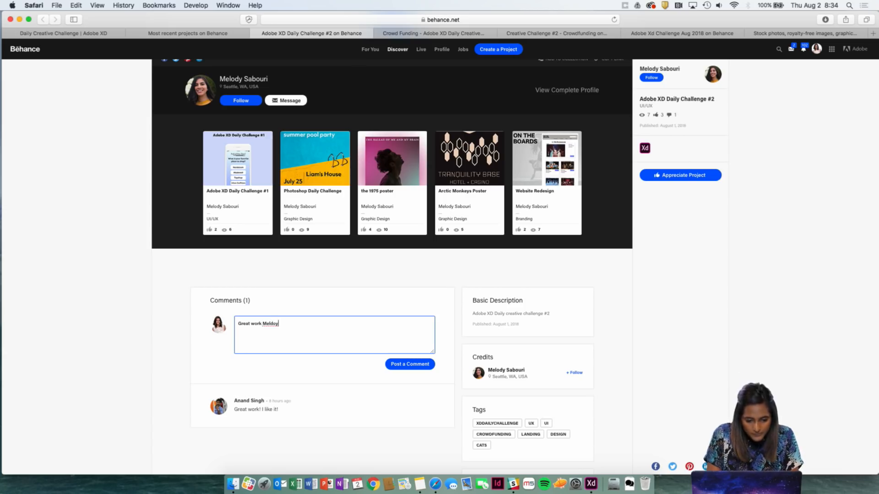
pyautogui.click(428, 366)
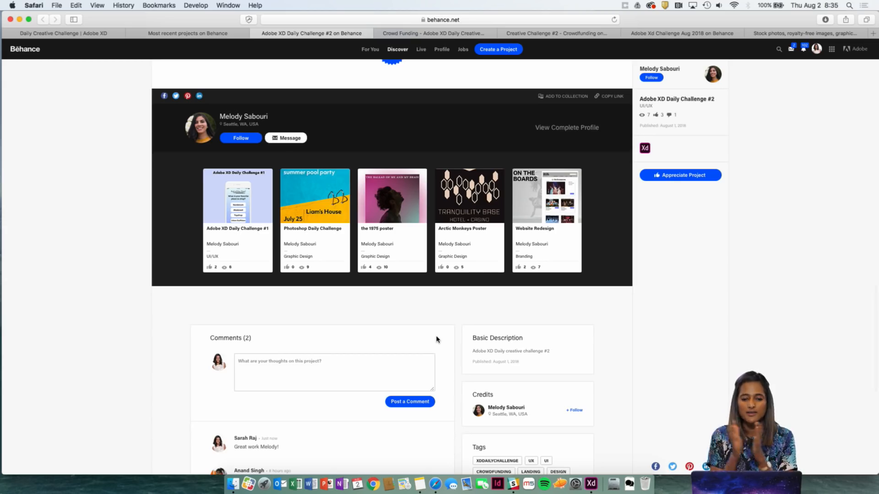
# Open the Crowd Funding - Adobe XD Daily Creative Challenge #2 project and review its header and donation page designs.
pyautogui.scroll(10, 447, 104)
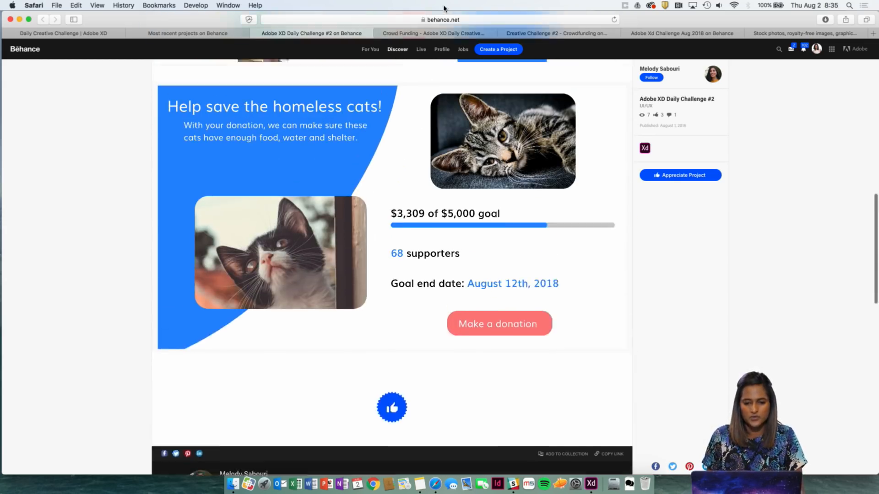
pyautogui.click(435, 34)
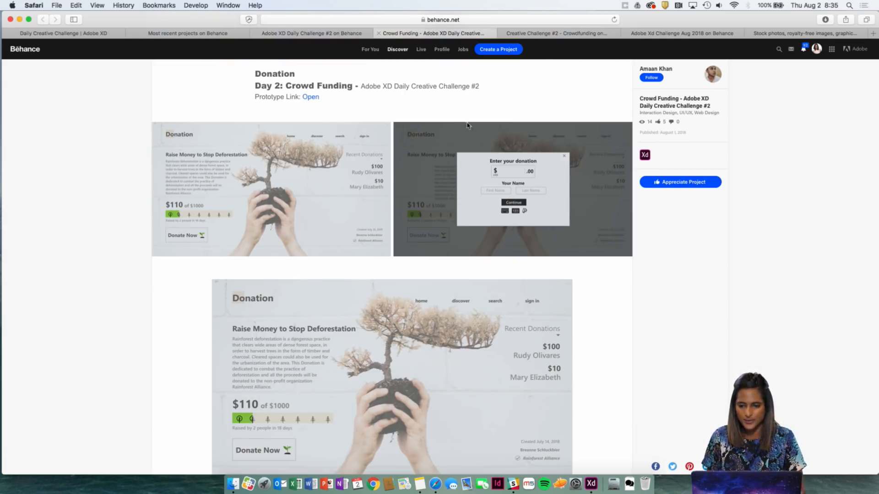
pyautogui.scroll(3, 478, 136)
pyautogui.scroll(3, 479, 135)
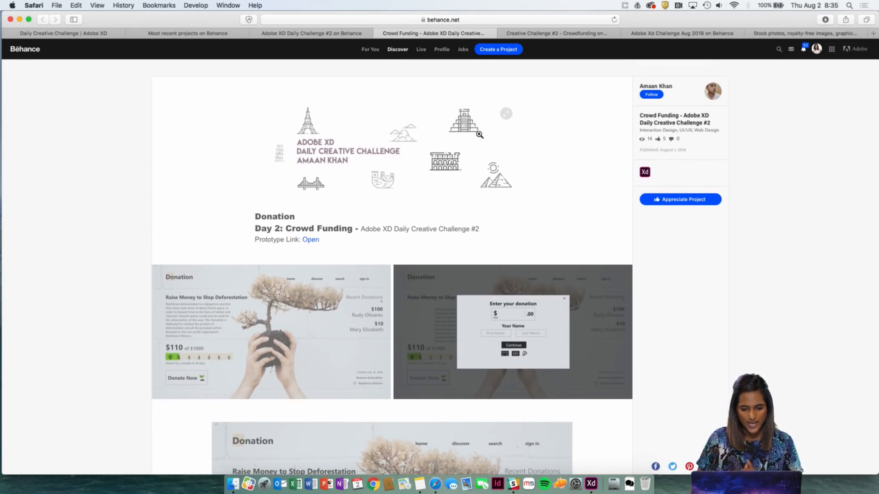
pyautogui.scroll(-5, 465, 211)
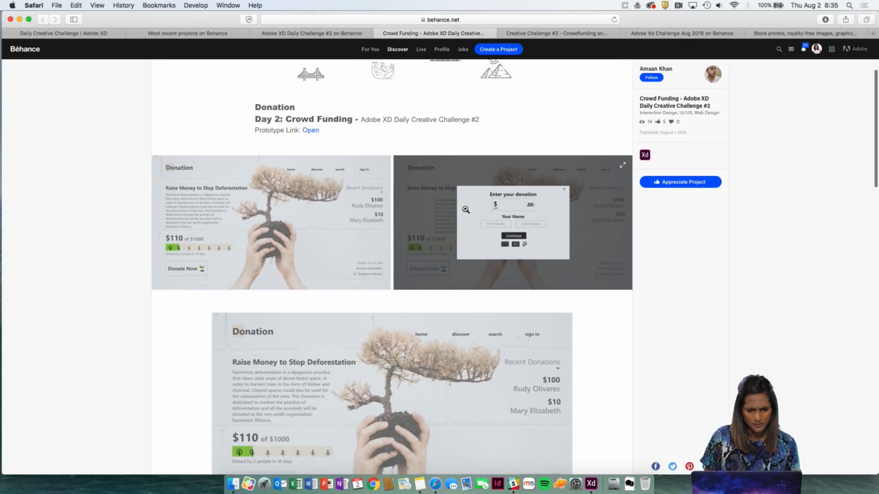
pyautogui.scroll(-2, 466, 210)
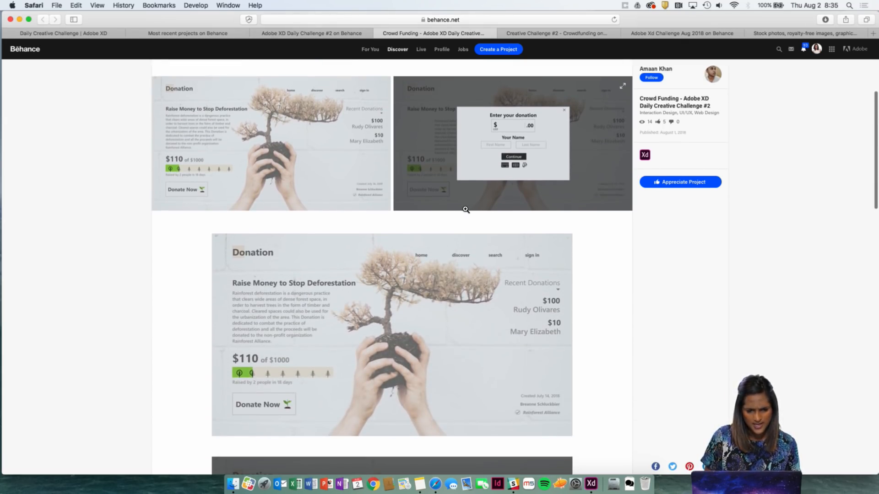
# Inspect the deforestation donation page and the donation entry popup in the full-size image viewer, and close the viewer.
pyautogui.click(371, 178)
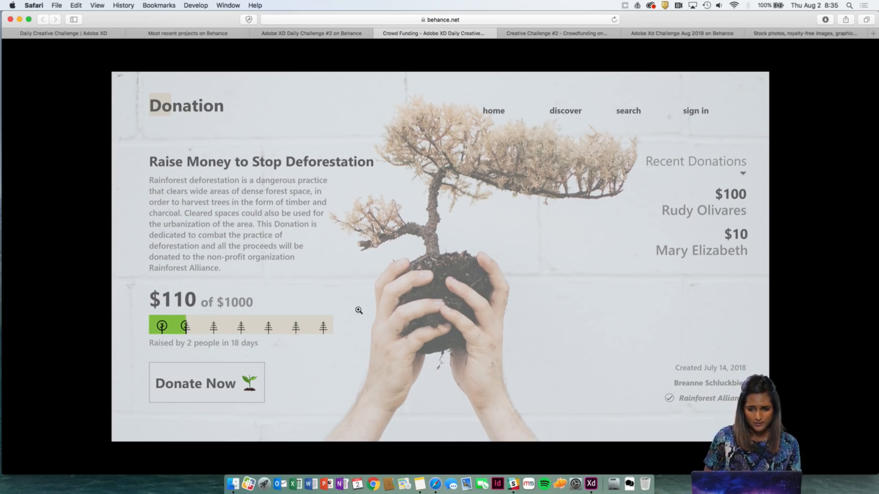
pyautogui.click(861, 257)
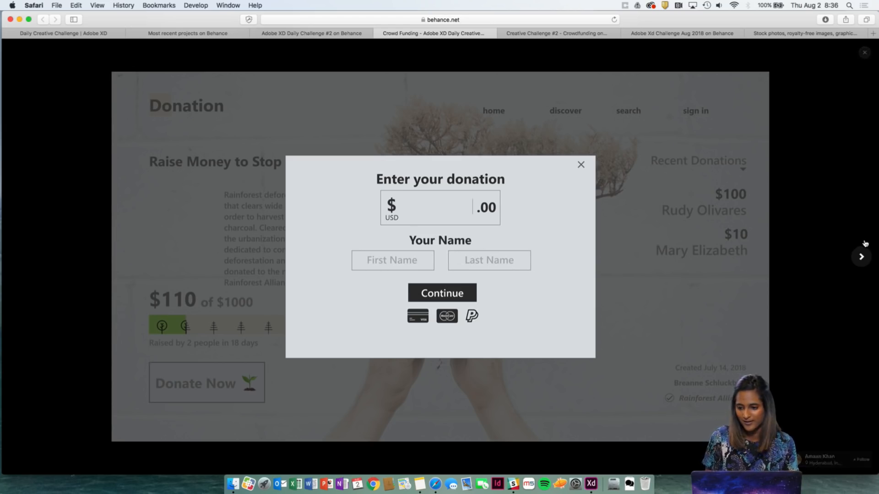
pyautogui.click(861, 257)
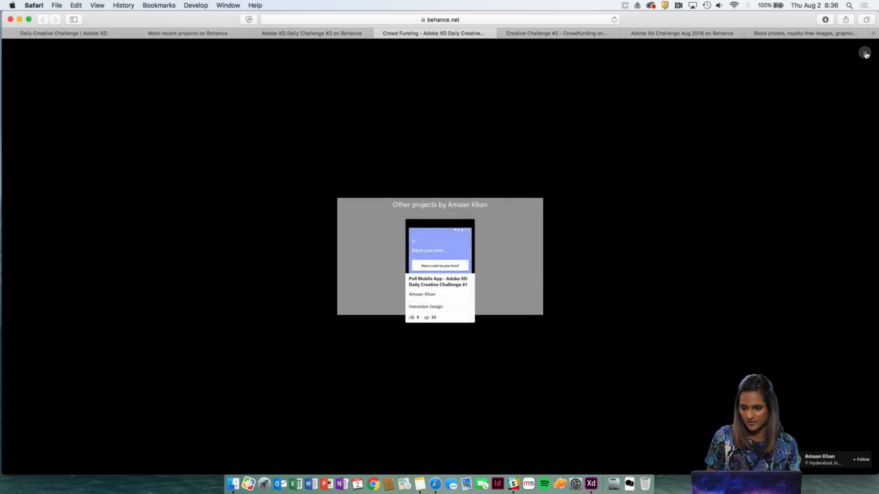
pyautogui.click(864, 52)
# Appreciate the Crowd Funding project below its last design image.
pyautogui.scroll(-5, 529, 371)
pyautogui.scroll(-6, 530, 371)
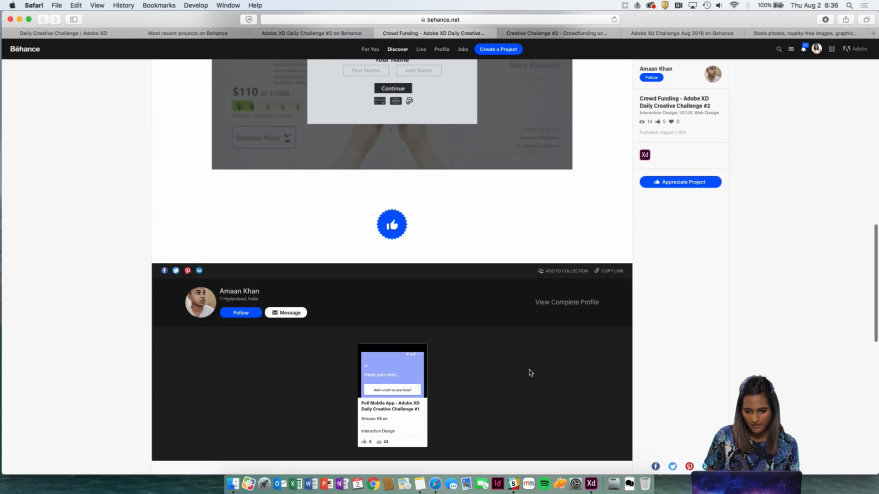
pyautogui.click(393, 222)
pyautogui.scroll(7, 486, 261)
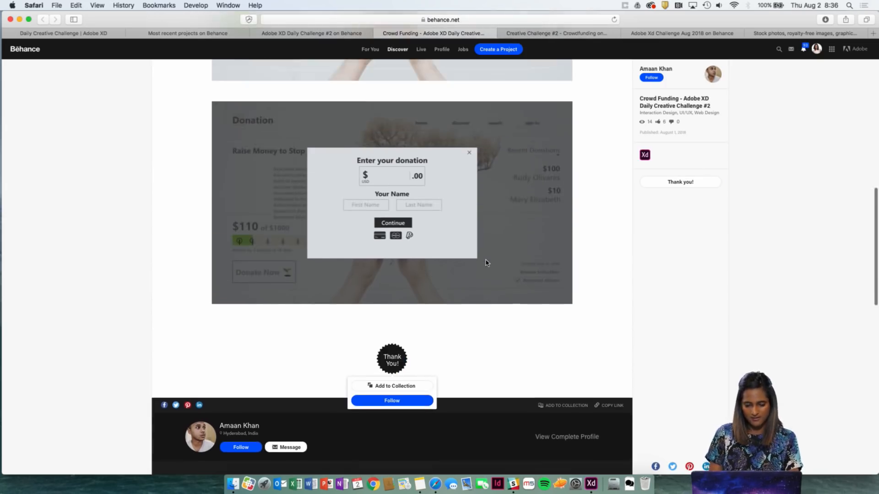
# Finish reviewing the deforestation donation project and switch to the Adobe XD Creative Challenge #2 - Crowdfunding project.
pyautogui.scroll(6, 486, 261)
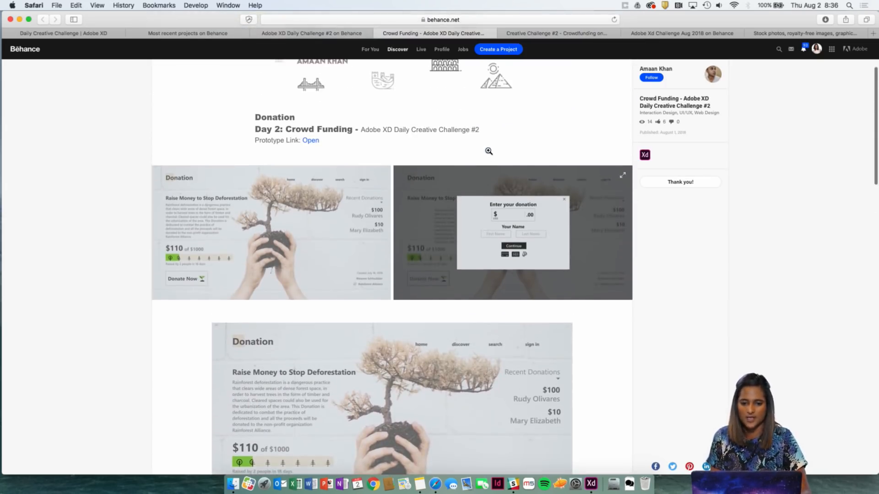
pyautogui.scroll(3, 508, 118)
pyautogui.click(545, 32)
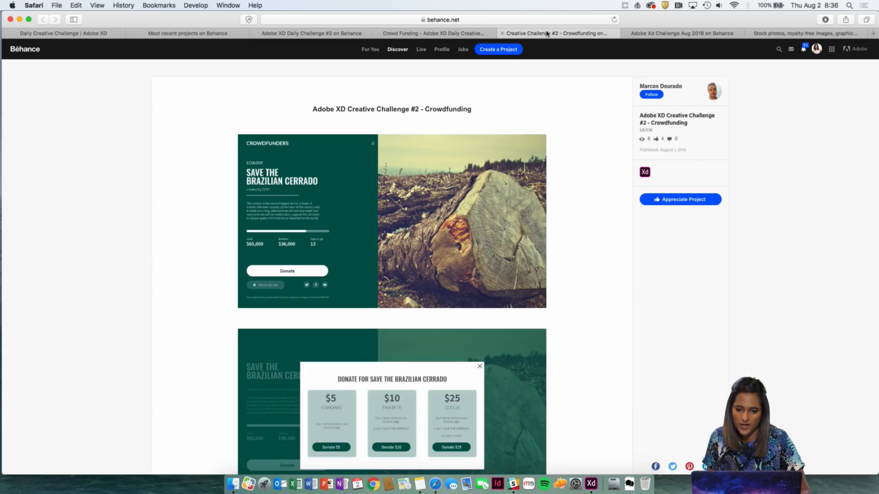
pyautogui.click(476, 33)
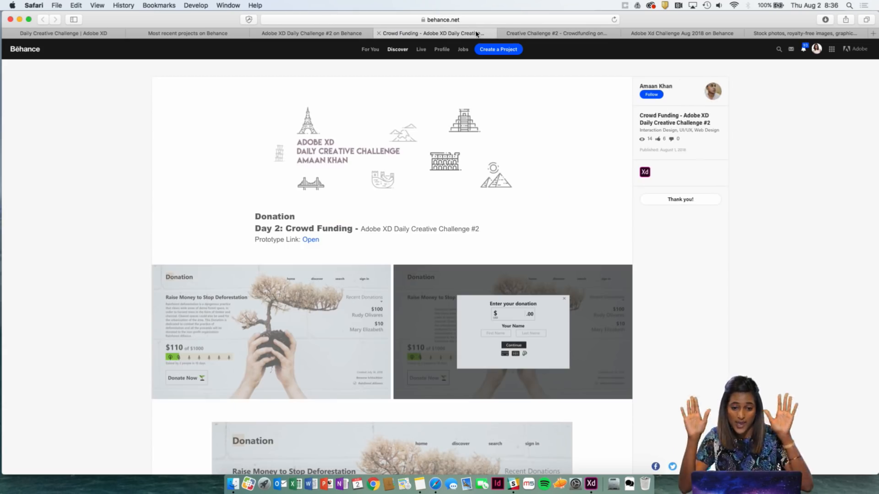
pyautogui.click(567, 35)
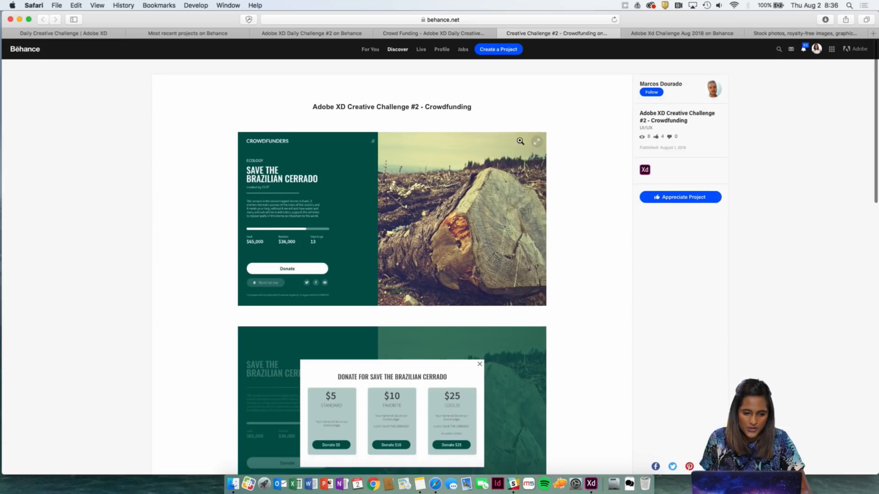
# Inspect the Save the Brazilian Cerrado campaign page and donation tiers popup in the full-size image viewer, and close the viewer.
pyautogui.click(520, 141)
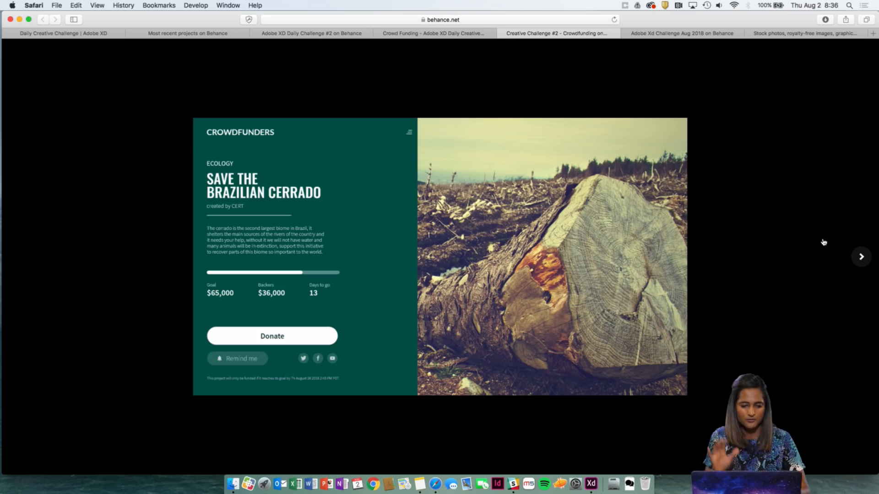
pyautogui.click(860, 258)
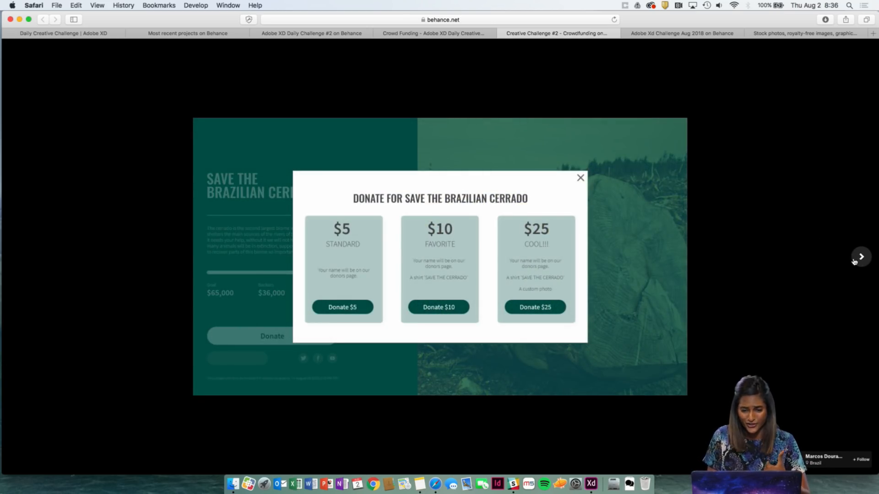
pyautogui.click(859, 260)
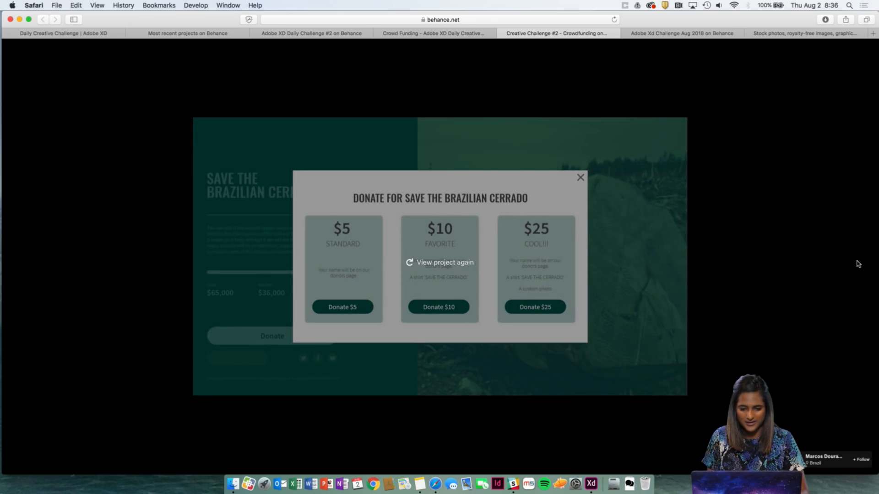
pyautogui.click(864, 53)
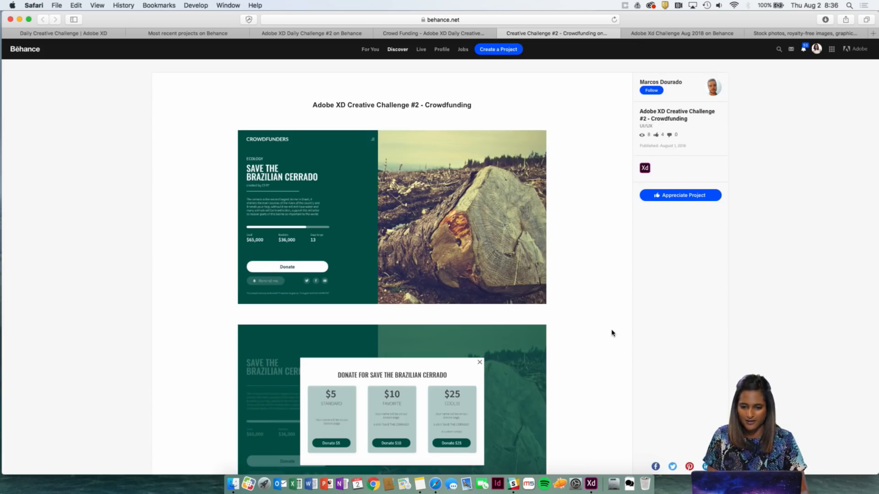
# Post the comment "Great color contrast!" on the Brazilian Cerrado crowdfunding project.
pyautogui.scroll(-8, 612, 333)
pyautogui.scroll(-5, 612, 333)
pyautogui.click(337, 379)
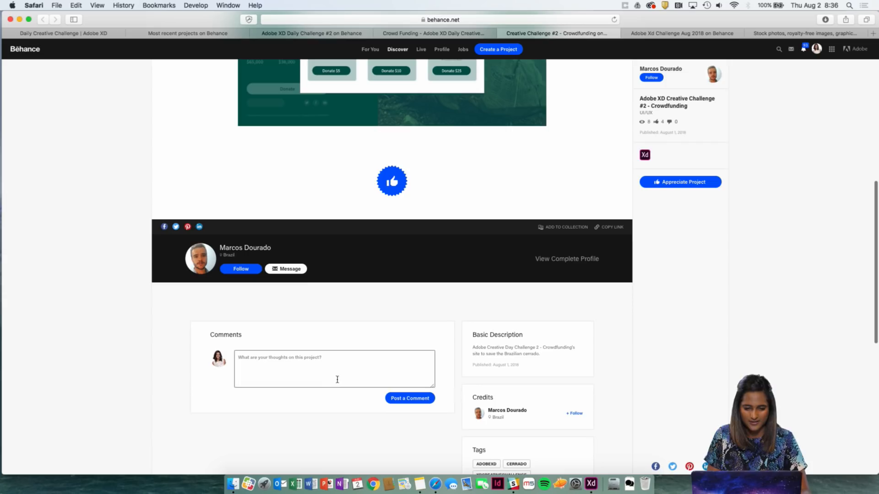
pyautogui.write('Great ')
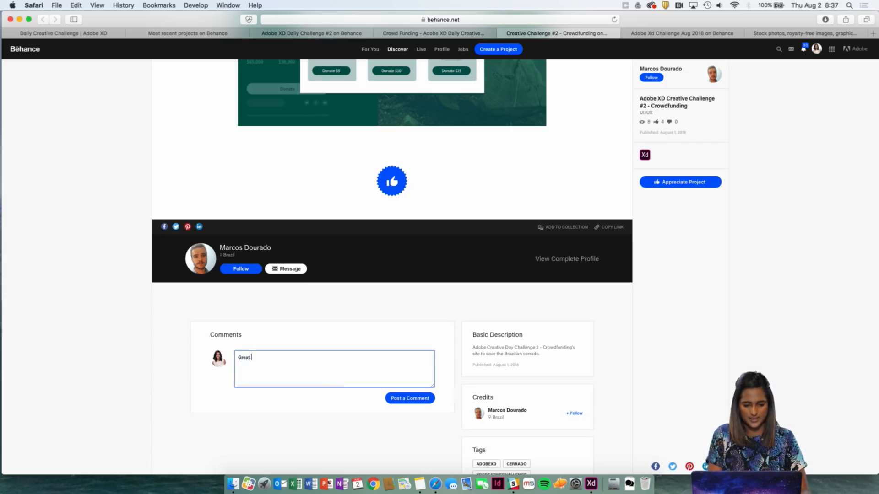
pyautogui.write('color a')
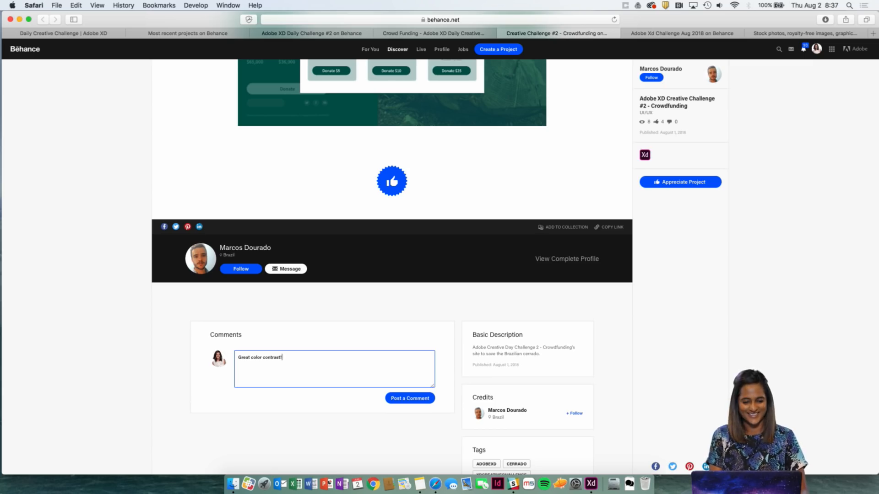
pyautogui.click(409, 397)
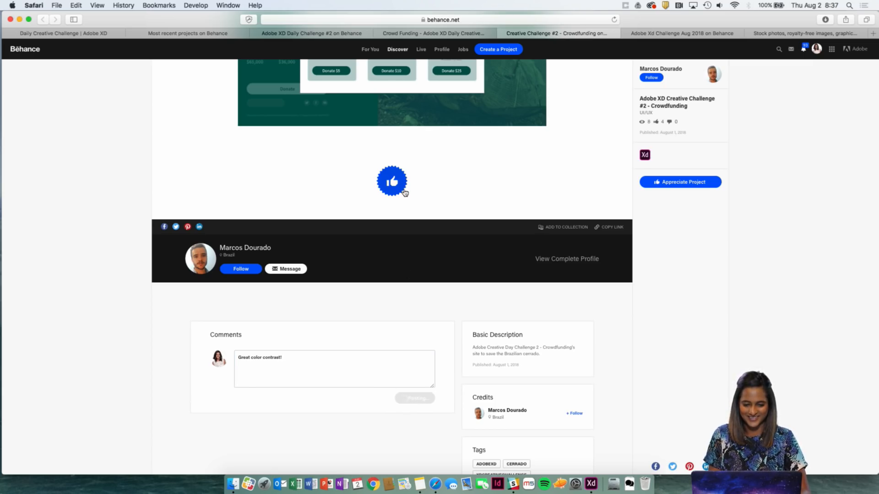
pyautogui.scroll(5, 414, 231)
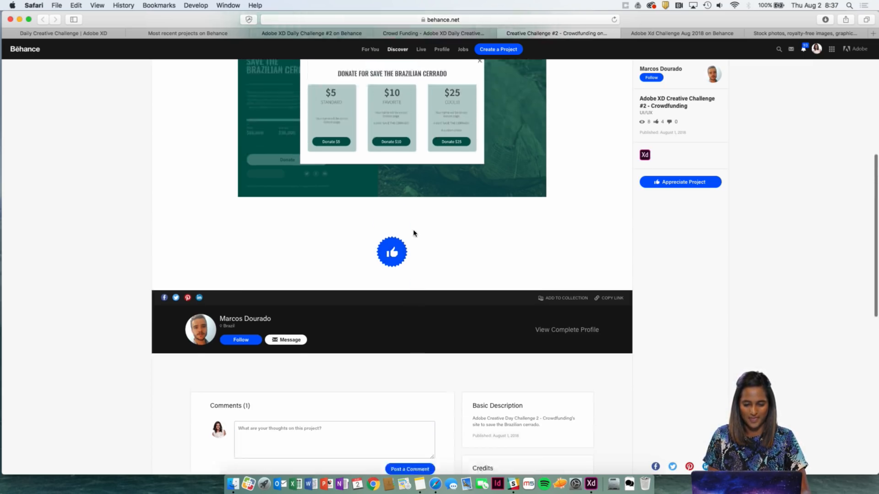
# Open the Adobe Xd Challenge Aug 2018 project and review its Prototyping sketches and Diving in Adobe Xd artboard overview.
pyautogui.click(666, 35)
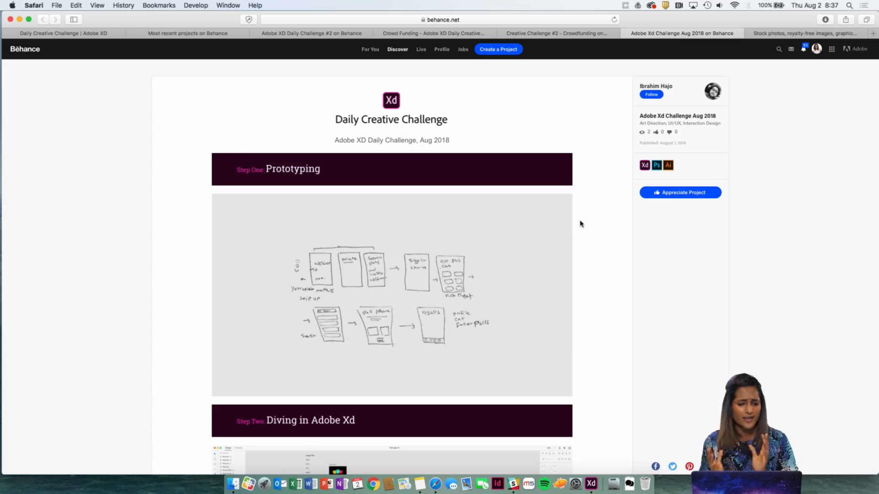
pyautogui.scroll(-1, 544, 311)
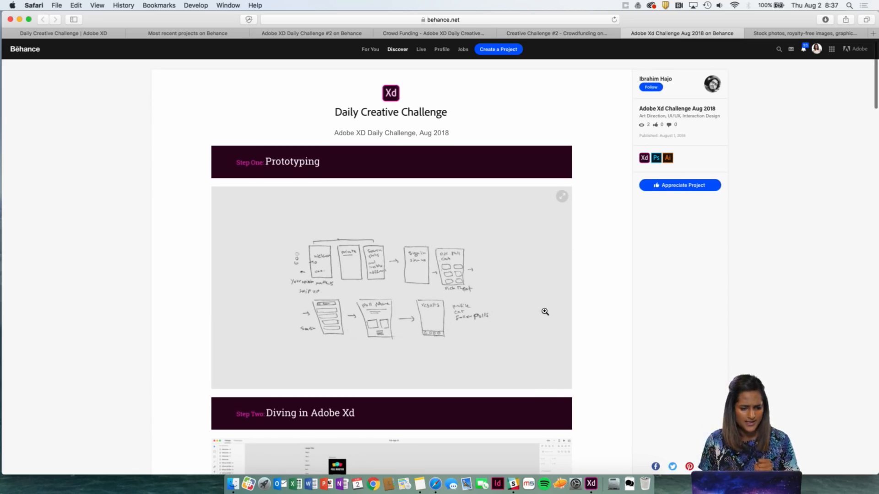
pyautogui.scroll(-3, 545, 312)
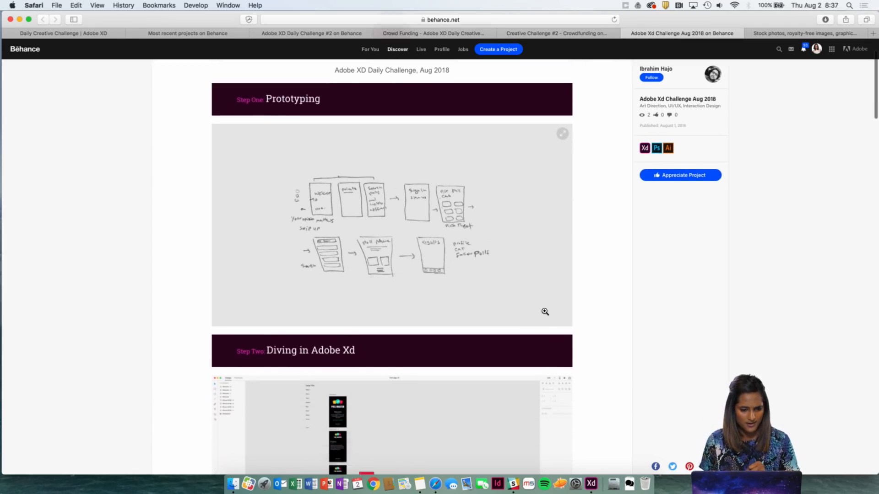
pyautogui.scroll(-1, 545, 311)
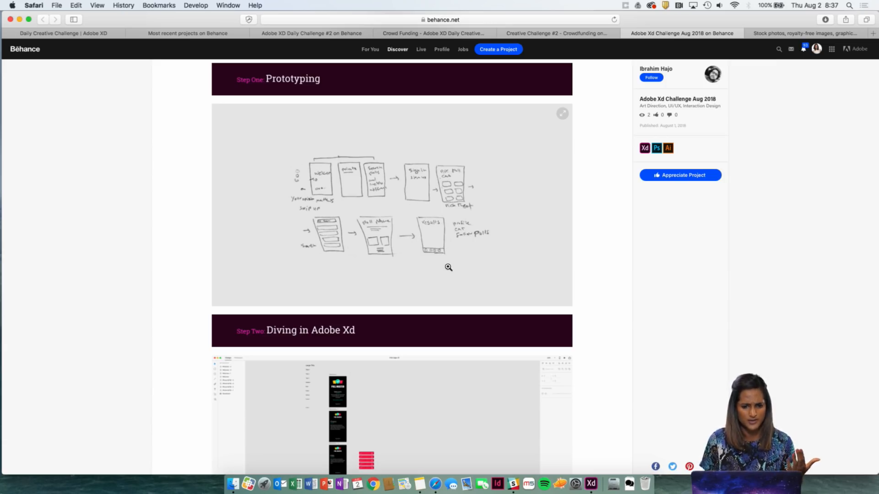
pyautogui.scroll(-1, 448, 267)
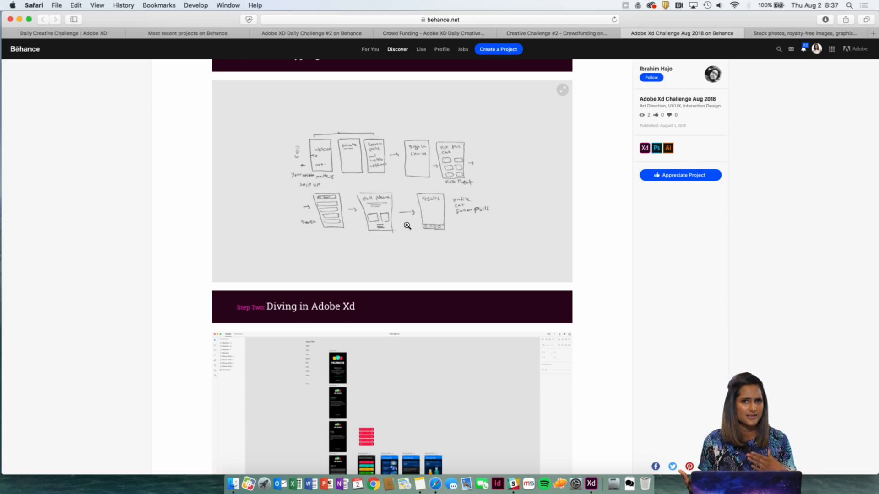
pyautogui.scroll(-1, 407, 226)
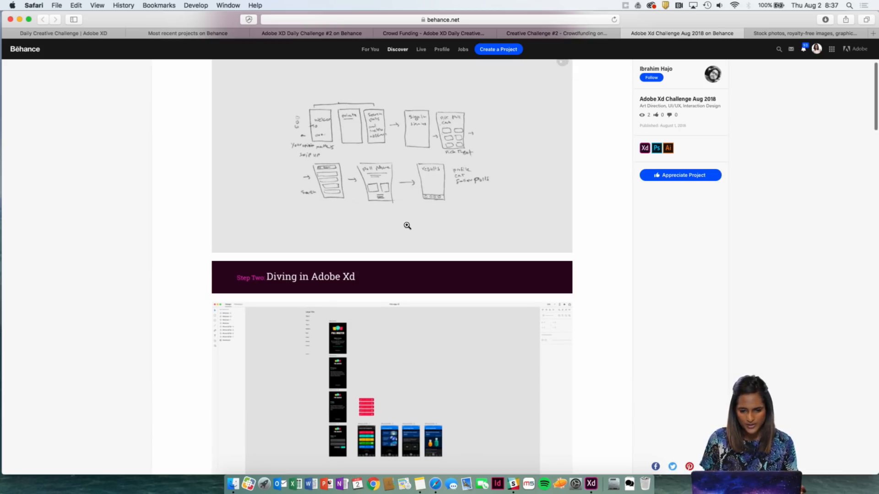
pyautogui.scroll(-1, 407, 225)
pyautogui.scroll(-2, 407, 226)
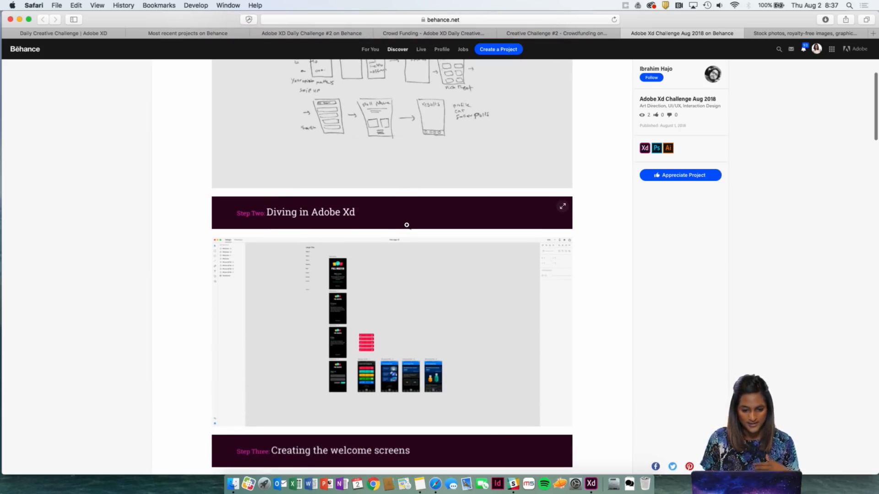
pyautogui.scroll(-1, 406, 225)
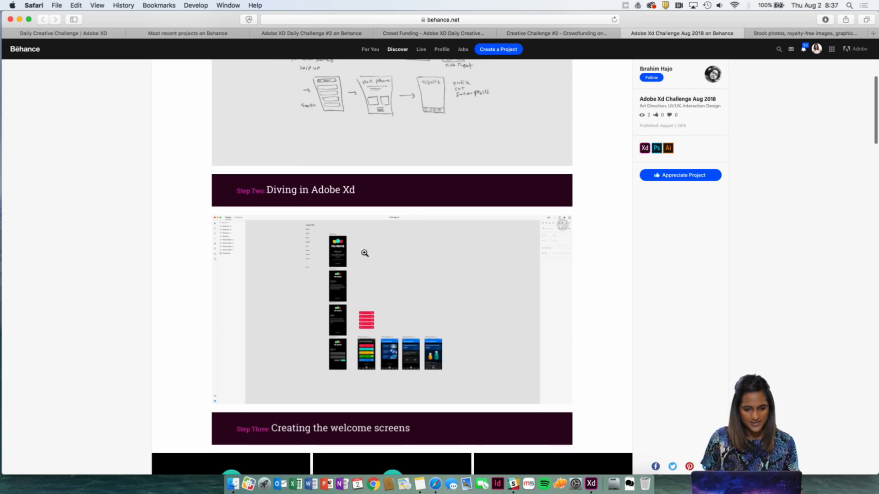
pyautogui.scroll(-3, 382, 312)
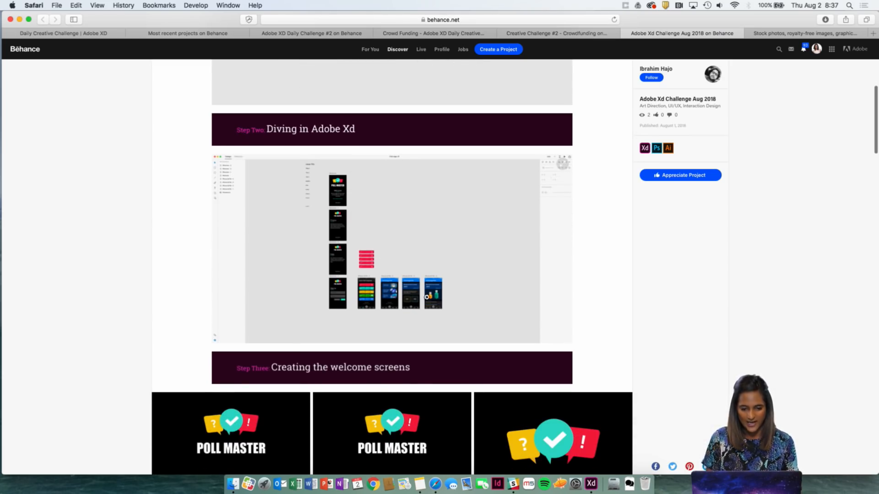
# Review the Poll Master welcome screens, the sign-in screen, and the poll category, question and result screens.
pyautogui.scroll(-4, 435, 298)
pyautogui.scroll(-5, 435, 297)
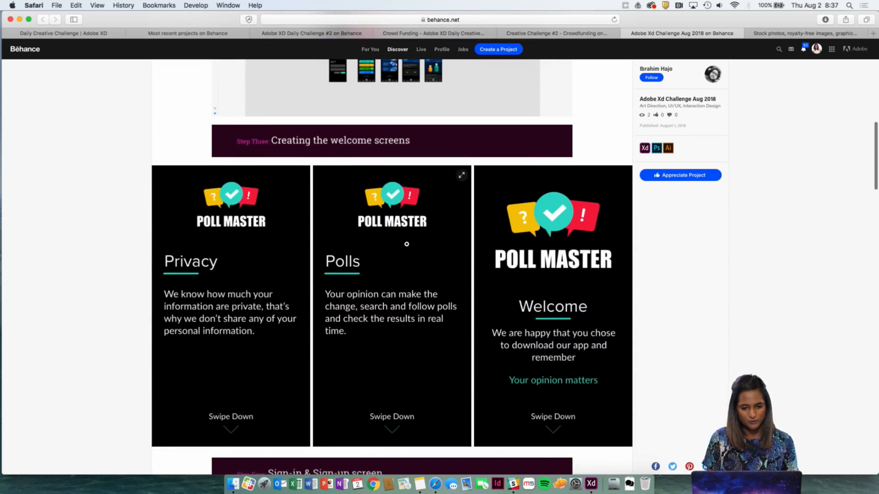
pyautogui.scroll(-3, 379, 357)
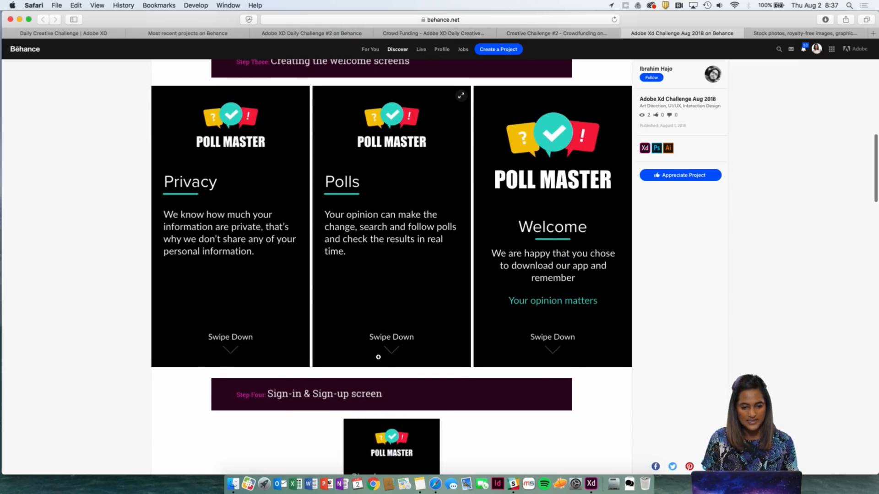
pyautogui.scroll(-6, 378, 357)
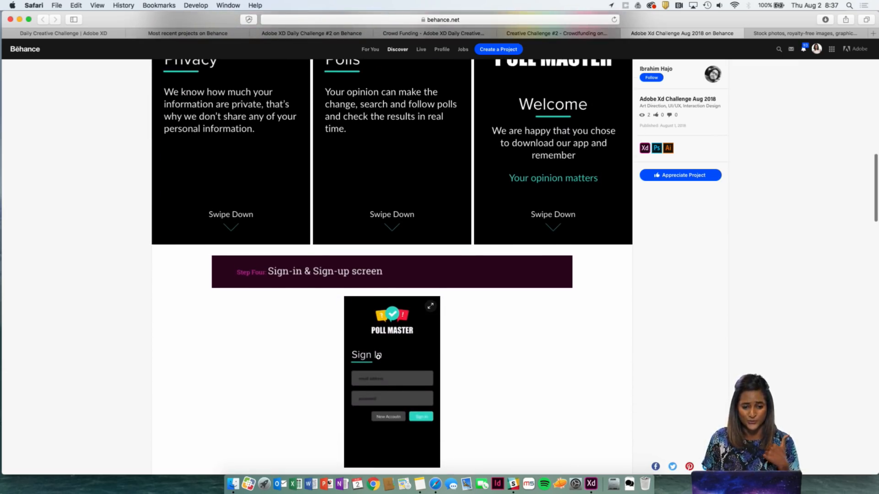
pyautogui.scroll(-4, 378, 357)
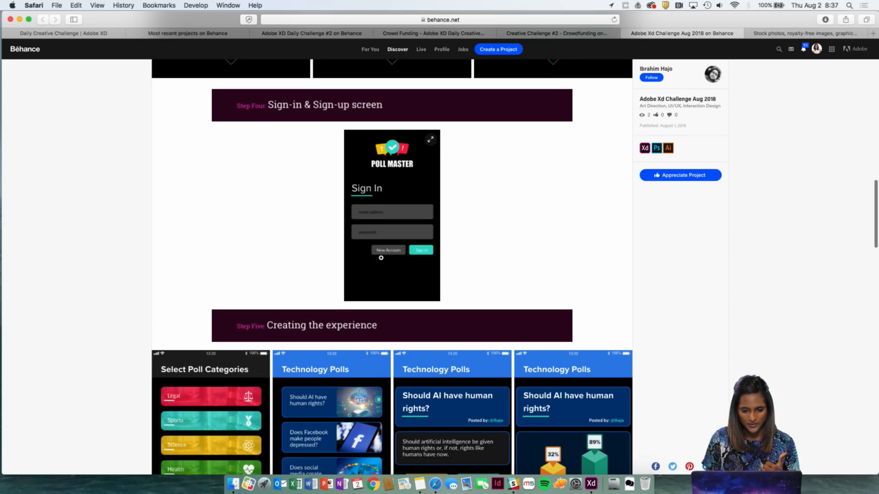
pyautogui.scroll(-4, 381, 258)
pyautogui.scroll(-3, 355, 275)
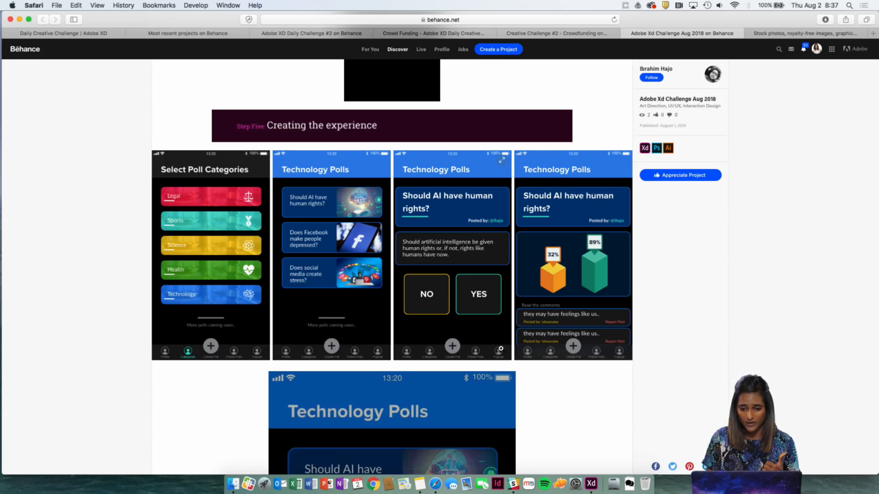
pyautogui.scroll(-2, 501, 349)
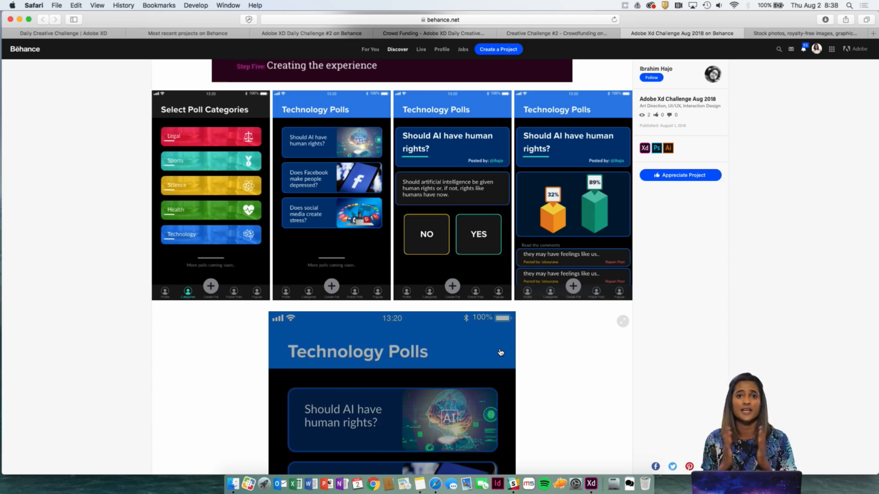
pyautogui.scroll(-2, 501, 353)
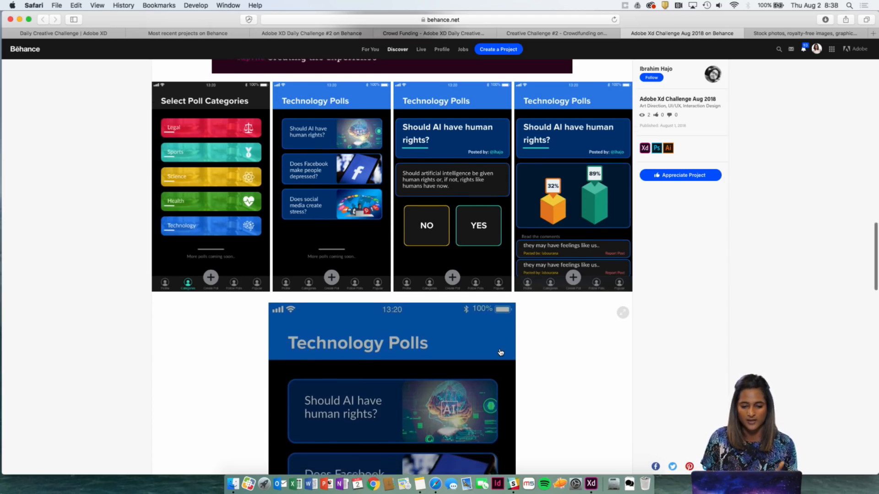
pyautogui.scroll(-5, 501, 352)
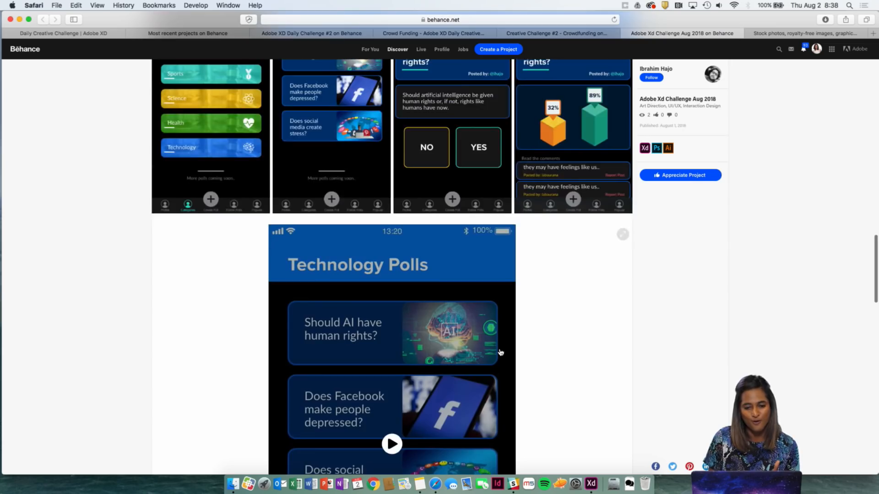
# Check the Share and get feedback section, and play the Poll Master prototype video above it.
pyautogui.scroll(1, 500, 353)
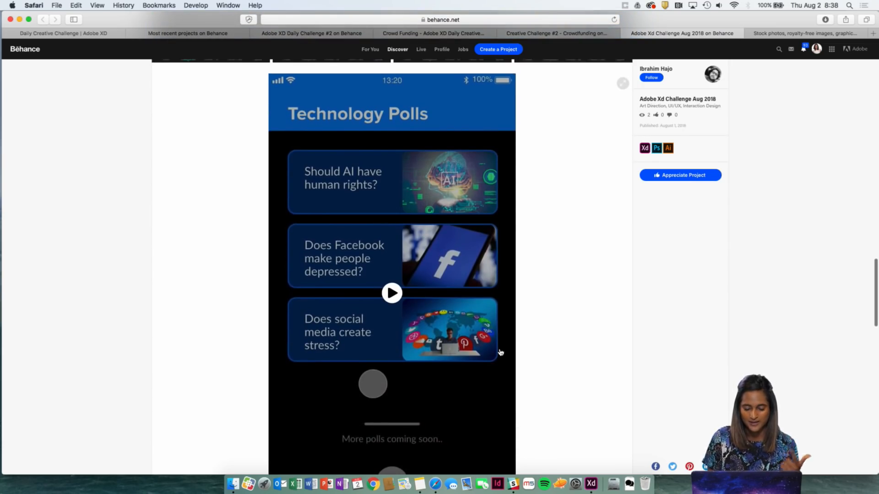
pyautogui.scroll(-6, 501, 352)
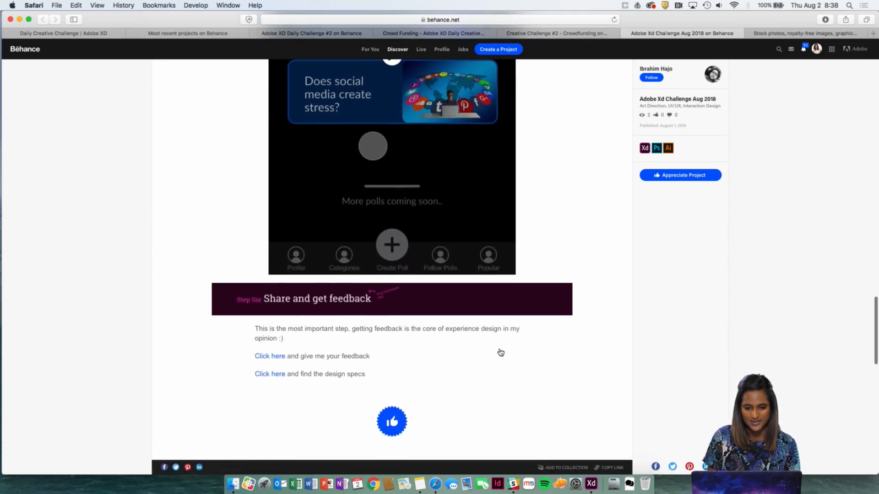
pyautogui.scroll(2, 501, 353)
pyautogui.click(392, 104)
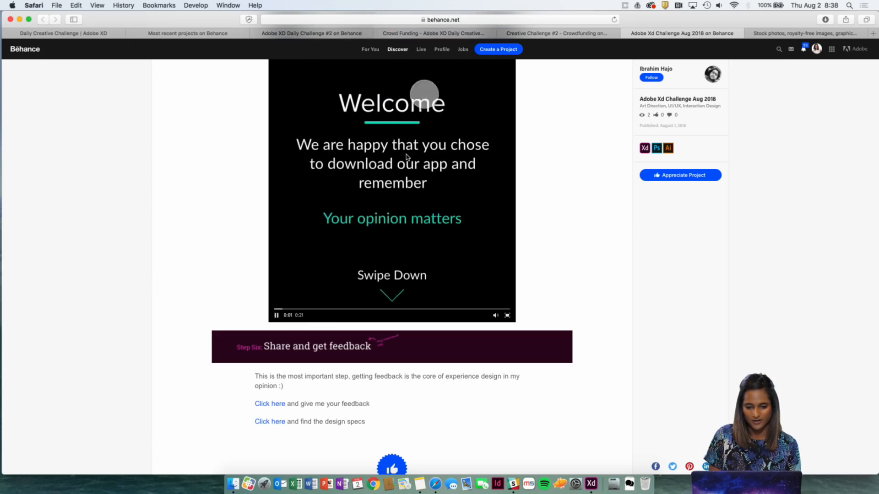
pyautogui.scroll(2, 406, 154)
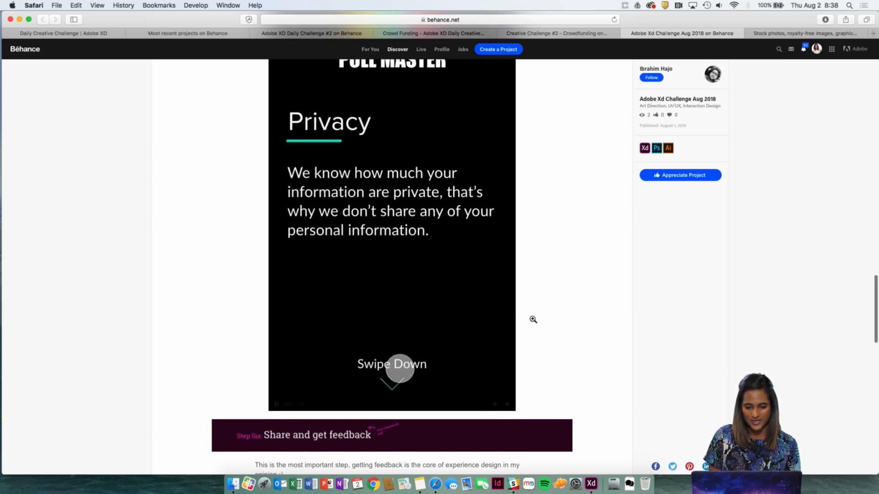
pyautogui.scroll(1, 529, 344)
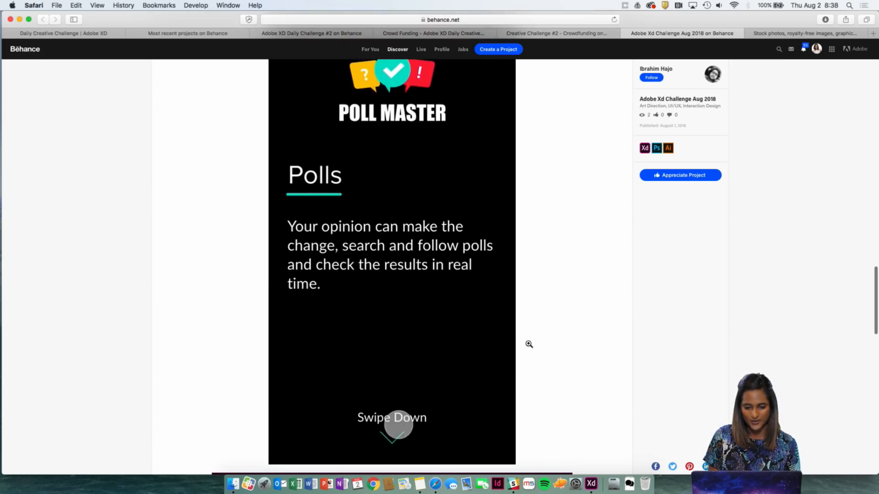
# Appreciate the Adobe Xd Challenge Aug 2018 project, and switch to the Adobe XD start window.
pyautogui.scroll(-4, 575, 287)
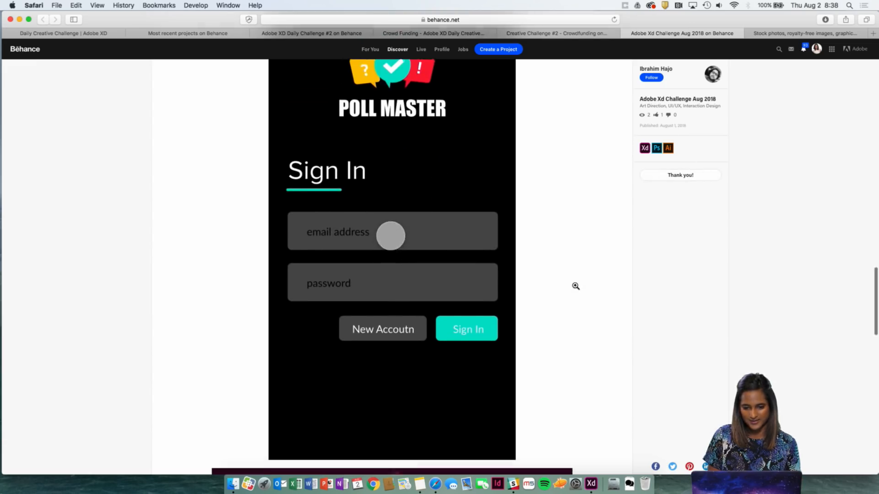
pyautogui.click(277, 375)
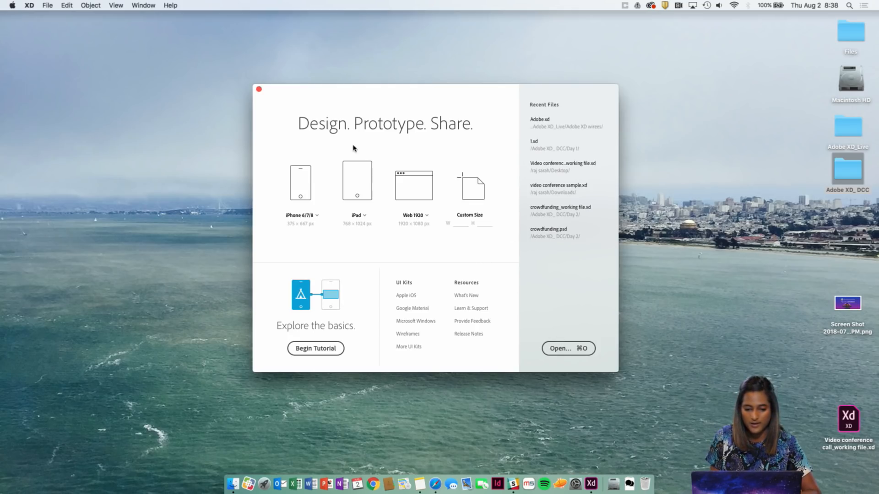
# Create a new document from the iPad 768 × 1024 preset and enlarge its window to fill the screen.
pyautogui.click(370, 178)
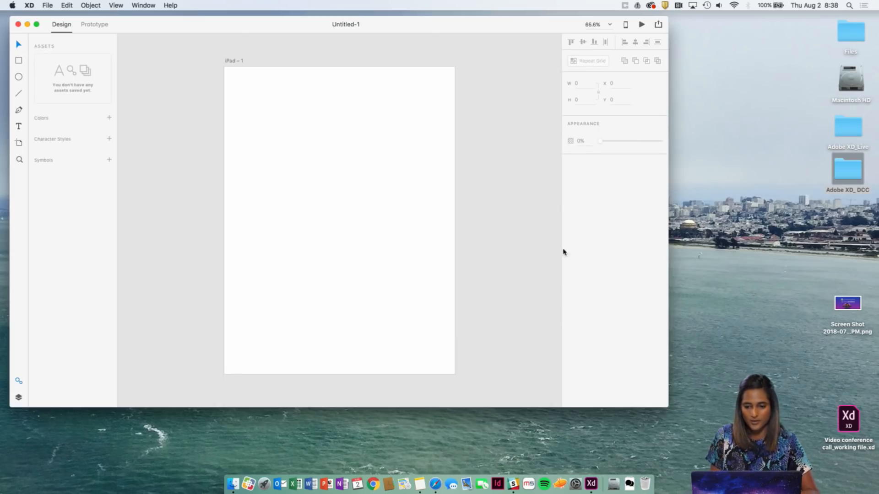
pyautogui.moveTo(666, 404); pyautogui.dragTo(877, 492)
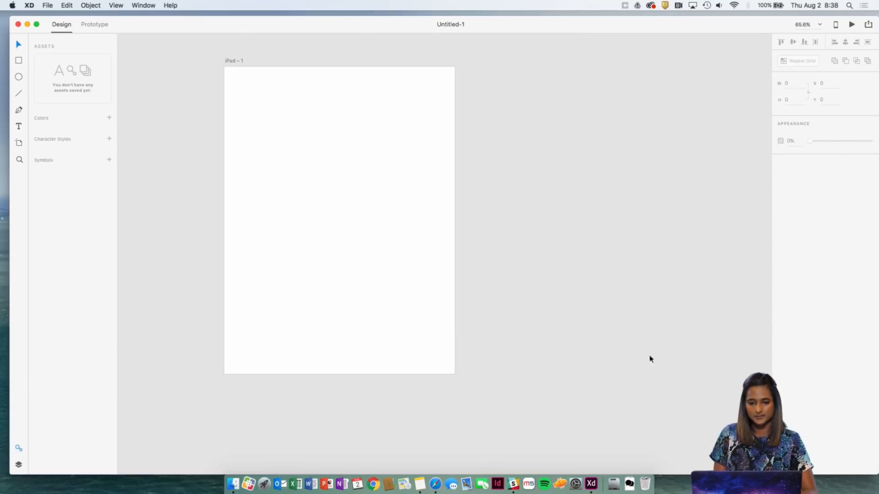
pyautogui.hscroll(-4, 644, 346)
pyautogui.press('super+minus')
# Switch to the Video conference call_working file and examine the splash screen and the three Whatsaap Exemplar artboards.
pyautogui.hotkey('ctrl', 'Up')
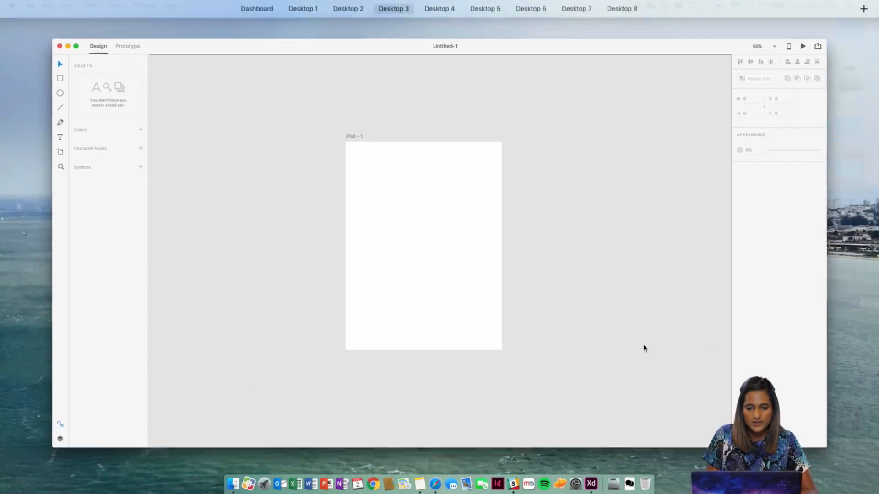
pyautogui.moveTo(465, 4)
pyautogui.click(296, 41)
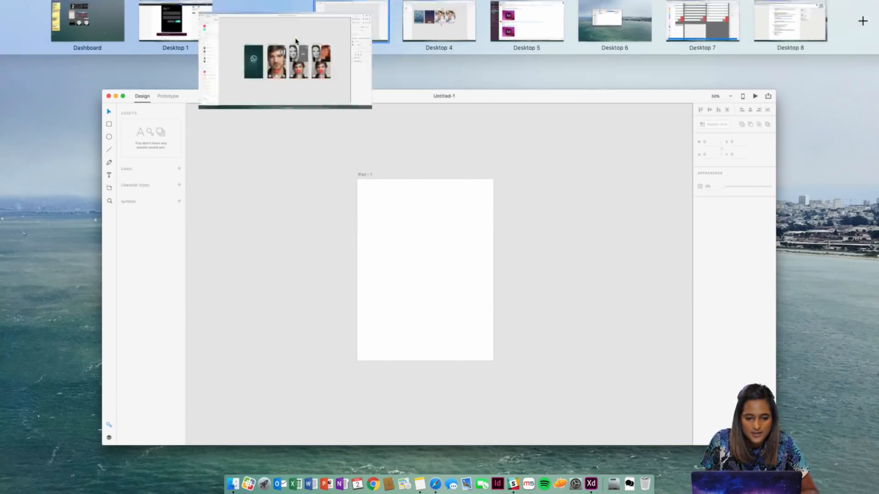
pyautogui.rightClick(460, 124)
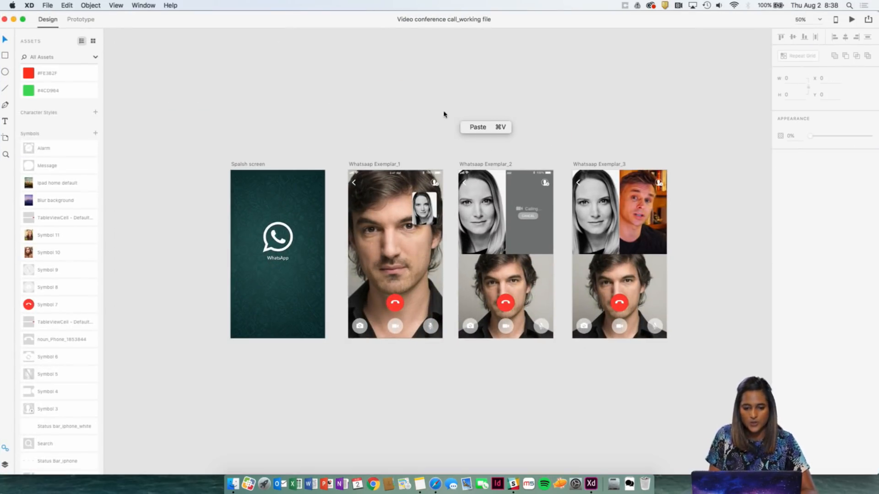
pyautogui.click(439, 113)
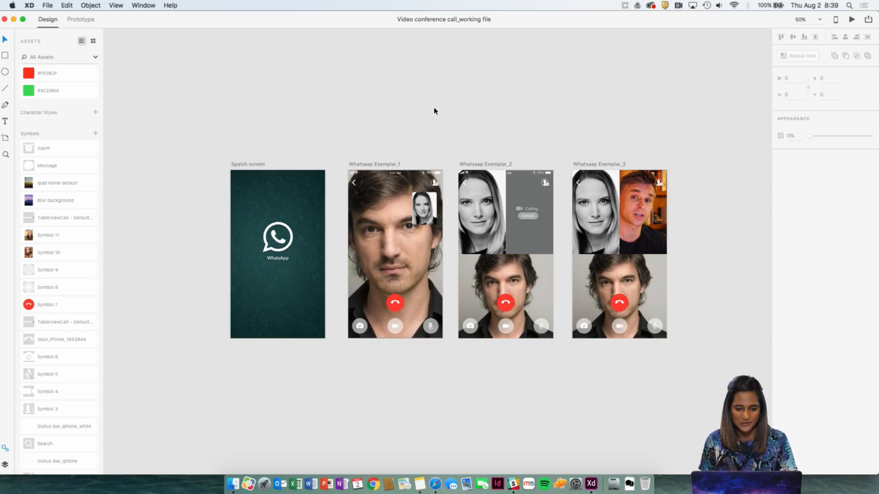
pyautogui.hscroll(1, 433, 111)
pyautogui.press('super+plus')
pyautogui.press('super+plus')
pyautogui.hscroll(2, 434, 111)
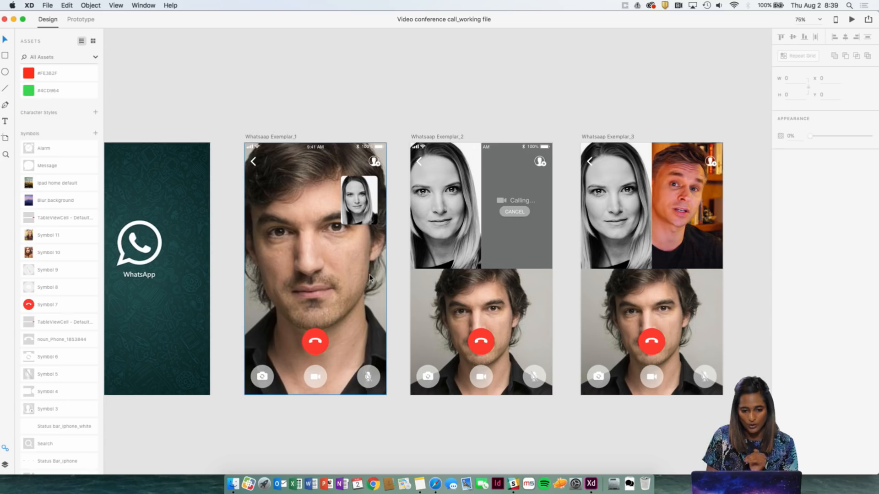
pyautogui.hscroll(5, 409, 273)
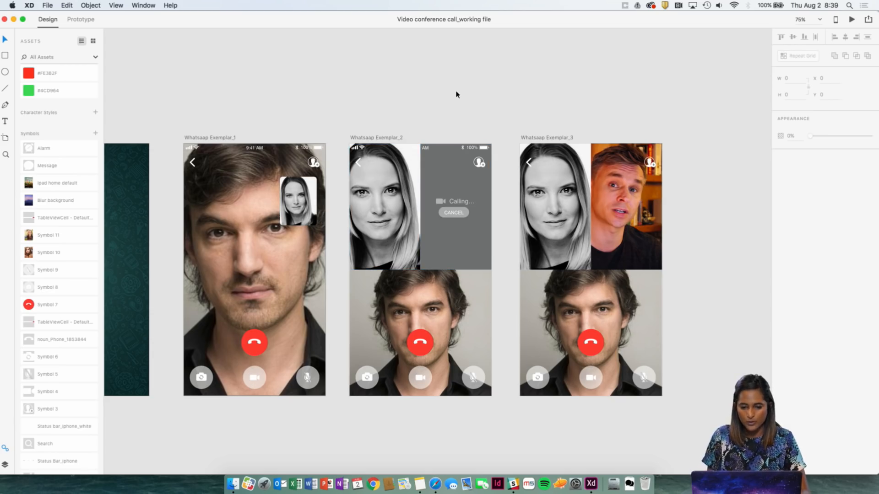
# Read the Screen Breakdowns list below the WhatsApp example artboards.
pyautogui.scroll(-5, 456, 94)
pyautogui.scroll(-5, 456, 95)
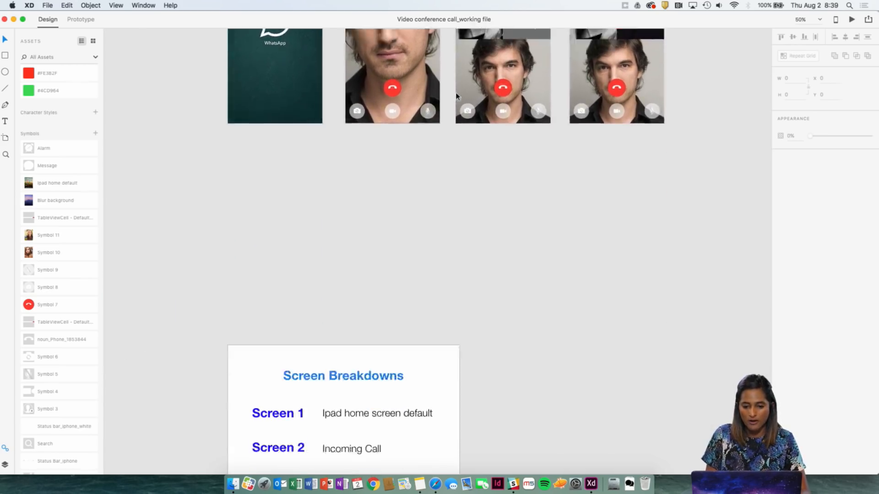
pyautogui.scroll(-10, 456, 95)
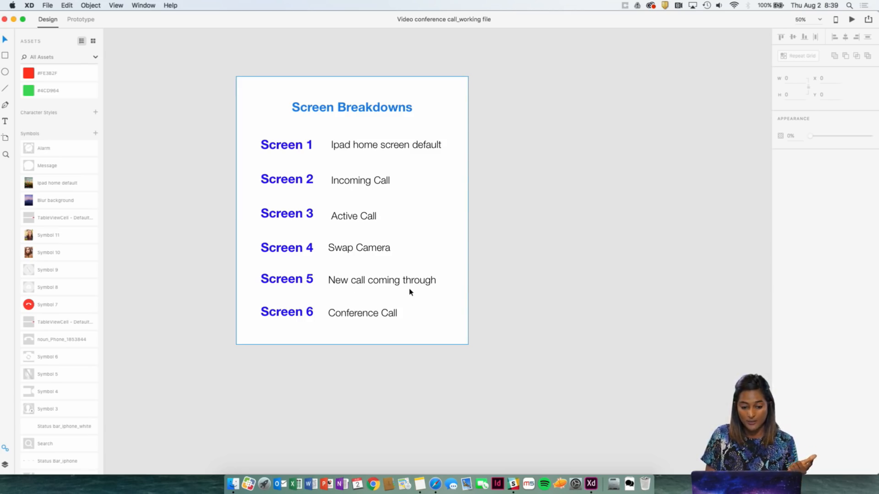
# Return to the Untitled-1 document and rename its blank iPad artboard "Screen 1".
pyautogui.hotkey('ctrl', 'Up')
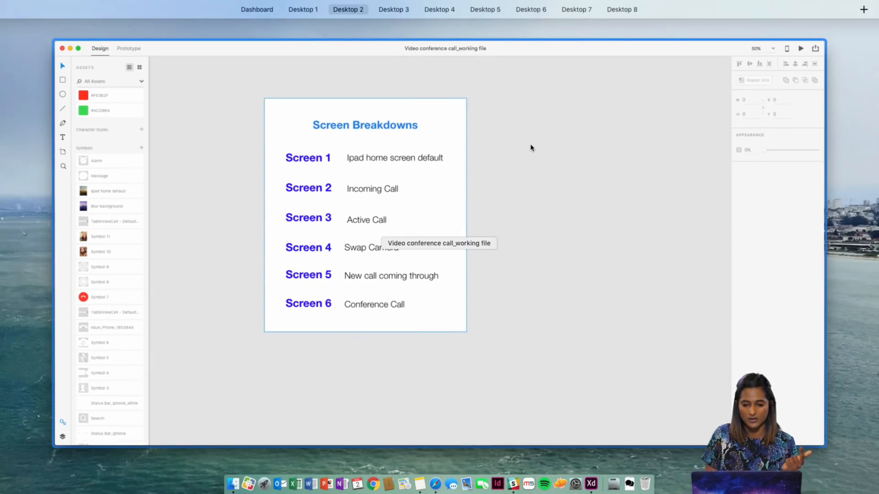
pyautogui.moveTo(504, 19)
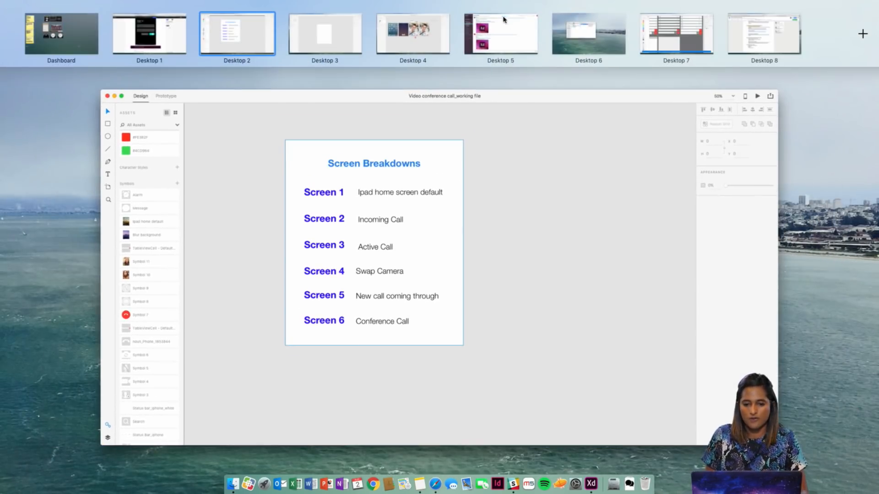
pyautogui.click(340, 33)
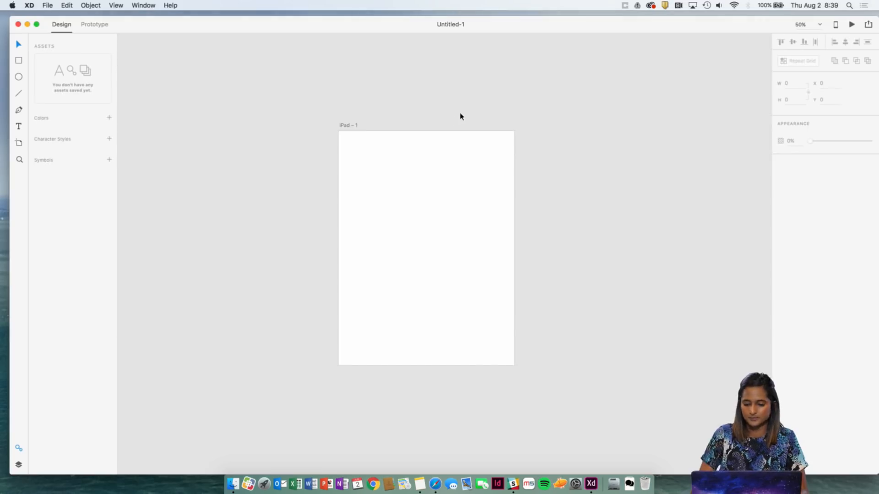
pyautogui.press('super+equal')
pyautogui.hscroll(3, 461, 116)
pyautogui.click(241, 72)
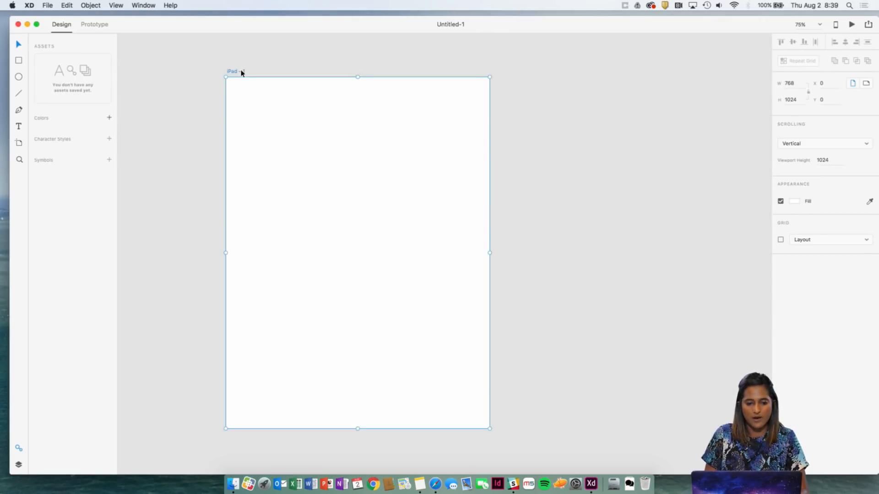
pyautogui.doubleClick(242, 72)
pyautogui.write('Scre')
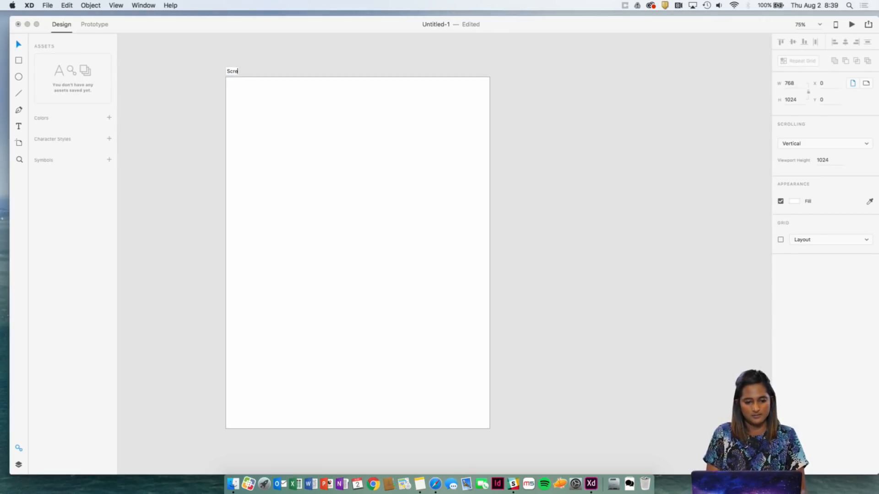
pyautogui.write('en 1')
pyautogui.press('Return')
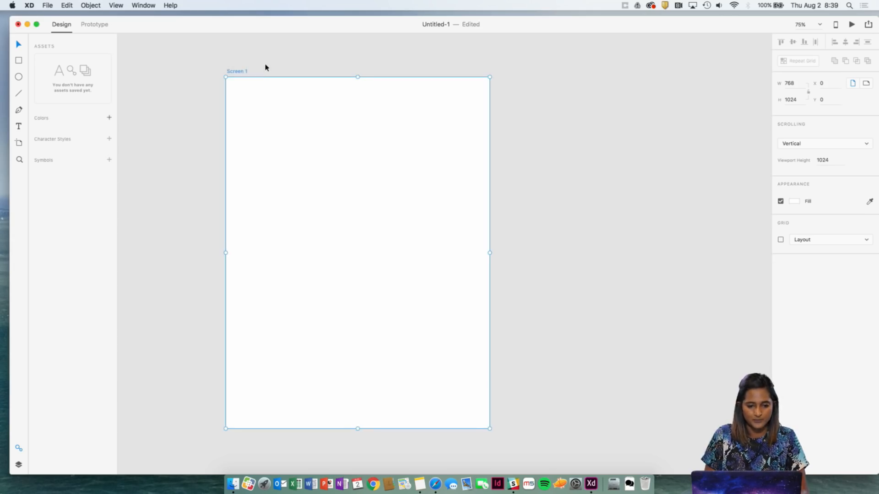
# Check the Screen Breakdowns list and the finished iPad artboards below it in the Video conference call_working file.
pyautogui.hotkey('ctrl', 'Up')
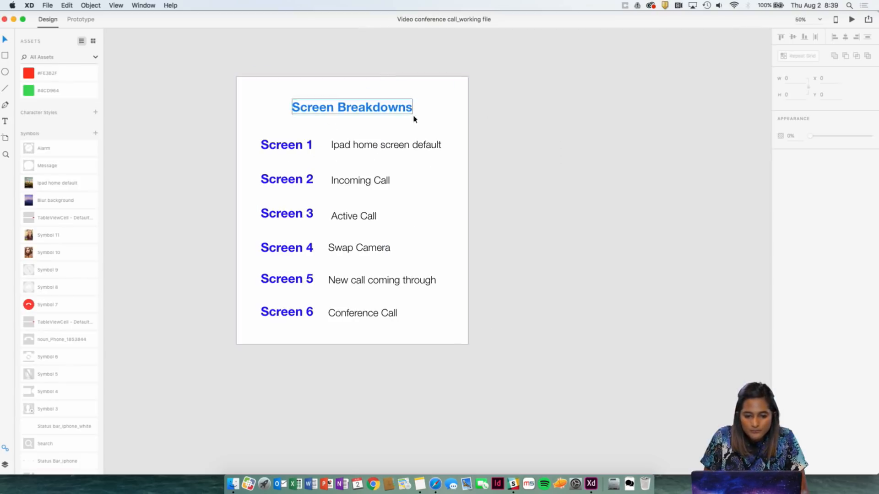
pyautogui.scroll(-10, 445, 135)
pyautogui.scroll(5, 445, 136)
pyautogui.press('super+minus')
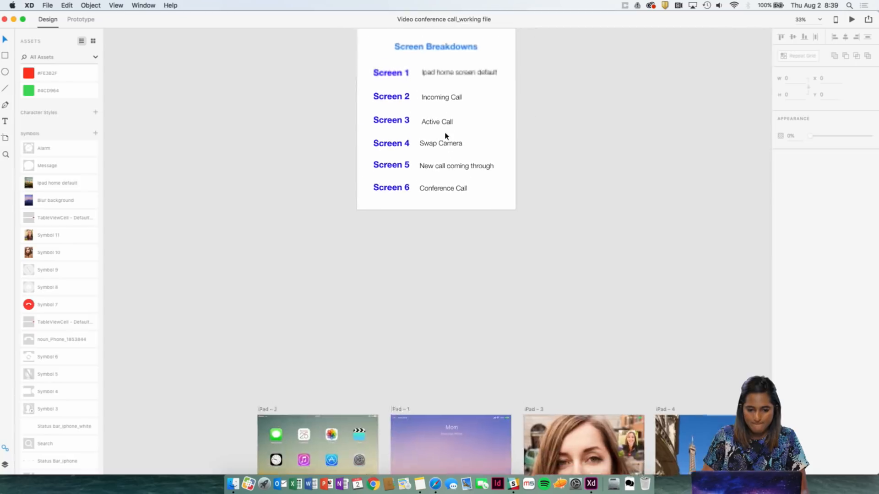
pyautogui.scroll(5, 445, 137)
pyautogui.hotkey('ctrl', 'Up')
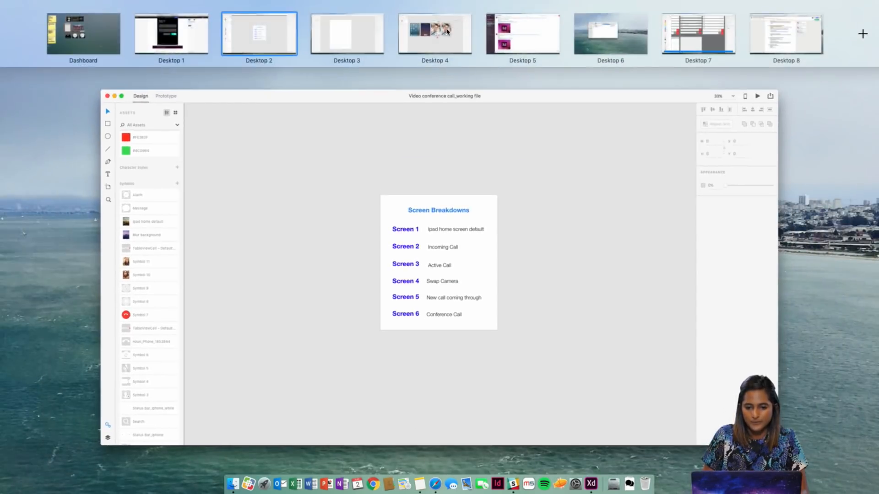
# Copy the Screen 1 artboard from Untitled-1 and paste it into the Video conference call_working file.
pyautogui.click(447, 31)
pyautogui.click(246, 72)
pyautogui.click(238, 71)
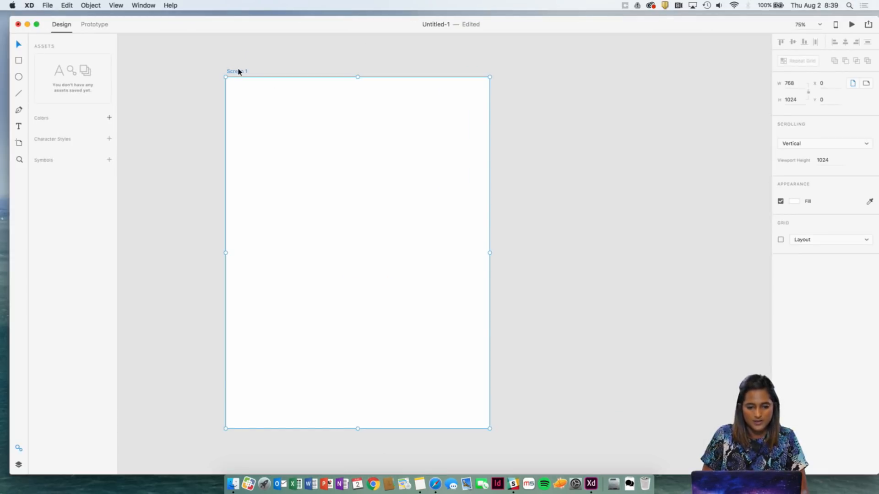
pyautogui.press('super+c')
pyautogui.hotkey('ctrl', 'Up')
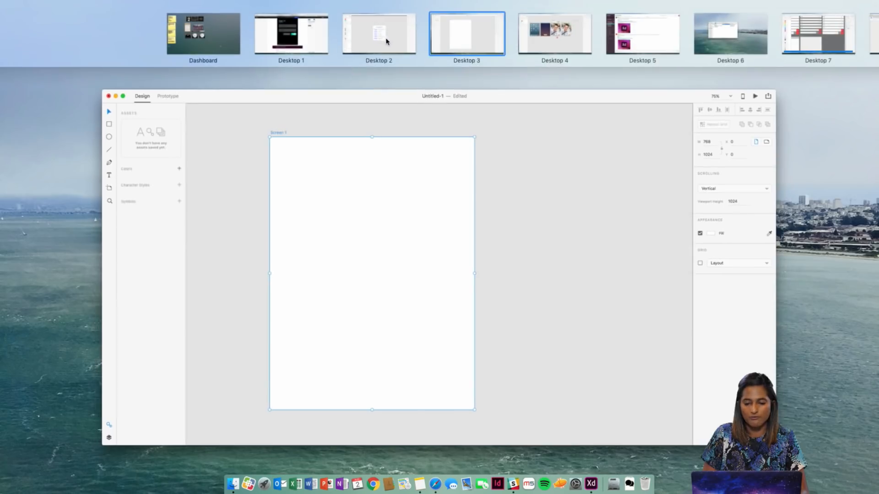
pyautogui.click(385, 39)
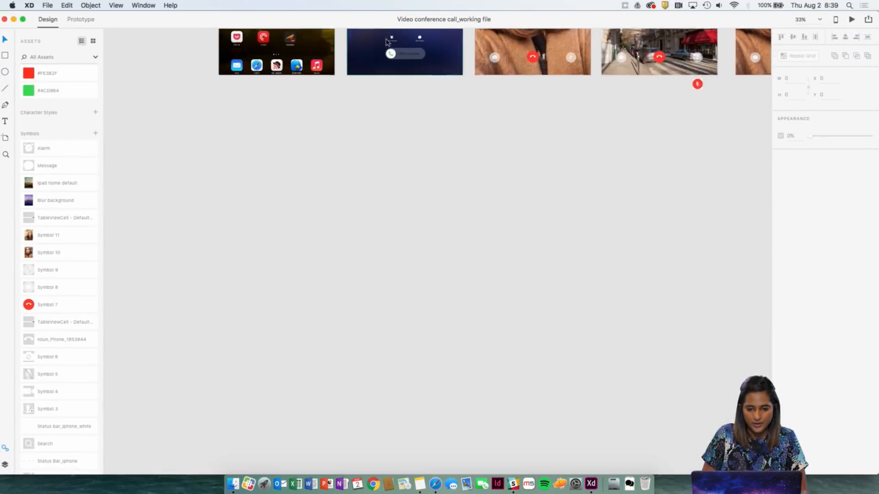
pyautogui.press('super+v')
pyautogui.scroll(-1, 442, 139)
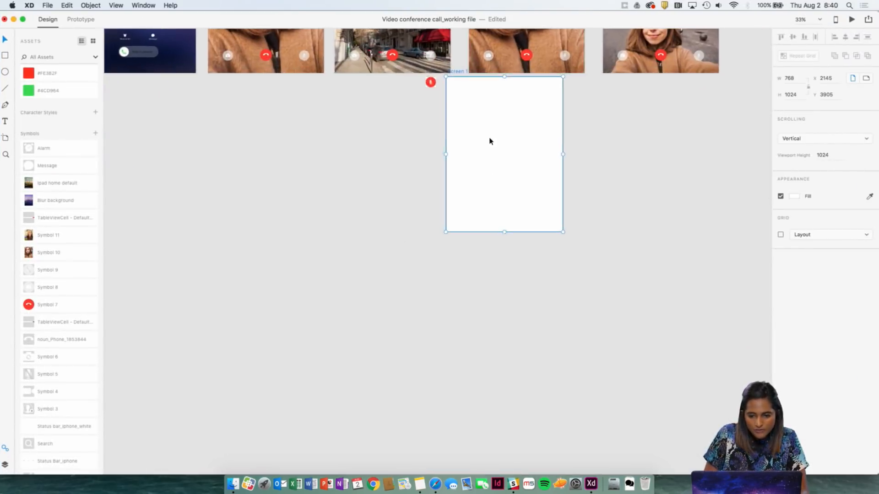
# Move the pasted Screen 1 artboard into the empty area below the finished iPad screens, at about X -1130, Y 4428.
pyautogui.moveTo(490, 139); pyautogui.dragTo(255, 207)
pyautogui.click(385, 154)
pyautogui.scroll(-3, 386, 95)
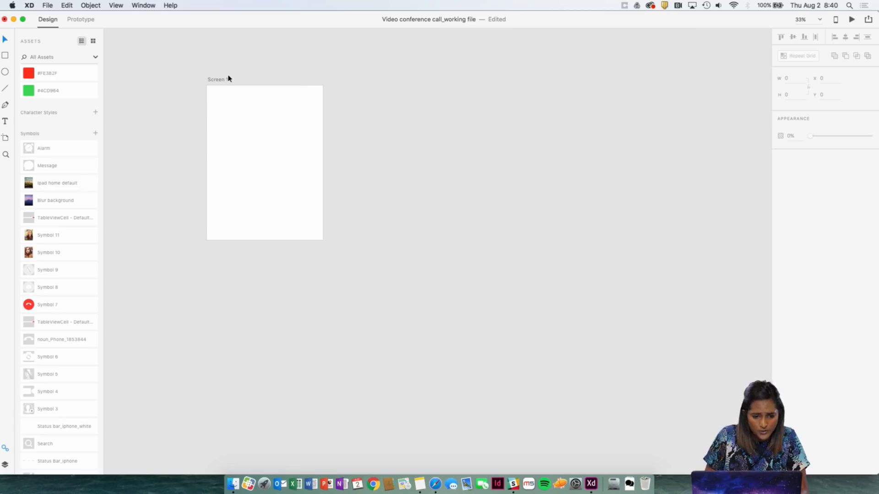
# Rename the pasted Screen 1 artboard "iPad home screen default".
pyautogui.scroll(3, 227, 78)
pyautogui.click(220, 40)
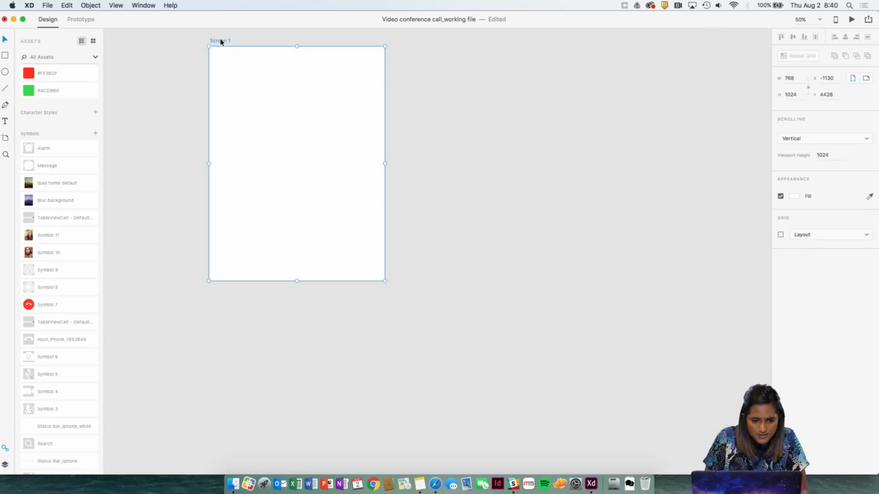
pyautogui.doubleClick(219, 41)
pyautogui.write('O')
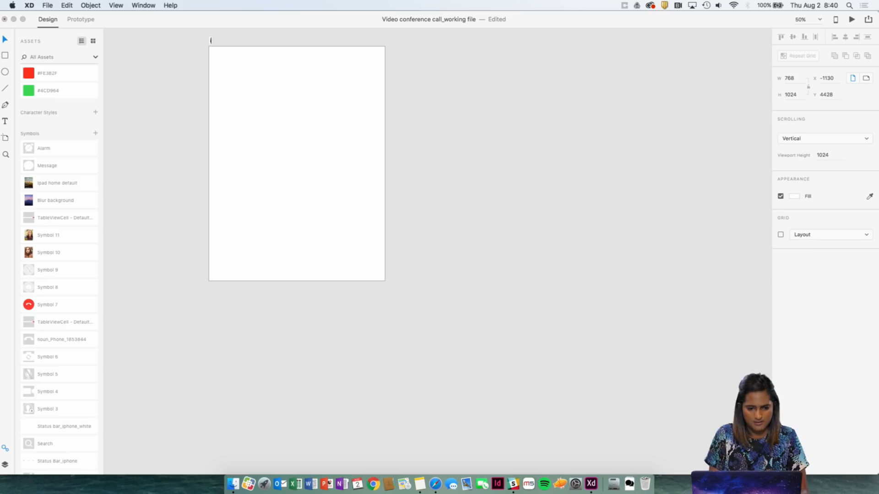
pyautogui.write('Pad')
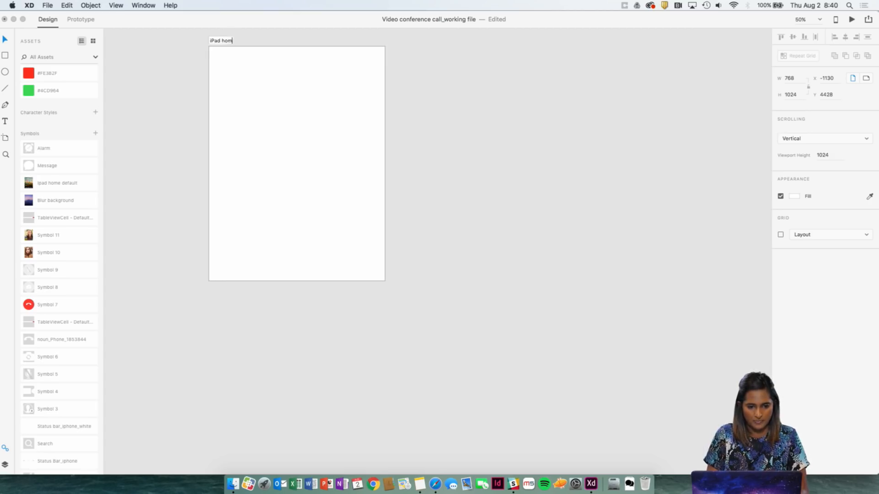
pyautogui.write('home screen d')
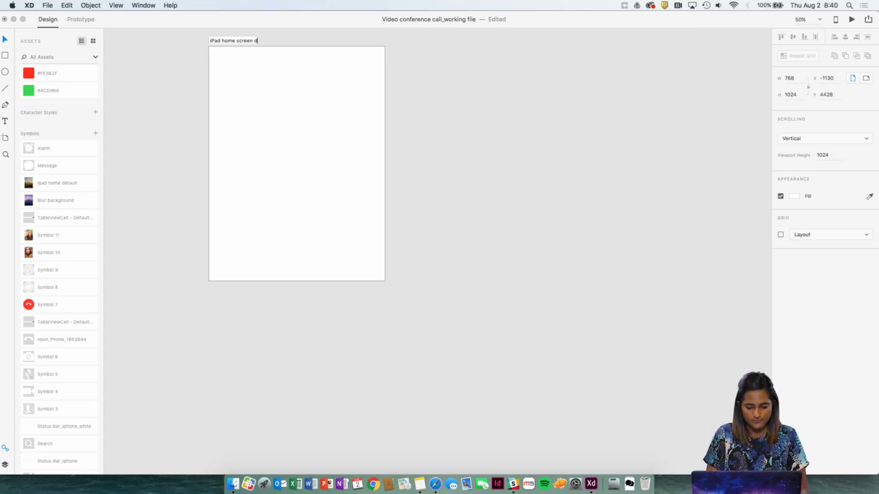
pyautogui.write('feau')
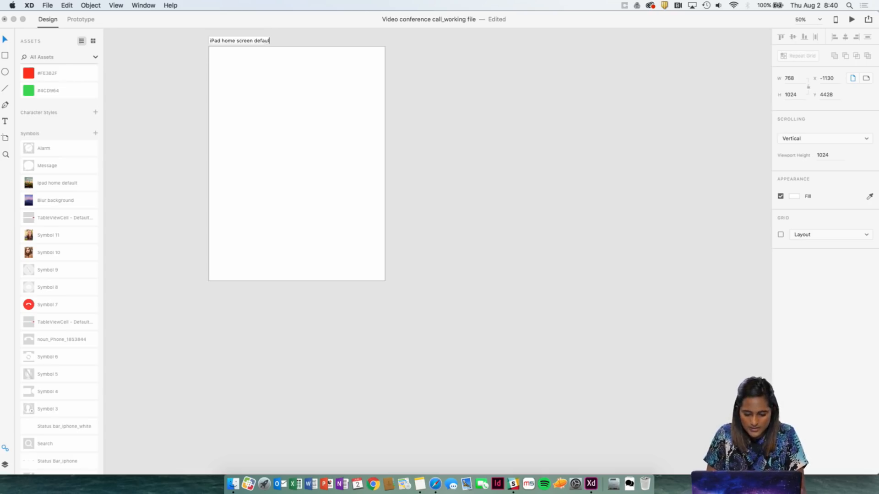
pyautogui.write('t')
pyautogui.press('Return')
pyautogui.click(414, 134)
# Place the Ipad home default symbol on the iPad home screen default artboard so it covers it, at X 0, Y -2.
pyautogui.scroll(-2, 72, 328)
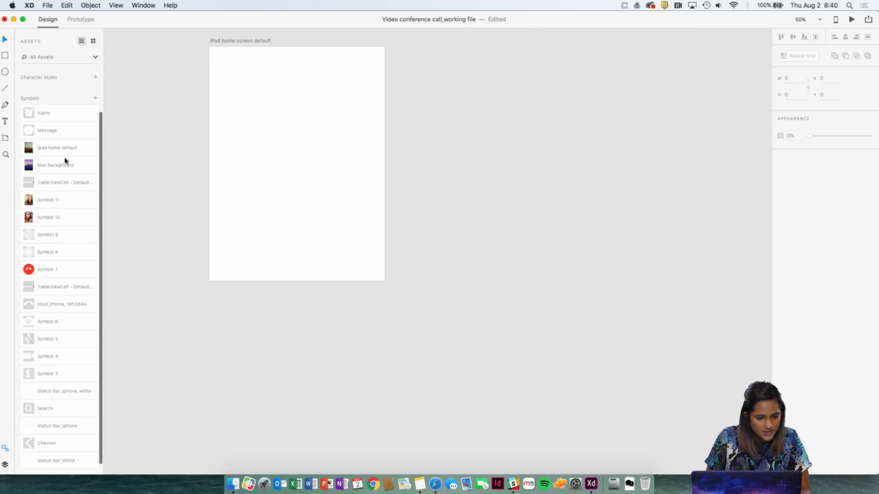
pyautogui.click(59, 147)
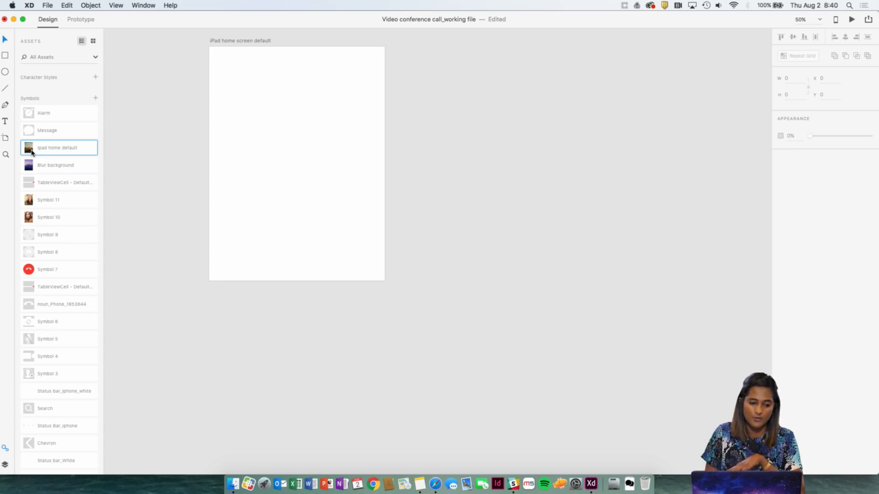
pyautogui.moveTo(31, 152); pyautogui.dragTo(276, 162)
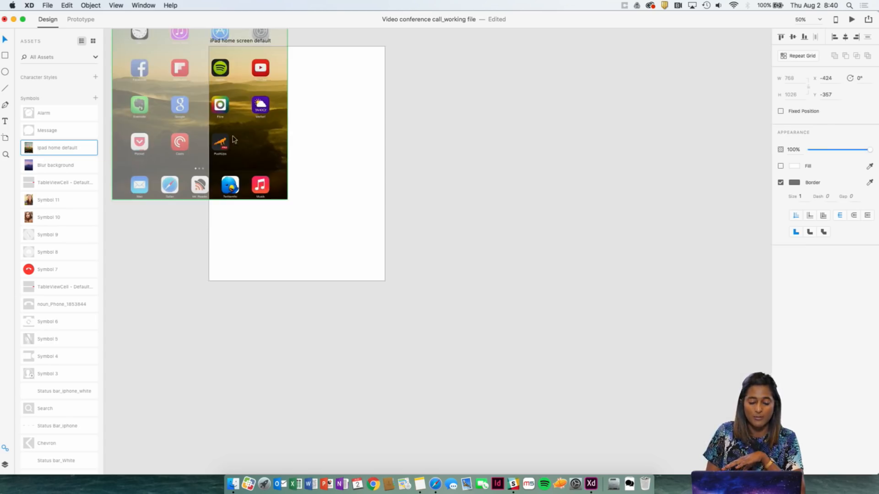
pyautogui.moveTo(233, 139); pyautogui.dragTo(332, 220)
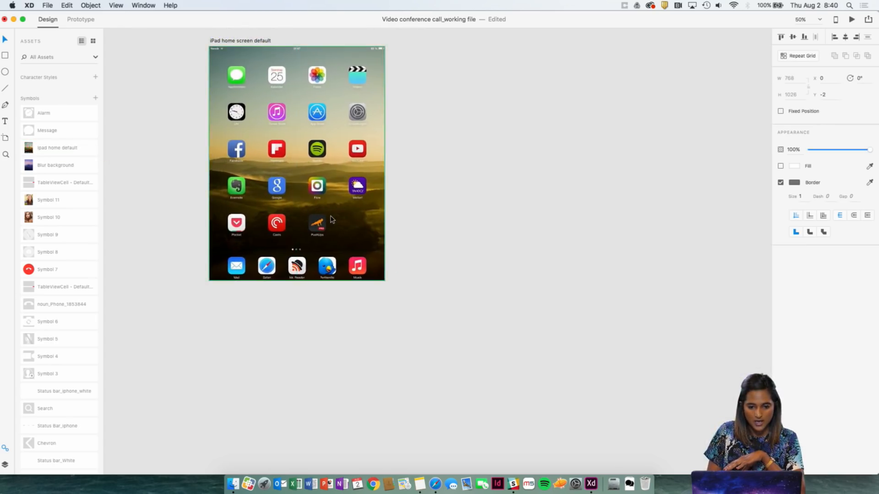
pyautogui.click(410, 216)
pyautogui.click(339, 184)
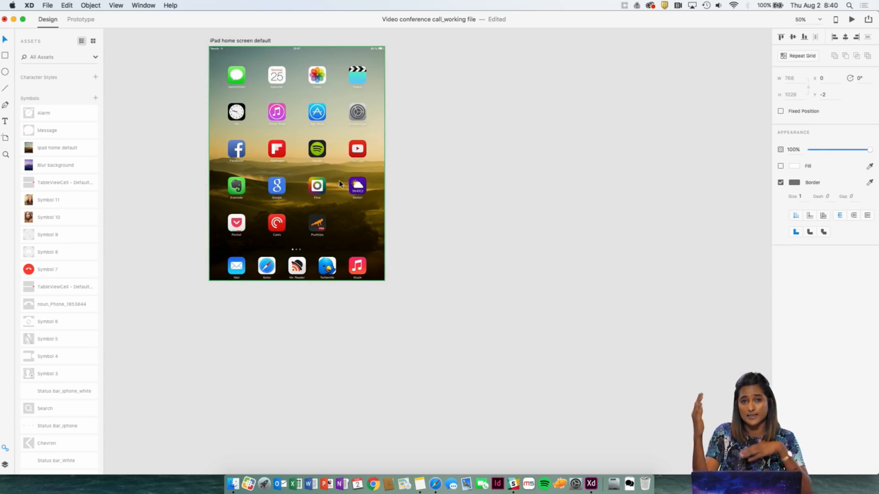
pyautogui.scroll(2, 503, 138)
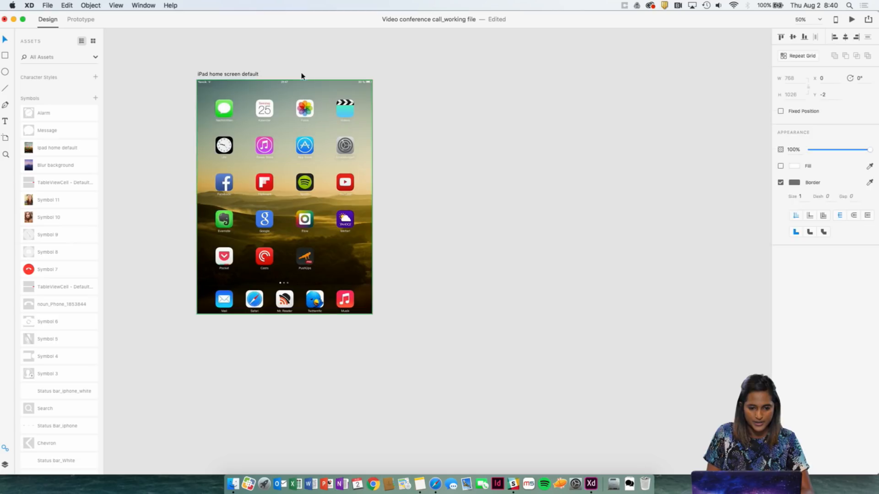
# Duplicate the iPad home screen default artboard beside the original at X -255, Y 4428, and delete the home screen symbol from the copy.
pyautogui.click(235, 75)
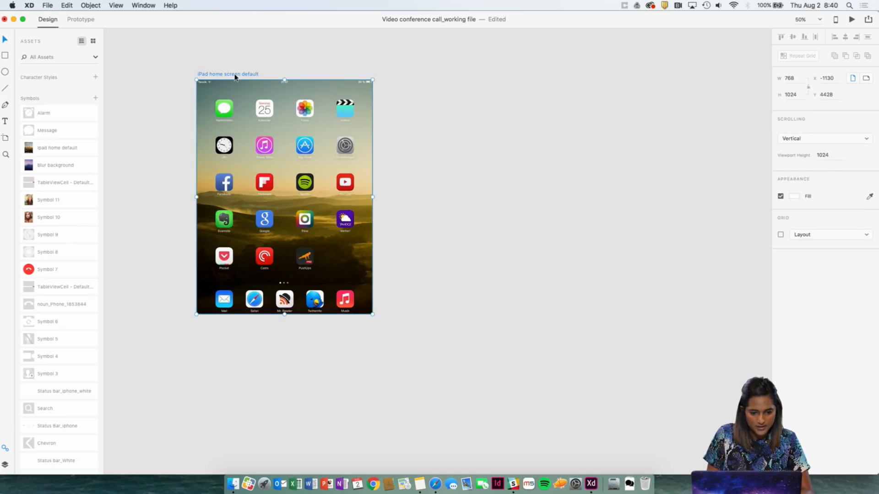
pyautogui.click(285, 74)
pyautogui.click(234, 74)
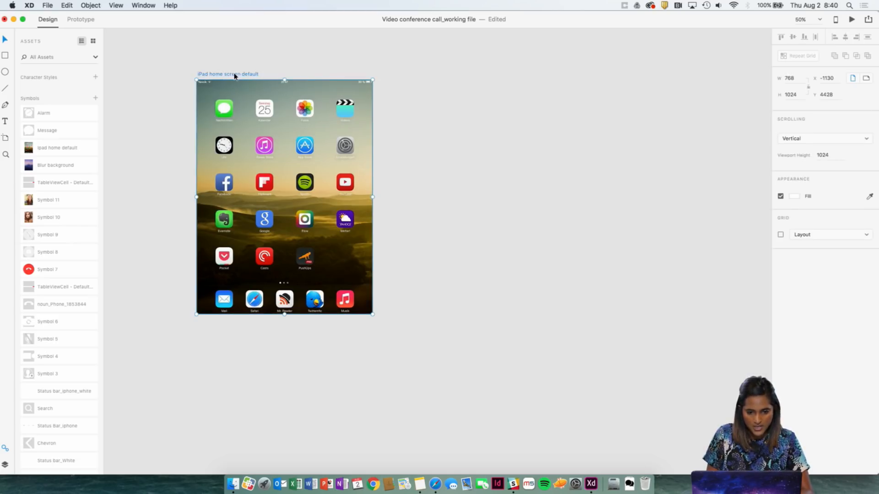
pyautogui.moveTo(234, 76); pyautogui.dragTo(434, 75)
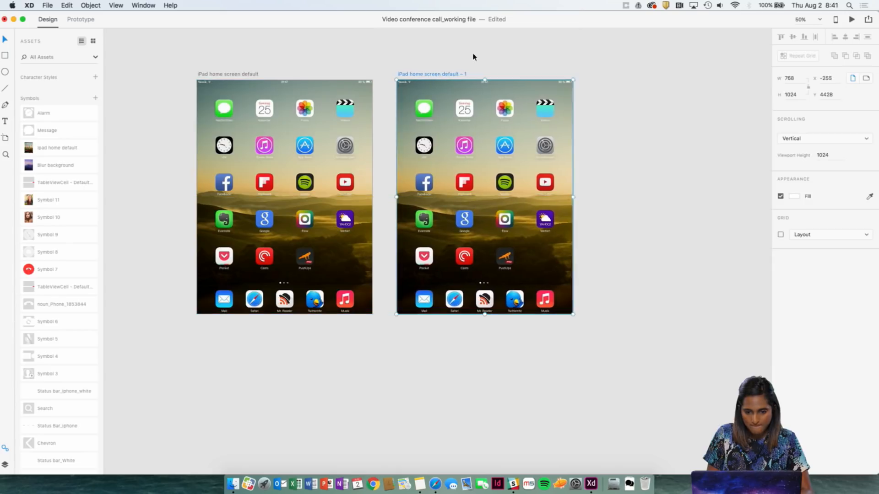
pyautogui.click(442, 97)
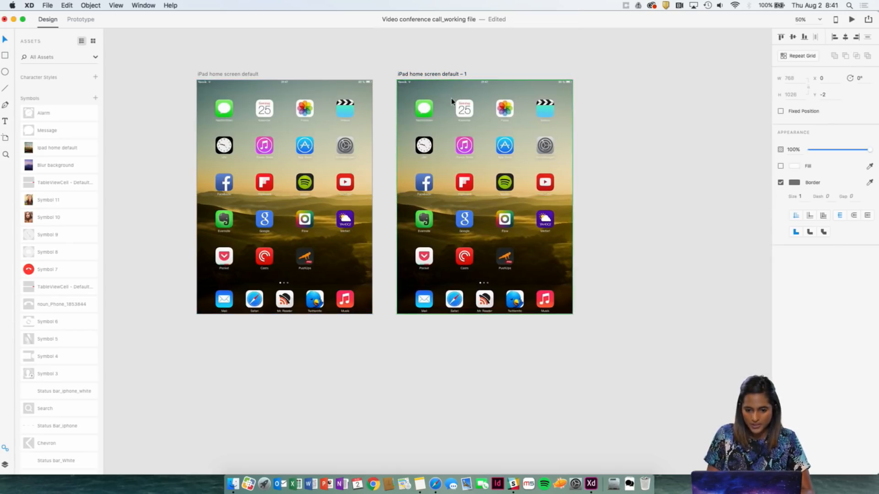
pyautogui.press('Delete')
# Rename the emptied artboard copy "Blur background_incoming call".
pyautogui.doubleClick(449, 74)
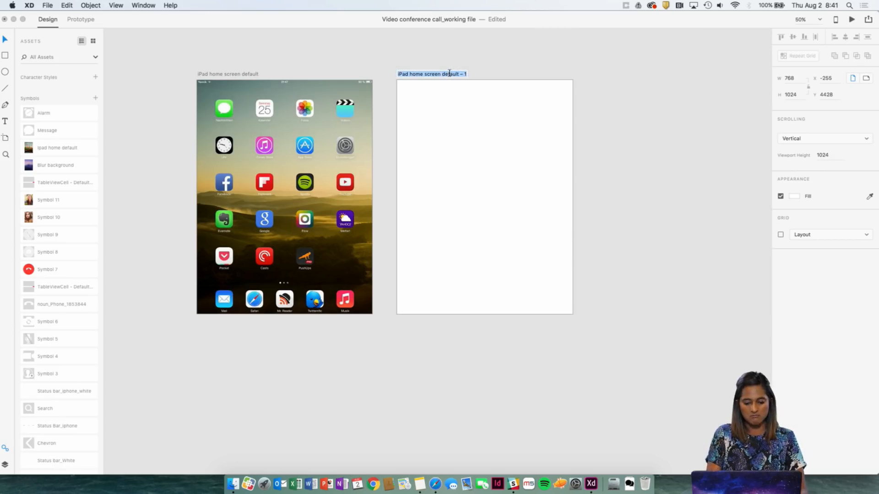
pyautogui.write('Blur backg')
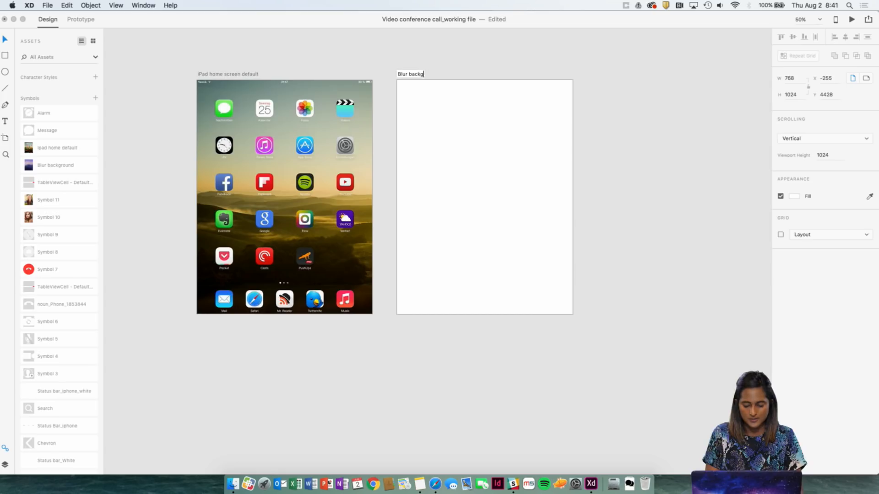
pyautogui.write('round')
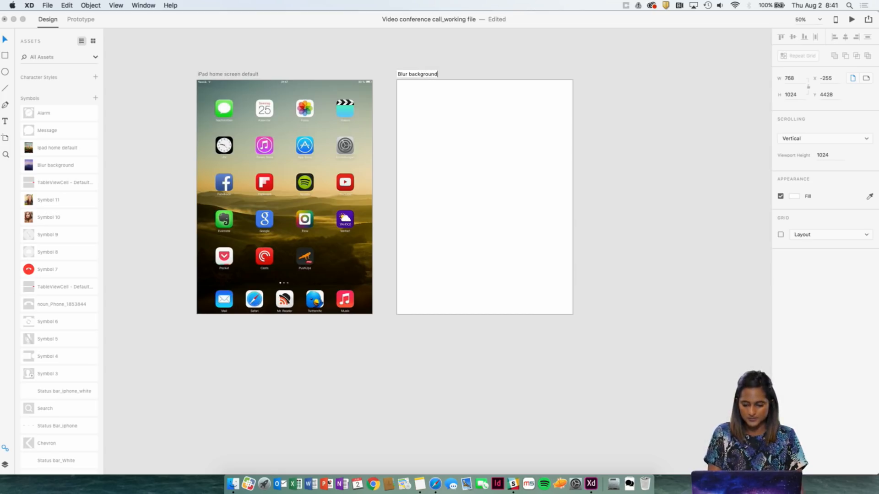
pyautogui.write('_incoming call')
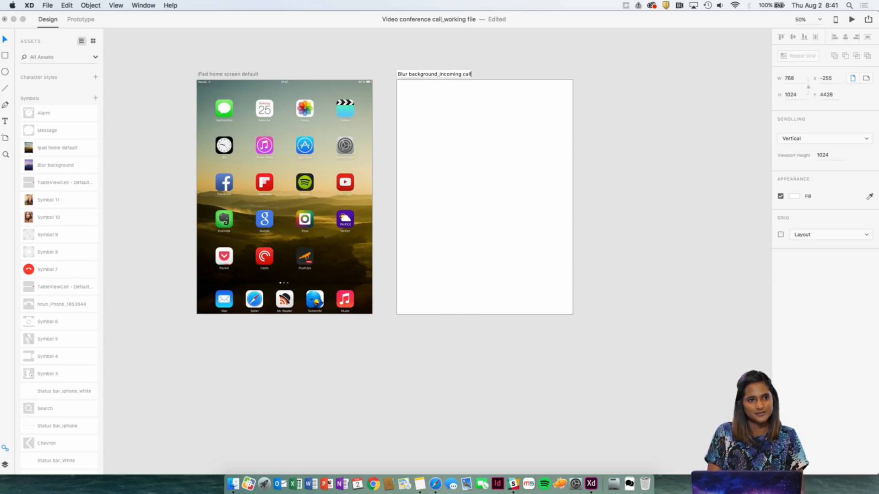
pyautogui.press('Return')
pyautogui.hscroll(1, 479, 40)
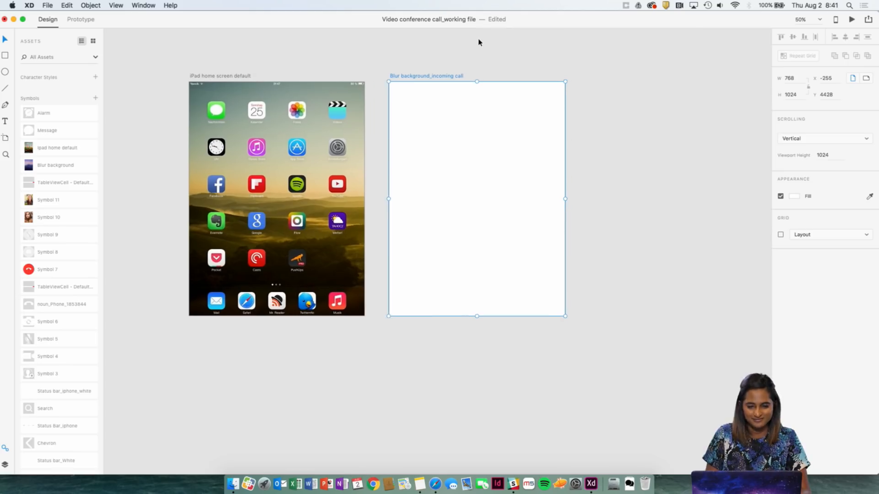
pyautogui.click(479, 40)
# Place the Blur background symbol on the Blur background_incoming call artboard so it covers it, at X 0, Y 0.
pyautogui.moveTo(39, 164); pyautogui.dragTo(482, 184)
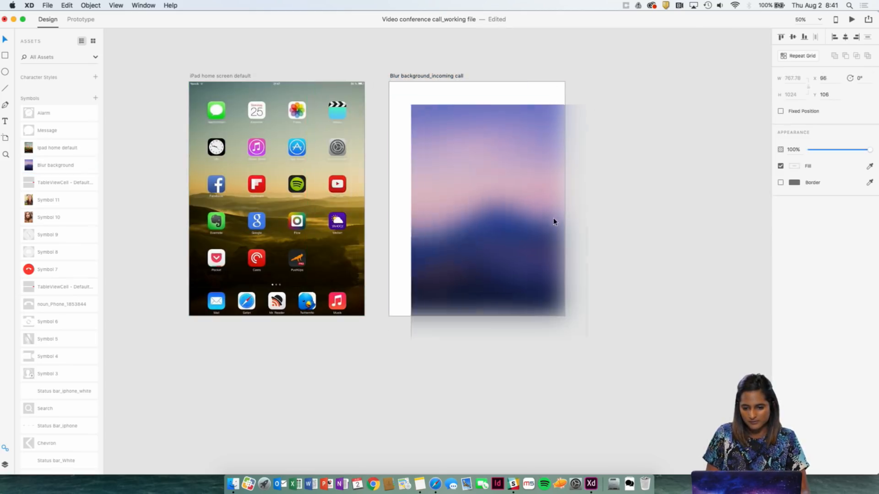
pyautogui.moveTo(531, 198); pyautogui.dragTo(523, 192)
pyautogui.click(612, 190)
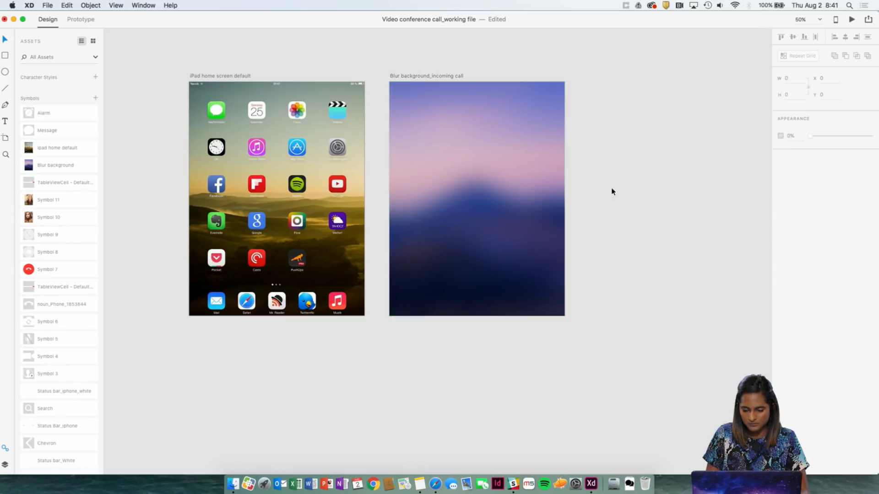
pyautogui.hscroll(3, 630, 211)
pyautogui.click(474, 157)
pyautogui.hscroll(2, 544, 151)
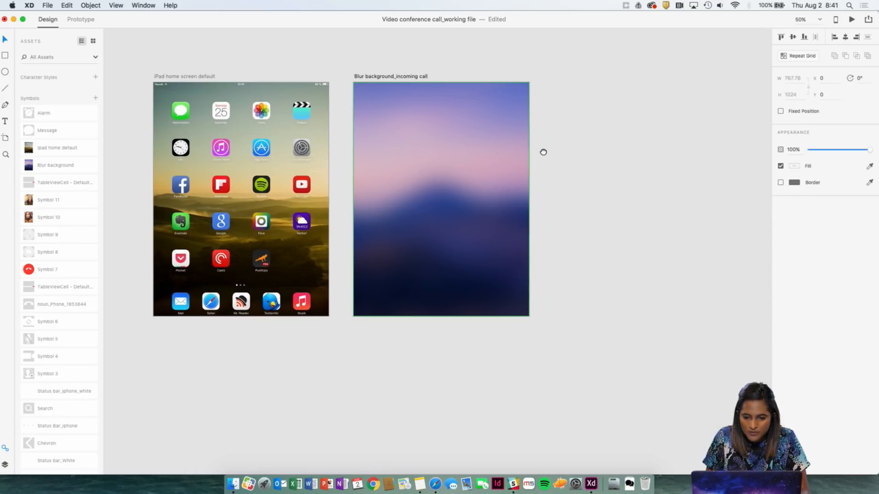
# Duplicate the Blur background_incoming call artboard beside the original at X 620, Y 4428, and delete the blurred background from the copy.
pyautogui.click(437, 53)
pyautogui.click(383, 76)
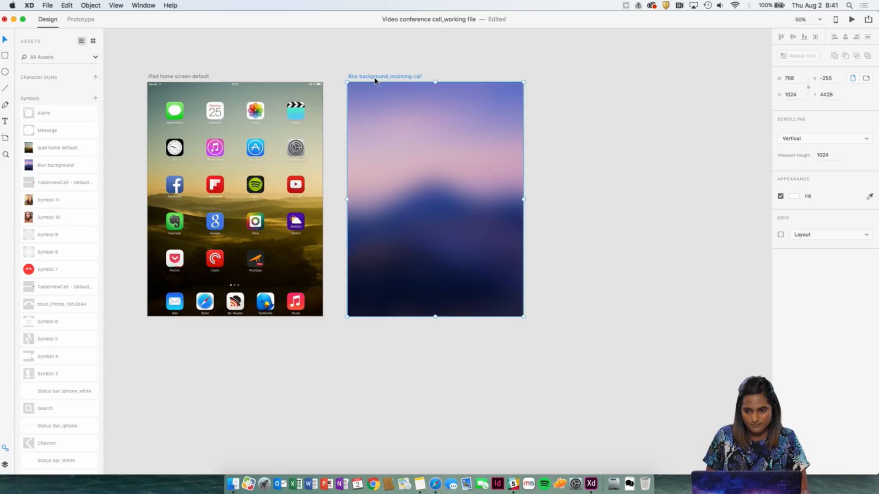
pyautogui.moveTo(377, 78); pyautogui.dragTo(573, 82)
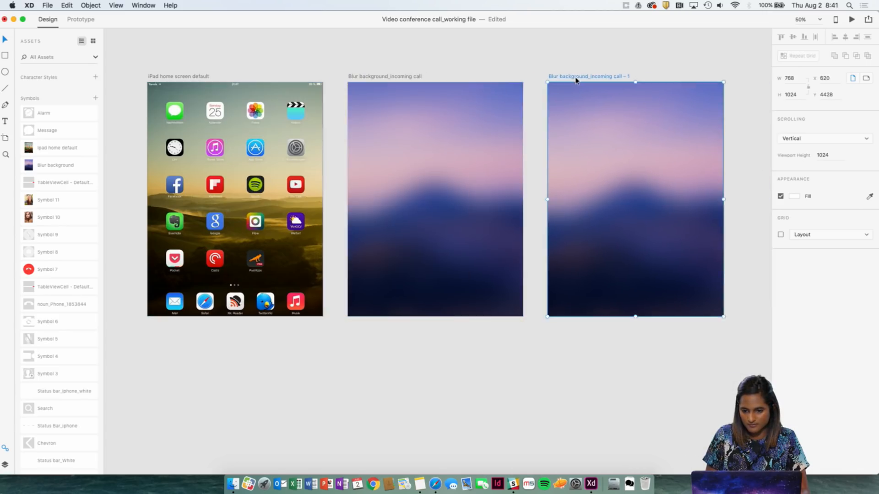
pyautogui.click(589, 88)
pyautogui.press('Delete')
pyautogui.hscroll(5, 590, 86)
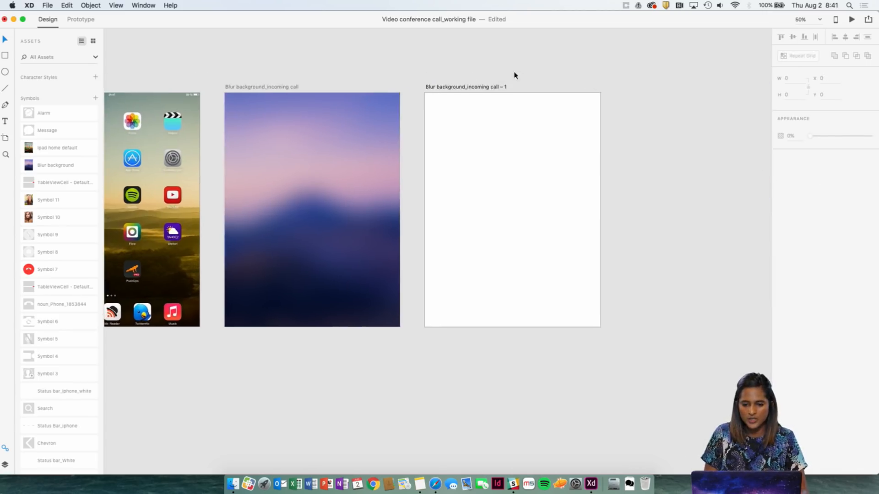
# Duplicate the blank incoming call artboard three times to extend the row of iPad screens.
pyautogui.click(483, 87)
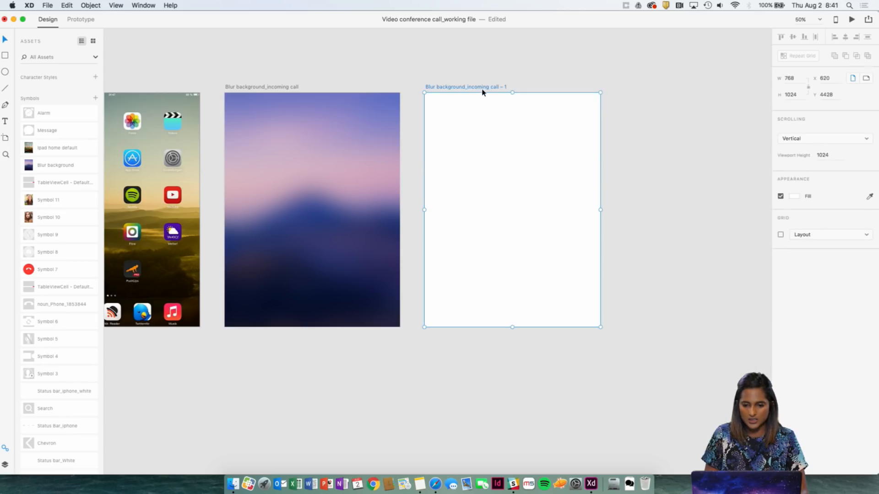
pyautogui.press('super+d')
pyautogui.hscroll(10, 483, 93)
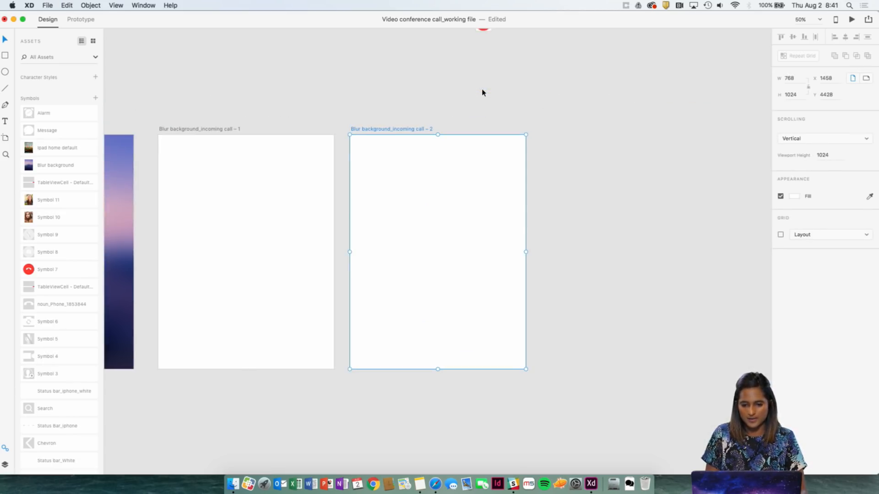
pyautogui.press('super+d')
pyautogui.press('super+d')
pyautogui.hscroll(10, 482, 92)
pyautogui.hscroll(-15, 483, 93)
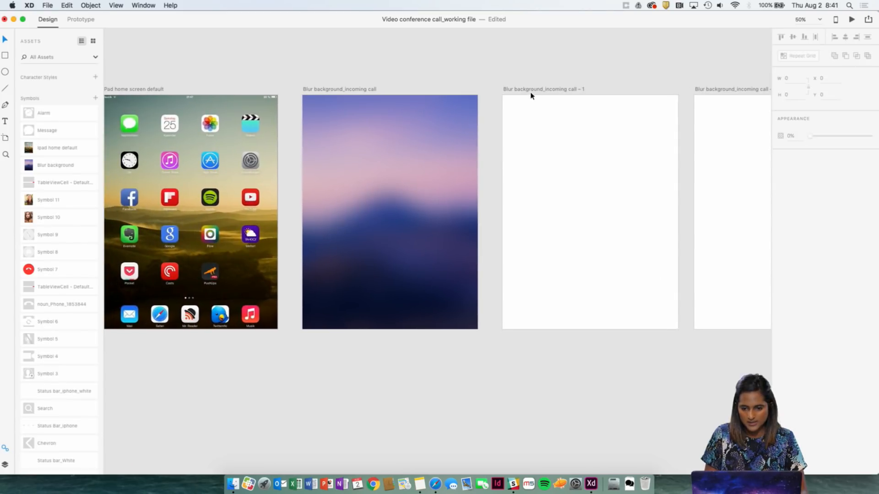
# Rename the first blank artboard after the blurred incoming call screen "Active Call".
pyautogui.click(531, 90)
pyautogui.doubleClick(530, 90)
pyautogui.write('Active Call')
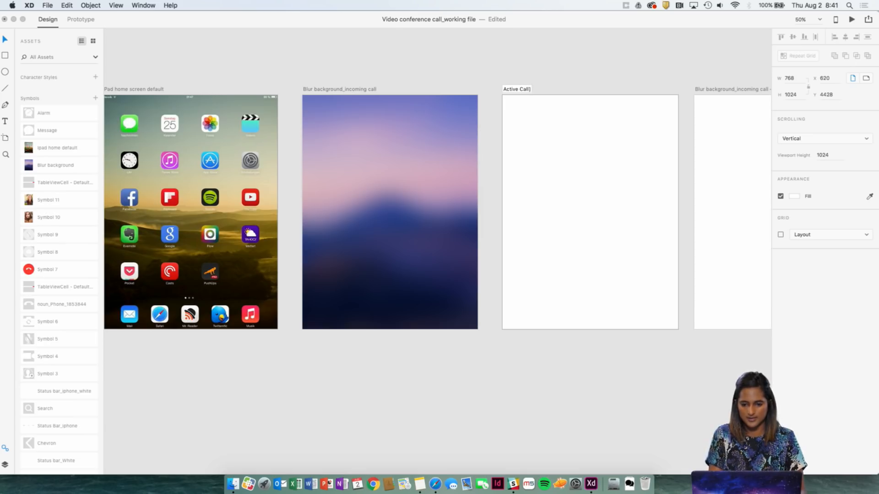
pyautogui.press('Return')
pyautogui.click(608, 71)
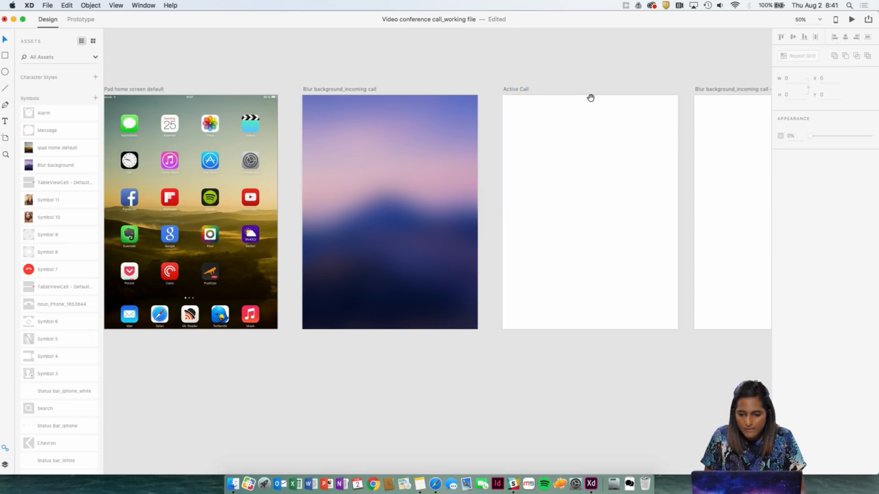
# Draw a new 768 × 1024 artboard directly over the Active Call artboard, at X 620, Y 4428.
pyautogui.hscroll(4, 498, 100)
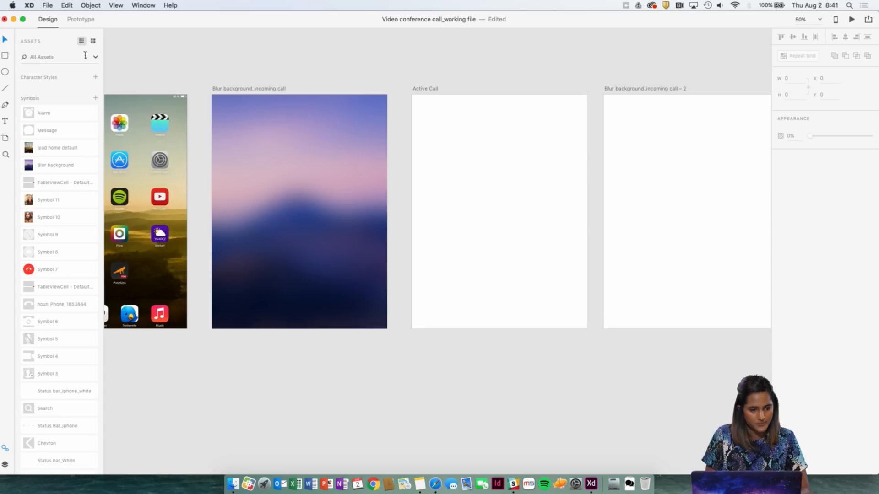
pyautogui.click(5, 55)
pyautogui.press('a')
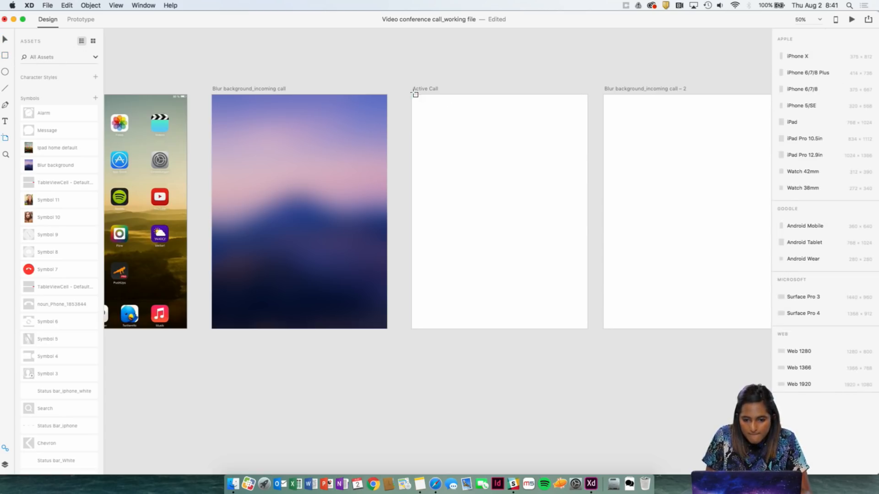
pyautogui.moveTo(413, 95); pyautogui.dragTo(480, 185)
pyautogui.moveTo(506, 213); pyautogui.dragTo(588, 328)
pyautogui.press('Escape')
# Delete the blank "Blur background_incoming call – 3" artboard.
pyautogui.hscroll(5, 563, 87)
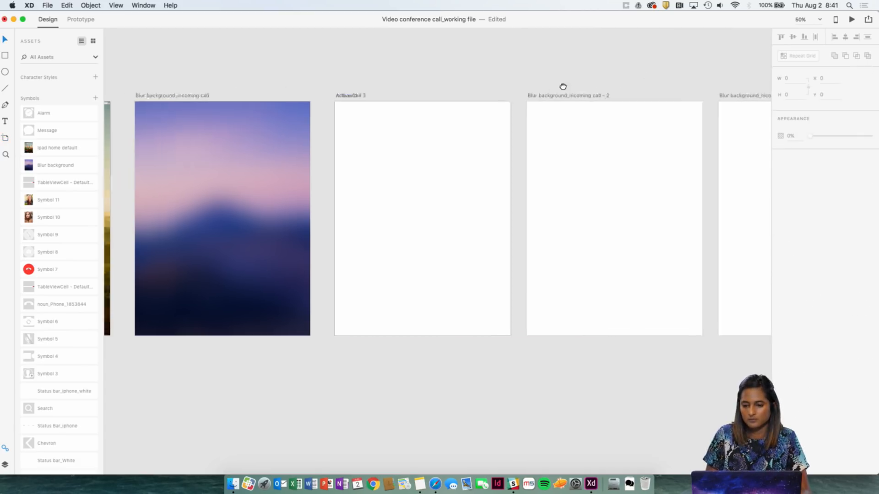
pyautogui.hscroll(5, 604, 77)
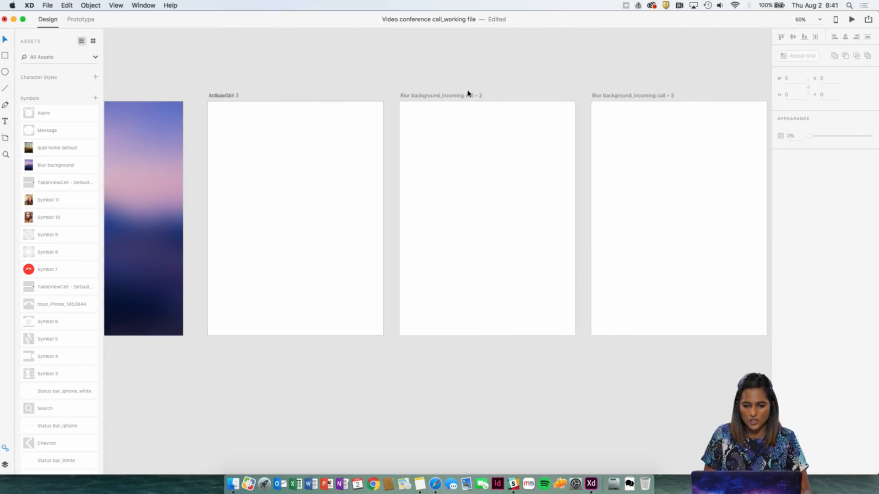
pyautogui.click(467, 95)
pyautogui.click(618, 96)
pyautogui.press('Delete')
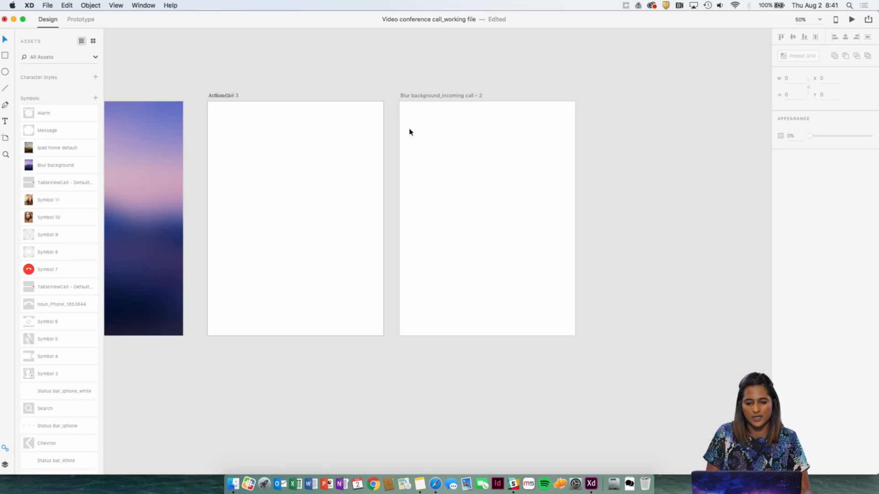
pyautogui.press('a')
pyautogui.click(459, 95)
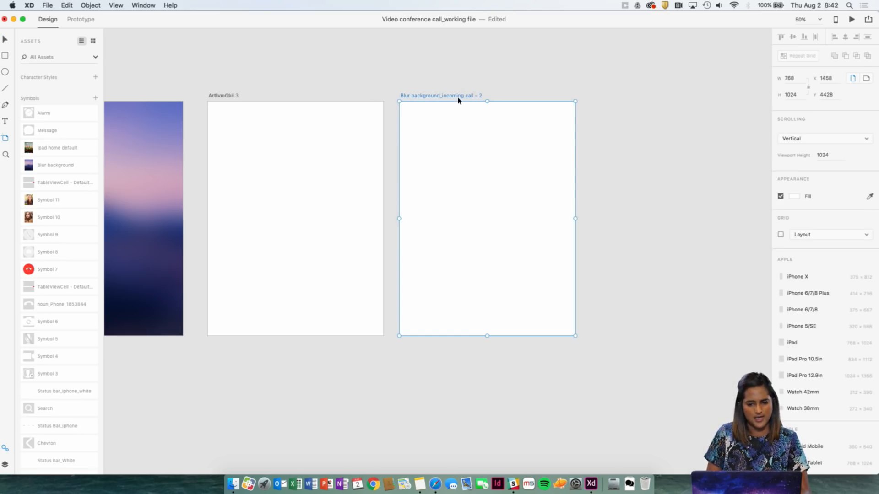
pyautogui.click(466, 94)
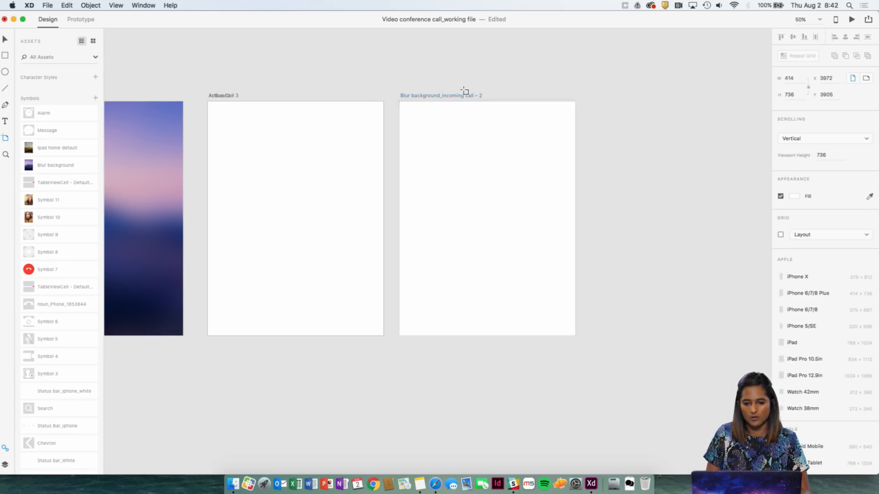
pyautogui.press('v')
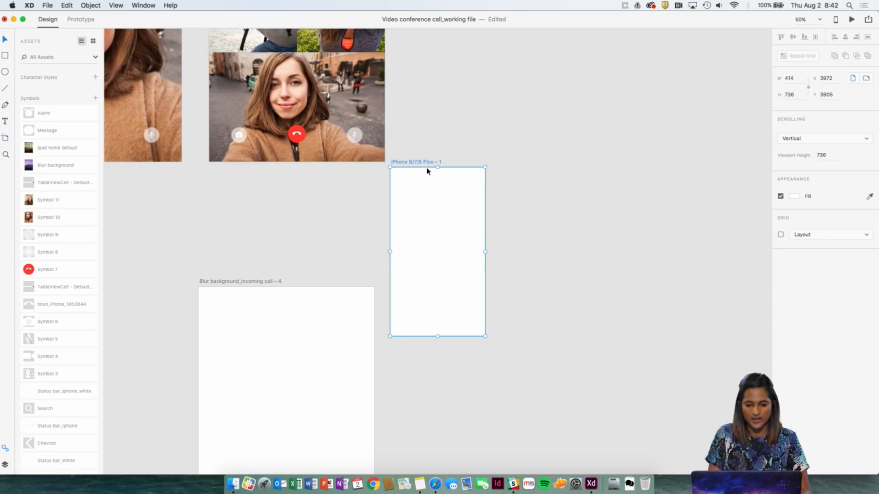
pyautogui.press('Delete')
# Delete the blank "Blur background_incoming call – 4" artboard below the finished iPad screens.
pyautogui.click(337, 293)
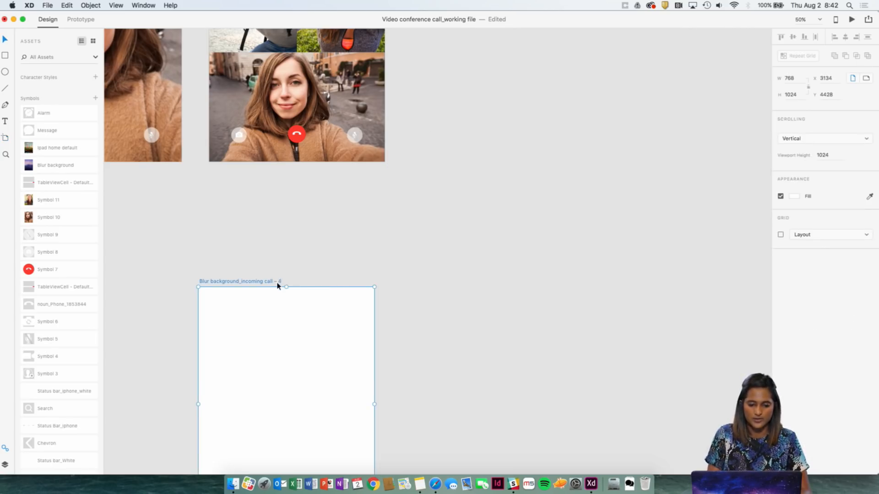
pyautogui.press('Delete')
pyautogui.hscroll(-13, 277, 286)
pyautogui.scroll(-4, 278, 286)
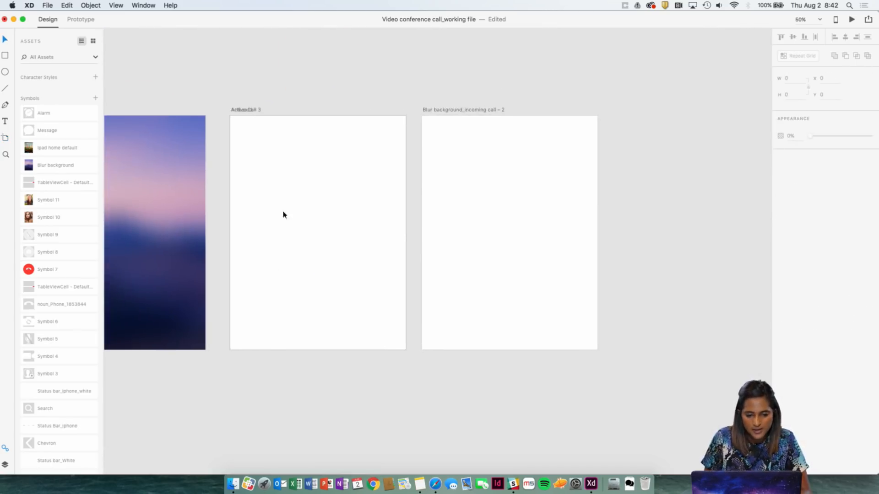
# Look through the document's saved colours and symbols for content to use on the Active Call artboard.
pyautogui.click(283, 214)
pyautogui.hscroll(-4, 343, 50)
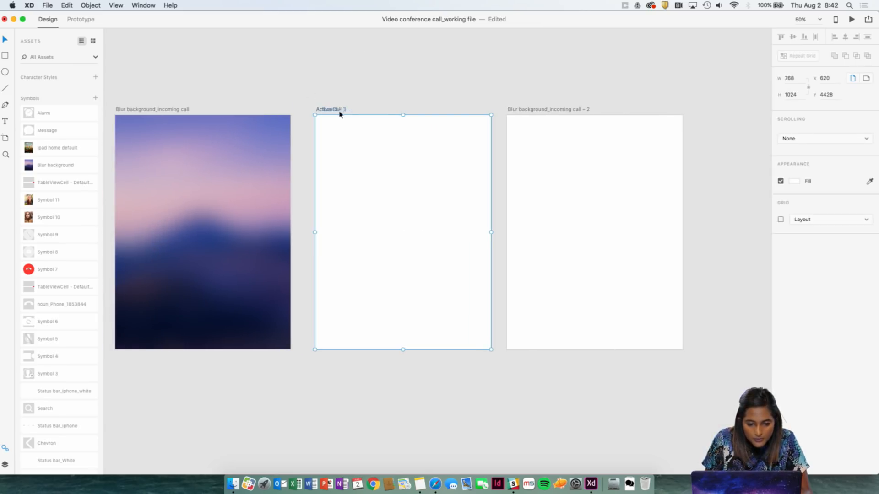
pyautogui.hscroll(-5, 226, 120)
pyautogui.scroll(-3, 226, 120)
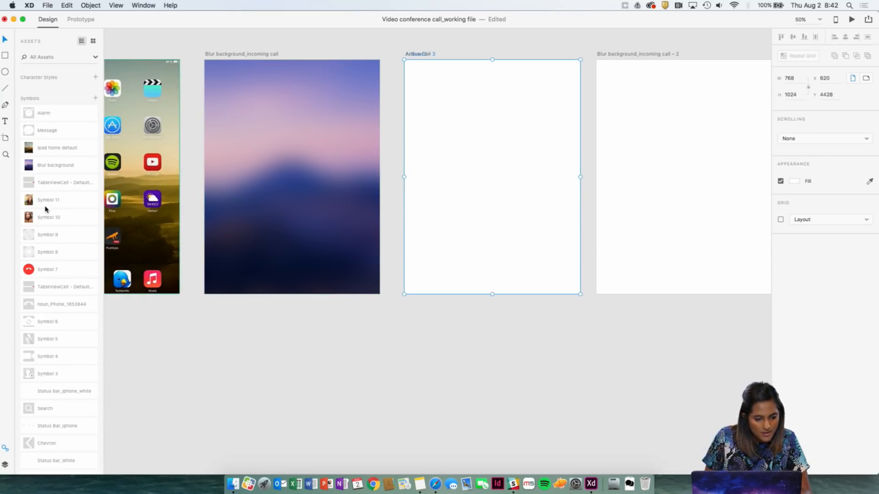
pyautogui.scroll(-2, 42, 249)
pyautogui.scroll(4, 42, 249)
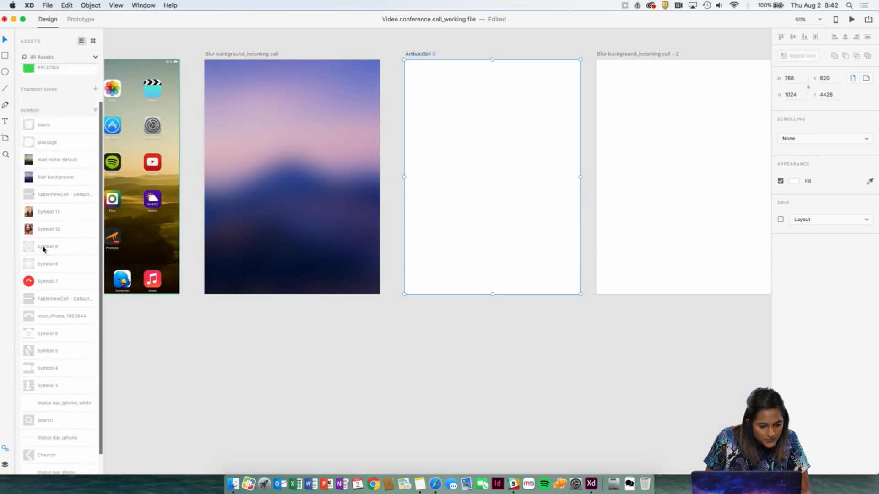
pyautogui.scroll(-4, 50, 260)
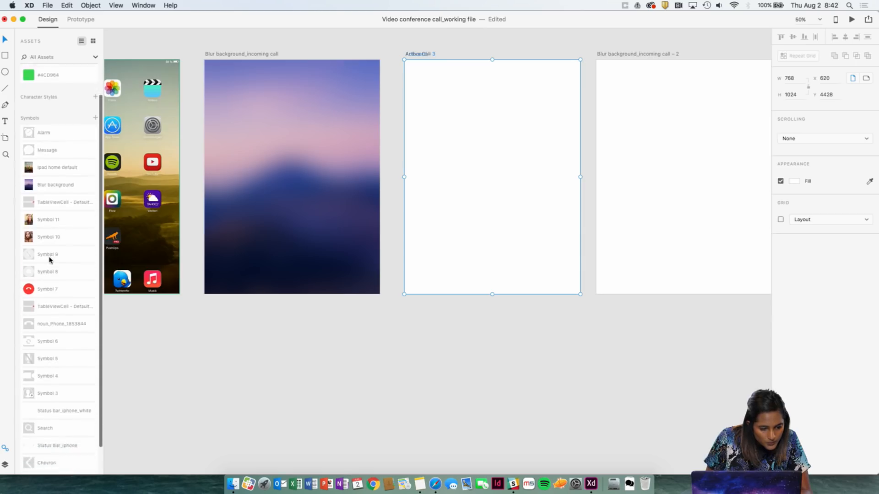
pyautogui.scroll(5, 50, 259)
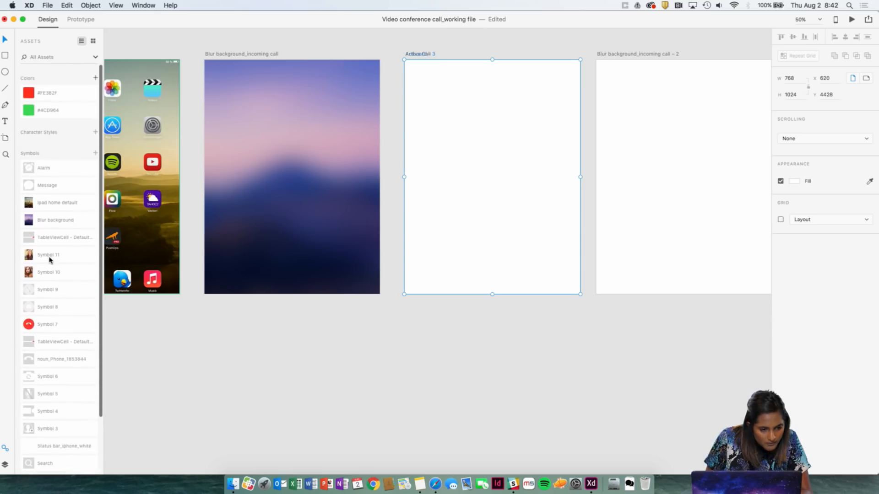
pyautogui.click(552, 50)
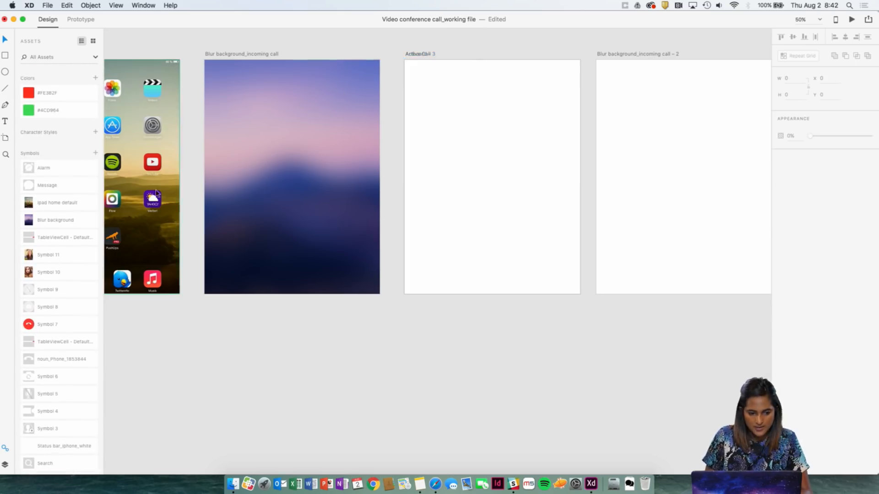
# Open the Creative Cloud library "for XD", try the green-background selfie photo on the Active Call artboard, and delete it.
pyautogui.click(48, 5)
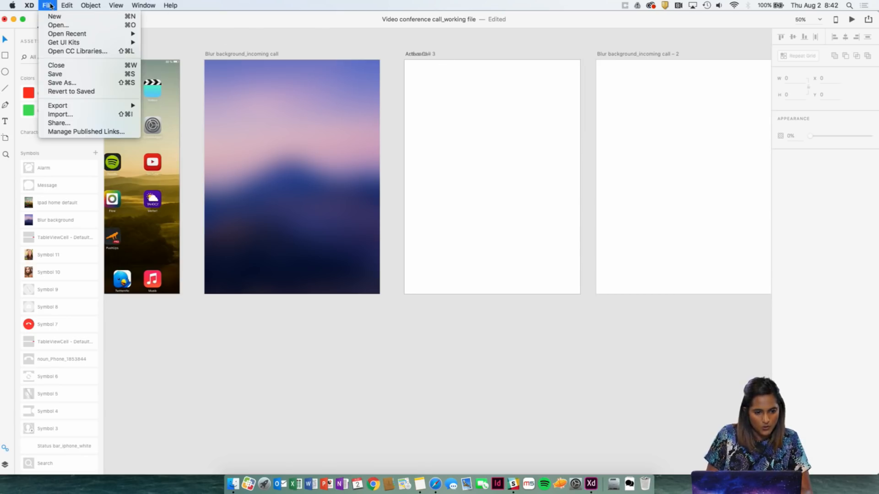
pyautogui.click(70, 51)
pyautogui.moveTo(562, 52); pyautogui.dragTo(725, 54)
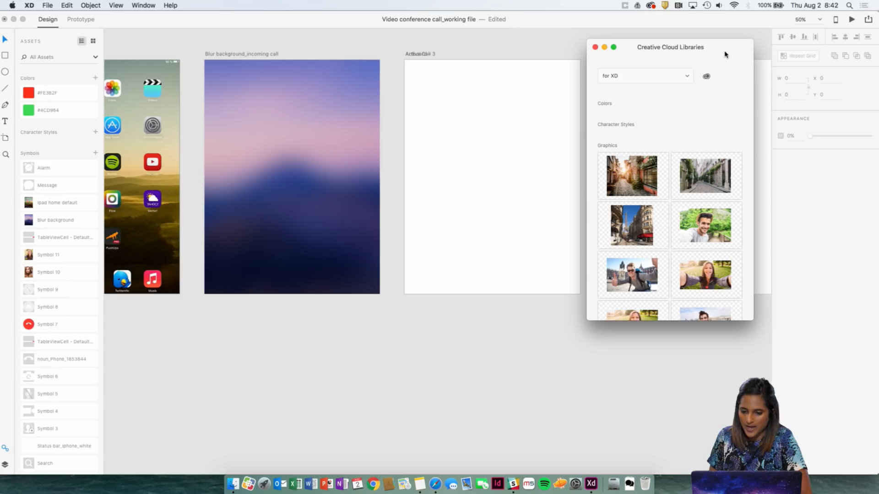
pyautogui.hscroll(5, 517, 197)
pyautogui.scroll(-6, 648, 257)
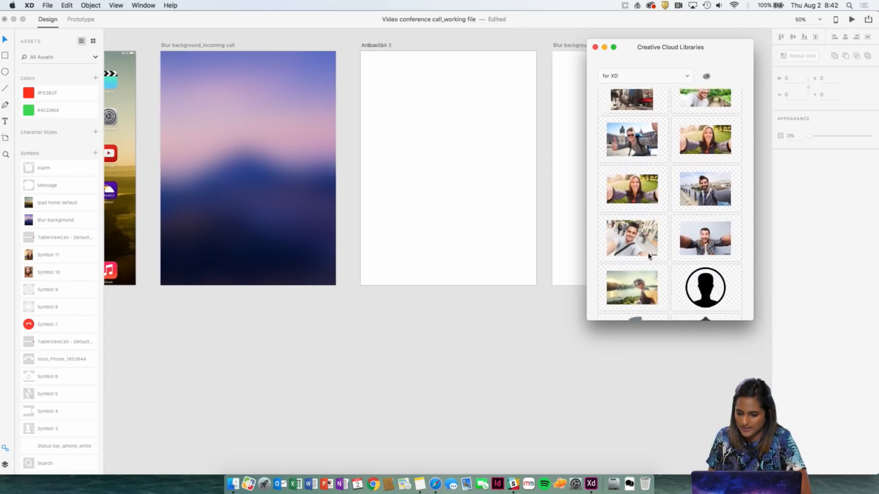
pyautogui.scroll(-4, 649, 256)
pyautogui.scroll(5, 648, 256)
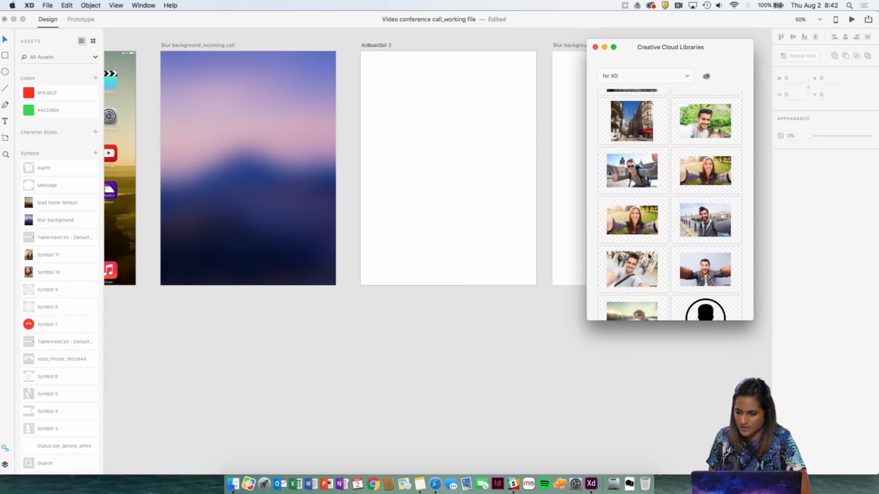
pyautogui.scroll(1, 649, 256)
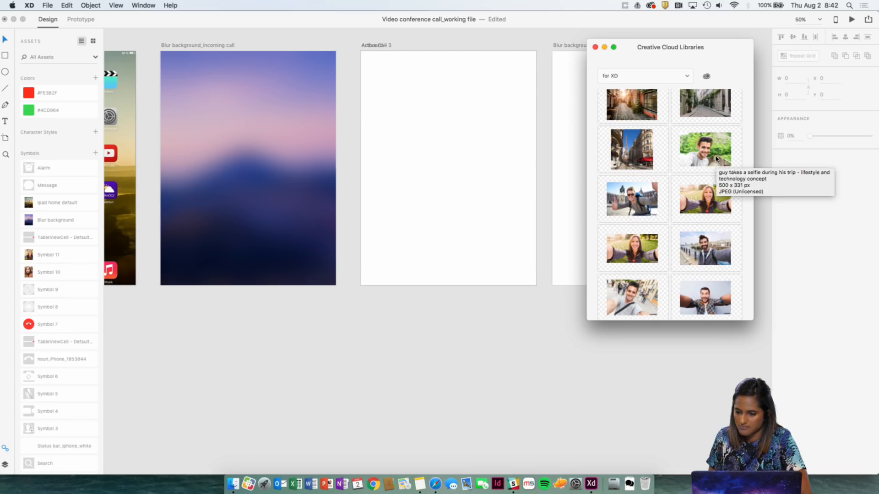
pyautogui.moveTo(717, 159); pyautogui.dragTo(488, 196)
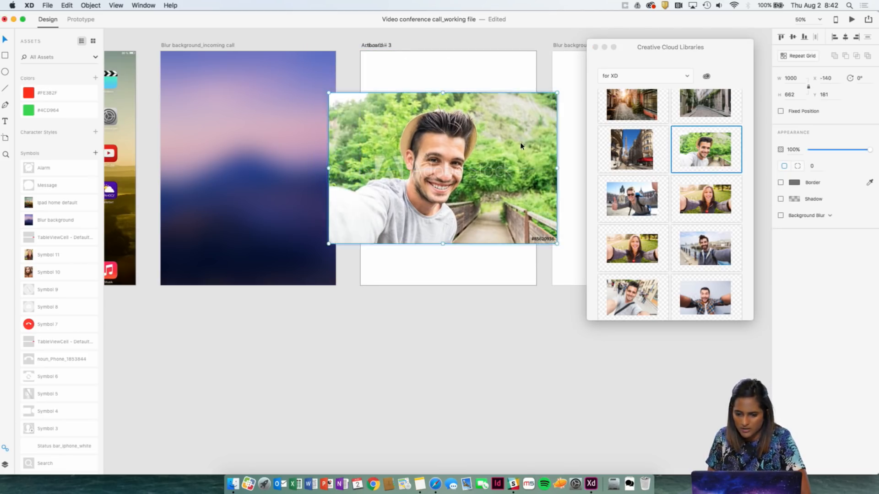
pyautogui.press('BackSpace')
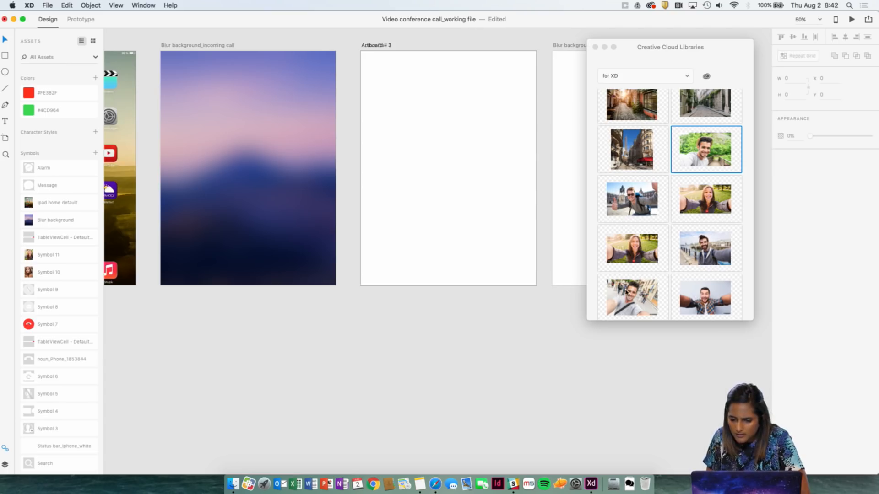
# Try the crowded street selfie photo on the Active Call artboard, close the library, and delete the photo.
pyautogui.moveTo(626, 292); pyautogui.dragTo(443, 163)
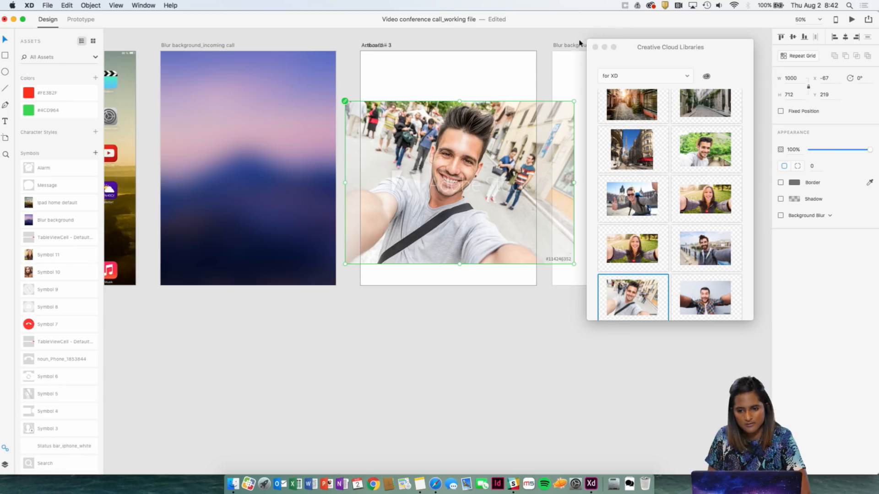
pyautogui.click(595, 46)
pyautogui.press('BackSpace')
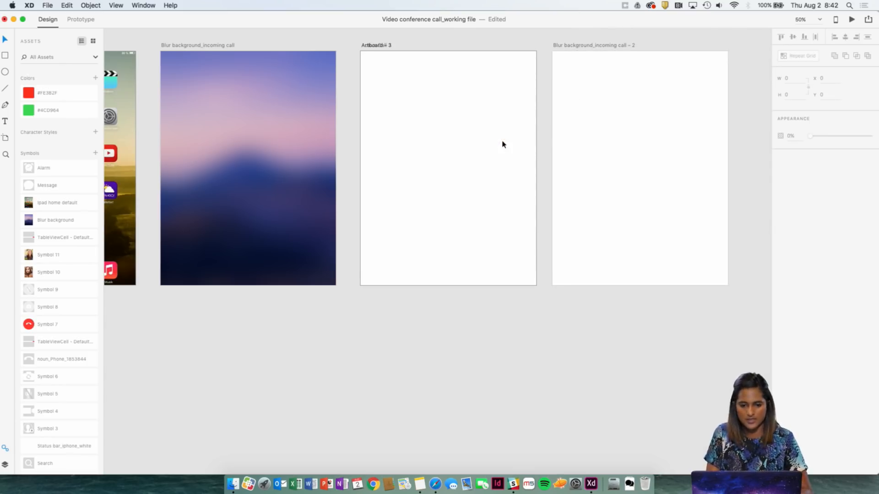
pyautogui.click(372, 45)
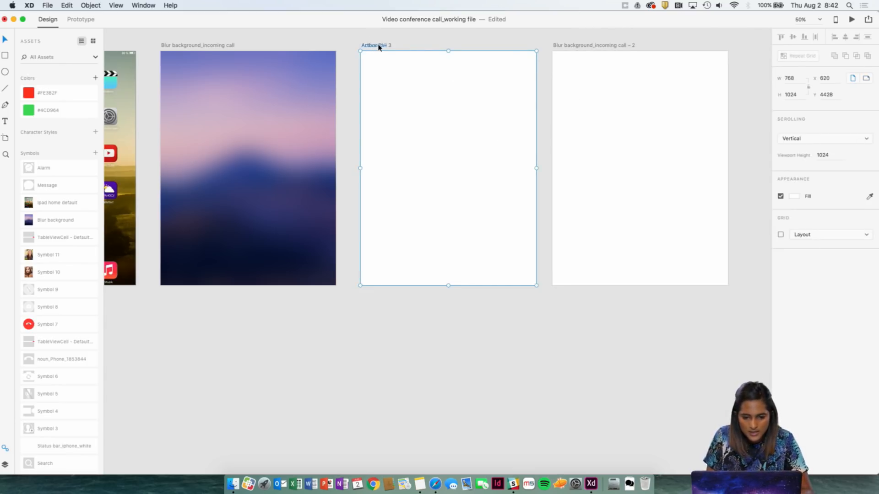
pyautogui.hscroll(3, 379, 46)
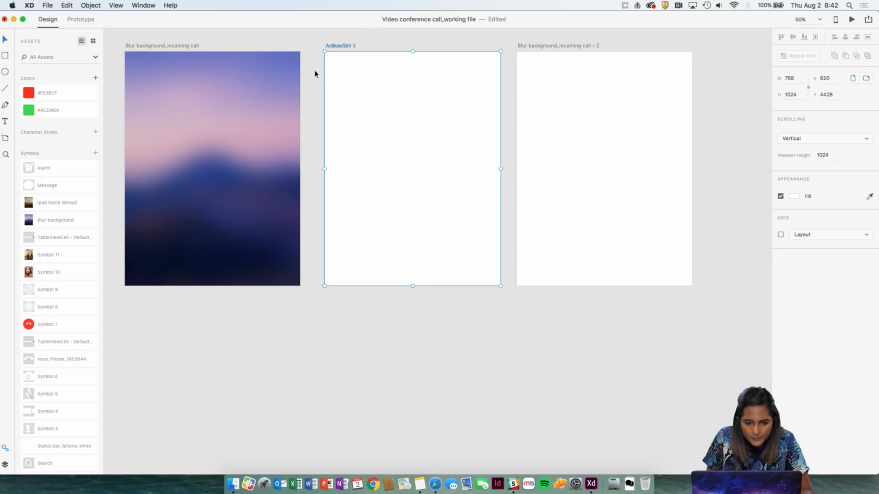
pyautogui.click(292, 70)
# Add the text "Mom Calling" near the top of the blurred incoming call artboard.
pyautogui.hscroll(-5, 320, 80)
pyautogui.scroll(3, 336, 87)
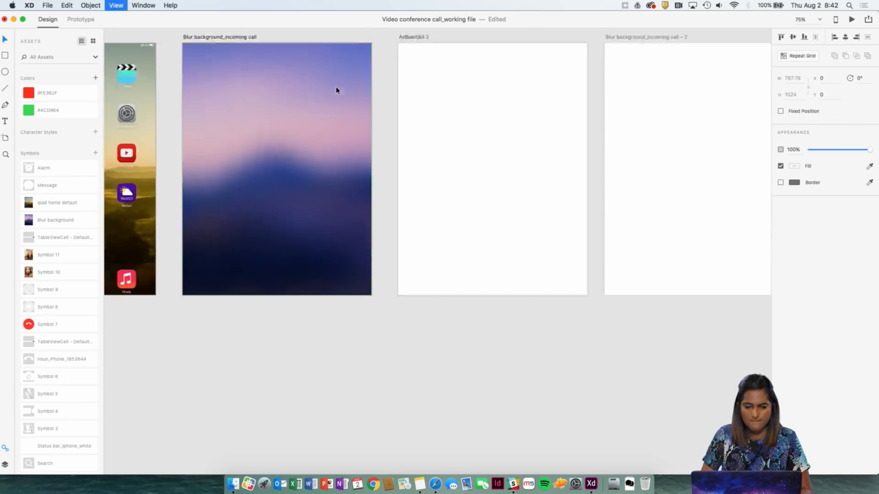
pyautogui.click(263, 79)
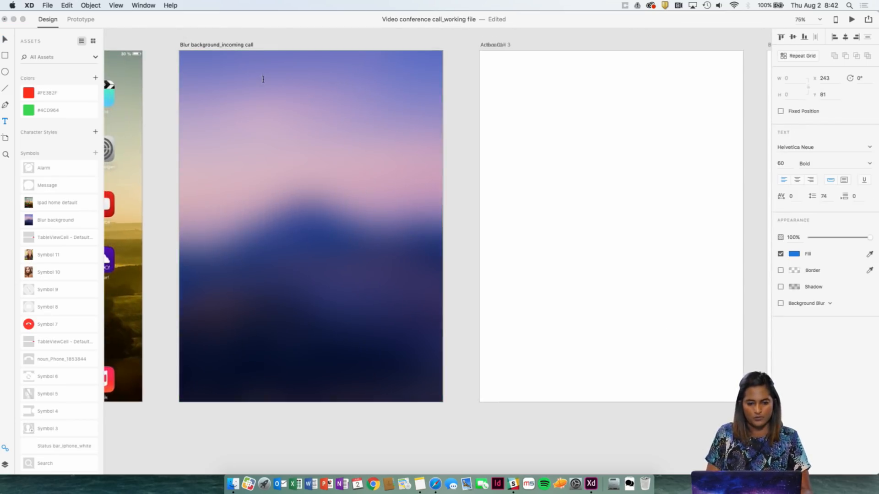
pyautogui.write('Mon')
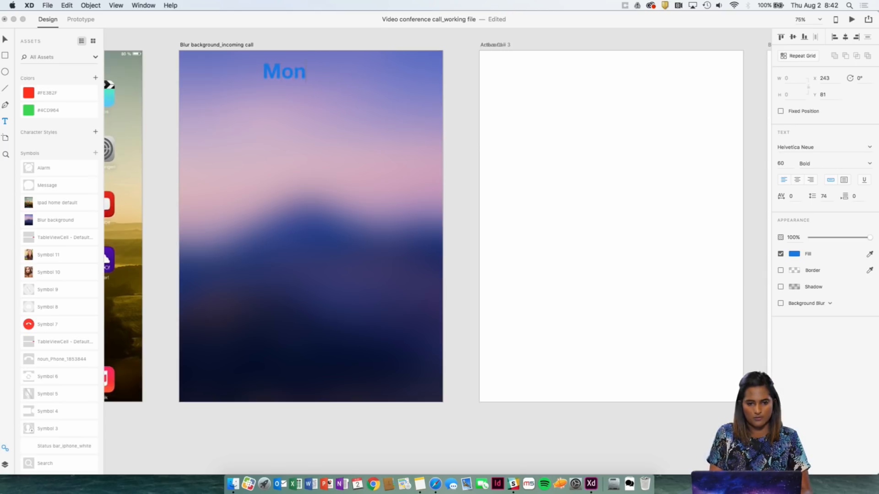
pyautogui.press('BackSpace')
pyautogui.write('m')
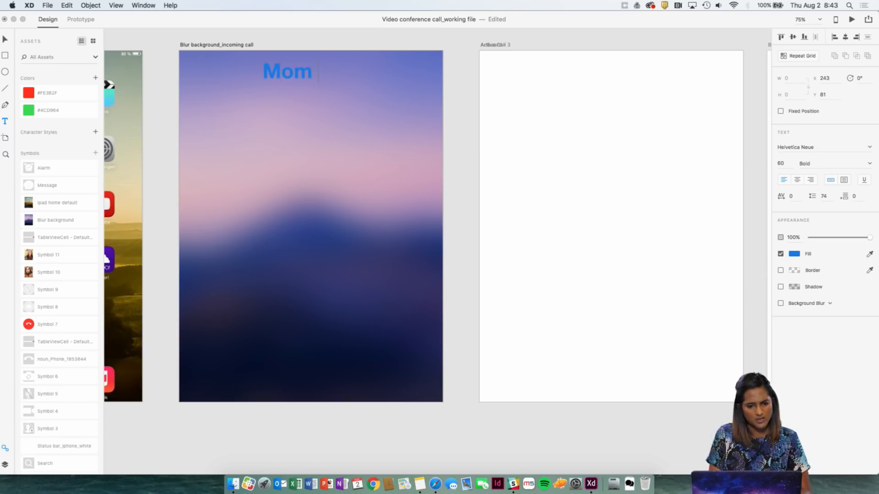
pyautogui.write(' Callin')
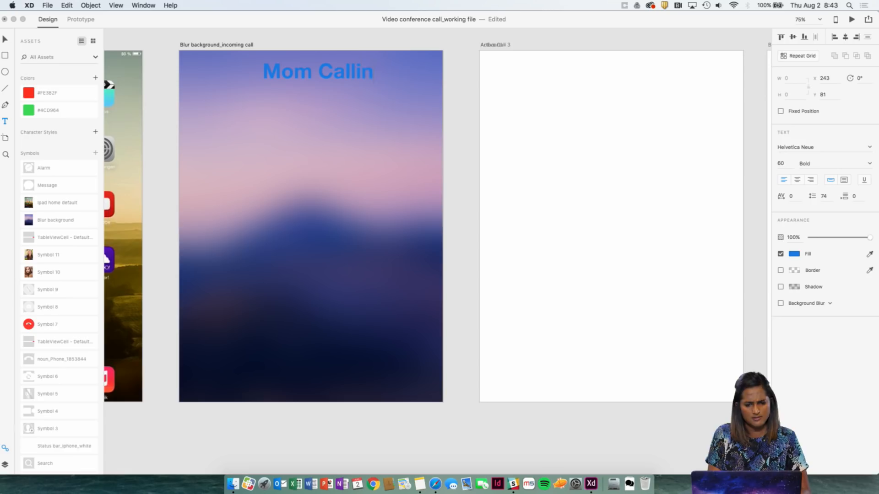
pyautogui.write('g')
pyautogui.press('Escape')
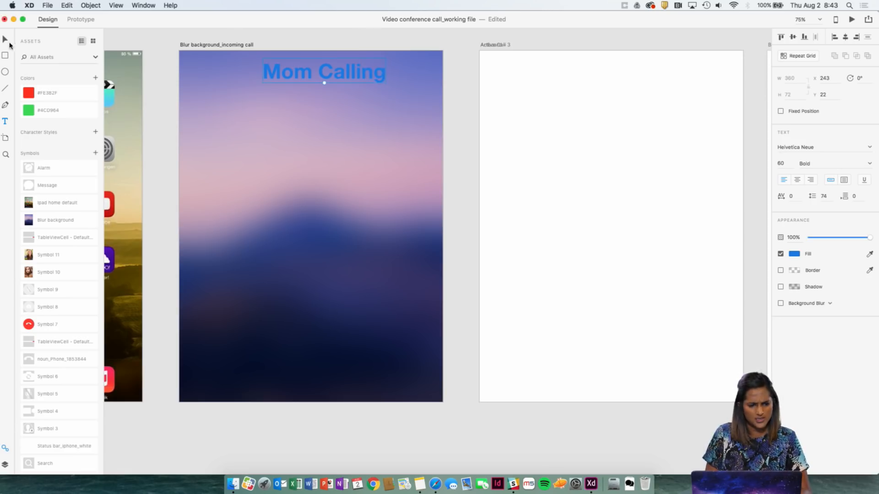
# Move the "Mom Calling" text to about X 204, Y 51 and set its fill to white, FFFFFF.
pyautogui.moveTo(343, 64); pyautogui.dragTo(330, 75)
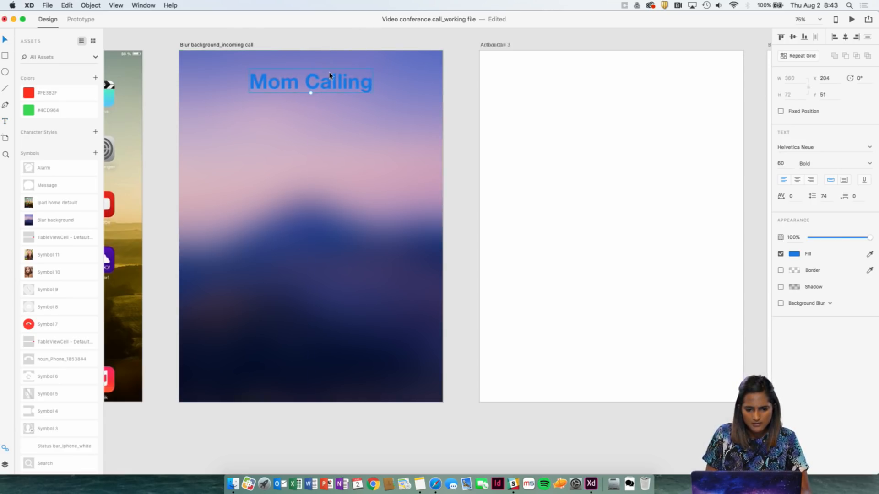
pyautogui.click(796, 254)
pyautogui.write('FFFFFF')
pyautogui.press('Return')
pyautogui.click(410, 78)
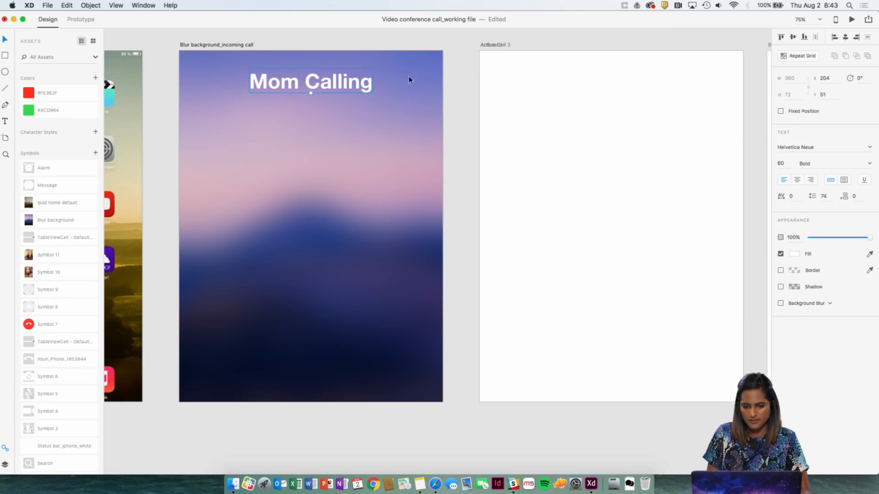
# Try to set the "Mom Calling" text's font to SF UI Text.
pyautogui.click(819, 147)
pyautogui.write('SF U')
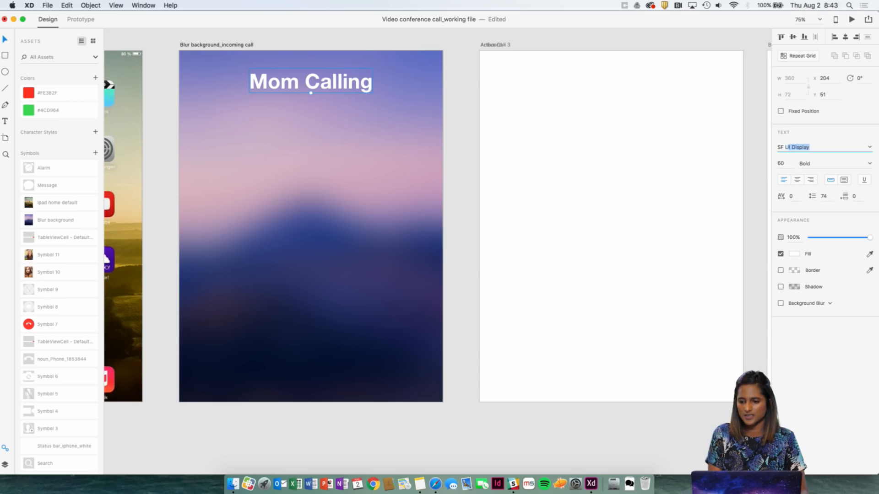
pyautogui.press('Return')
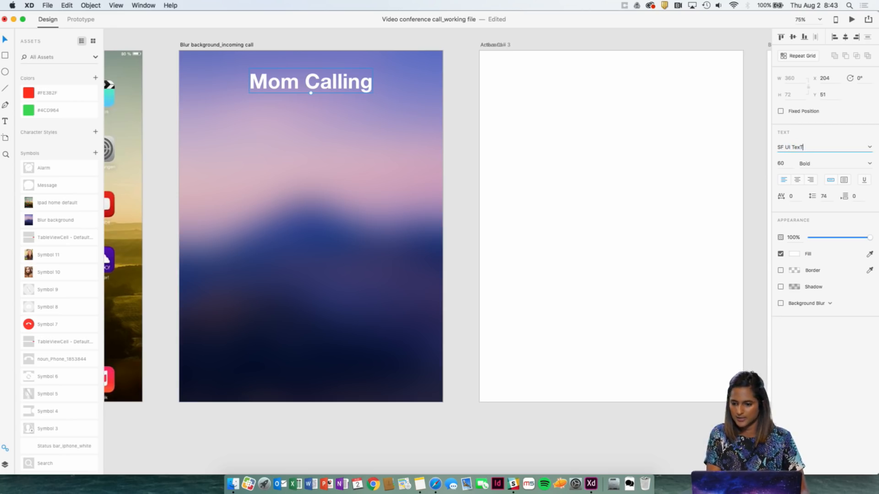
pyautogui.press('Return')
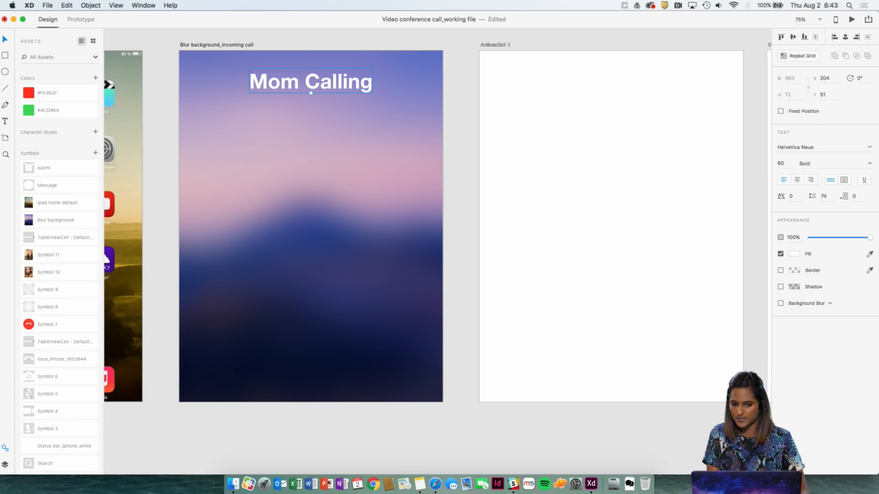
# Set the "Mom Calling" text's font to SF UI Display with the Regular weight.
pyautogui.click(808, 147)
pyautogui.click(816, 147)
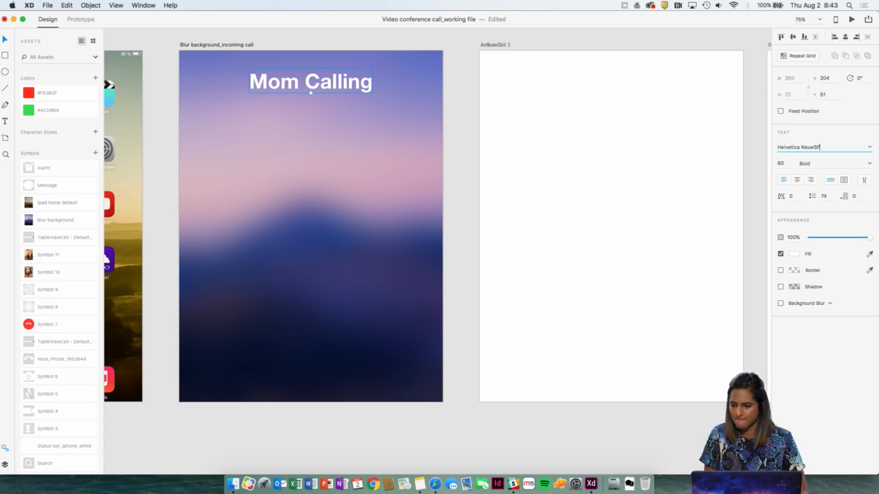
pyautogui.write('SF UI Display')
pyautogui.press('Right')
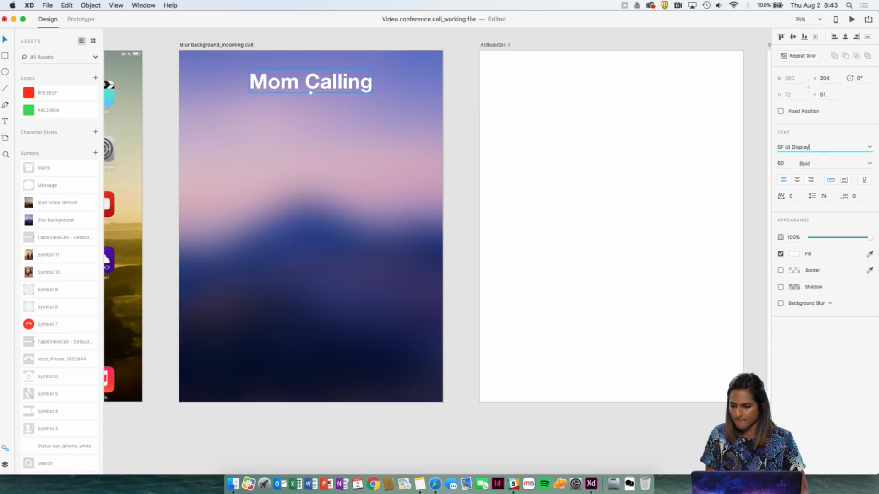
pyautogui.click(871, 166)
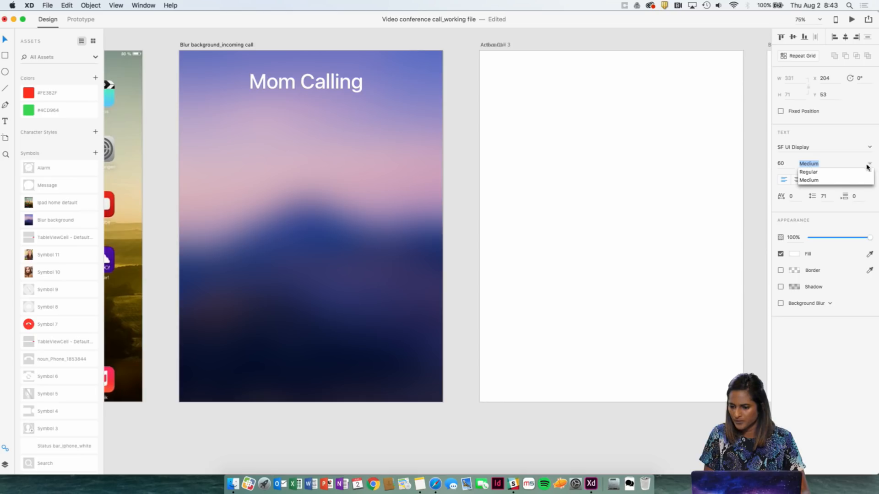
pyautogui.click(843, 177)
# Set the "Mom Calling" text's font to SF UI Text with the Light weight.
pyautogui.click(818, 146)
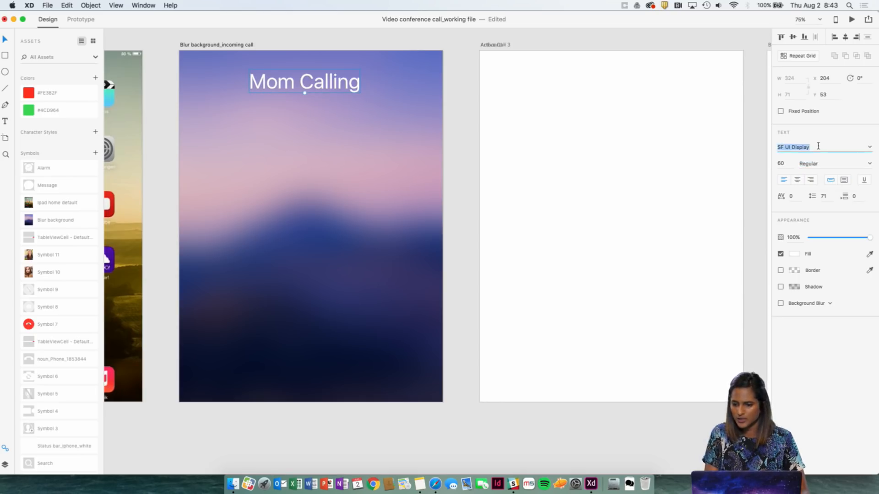
pyautogui.press('Right')
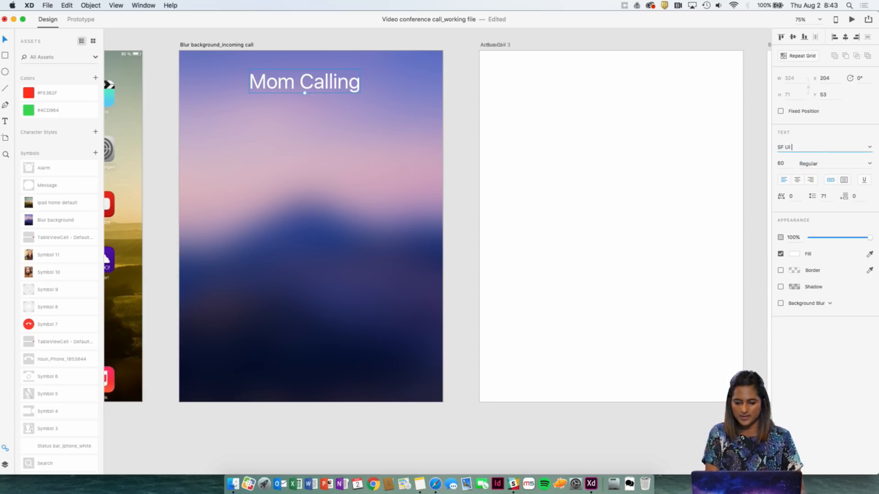
pyautogui.click(869, 165)
pyautogui.click(851, 148)
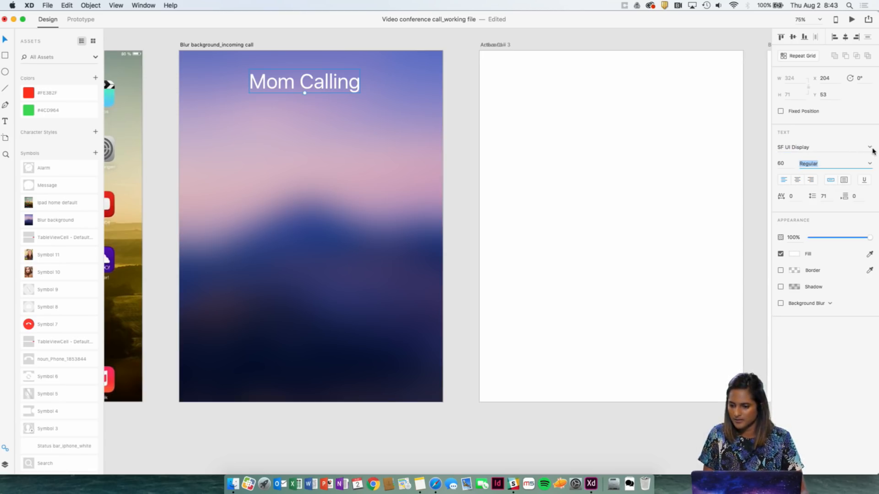
pyautogui.click(872, 150)
pyautogui.click(830, 166)
pyautogui.click(870, 165)
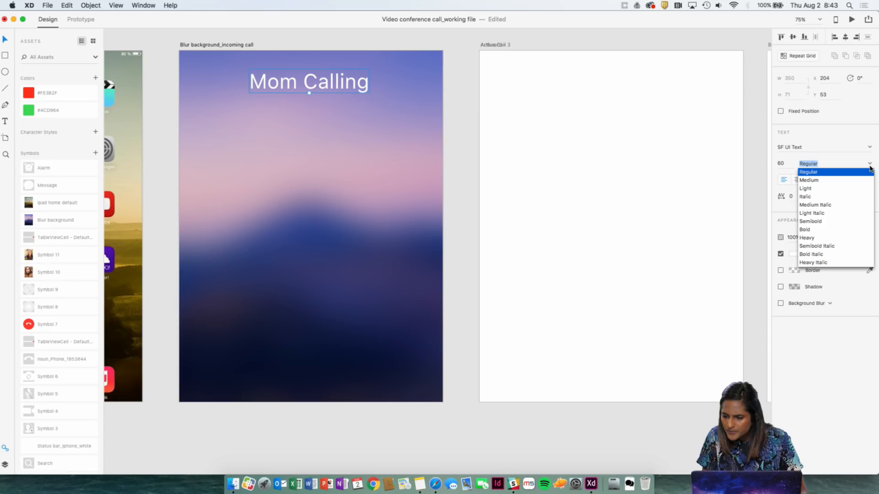
pyautogui.click(828, 189)
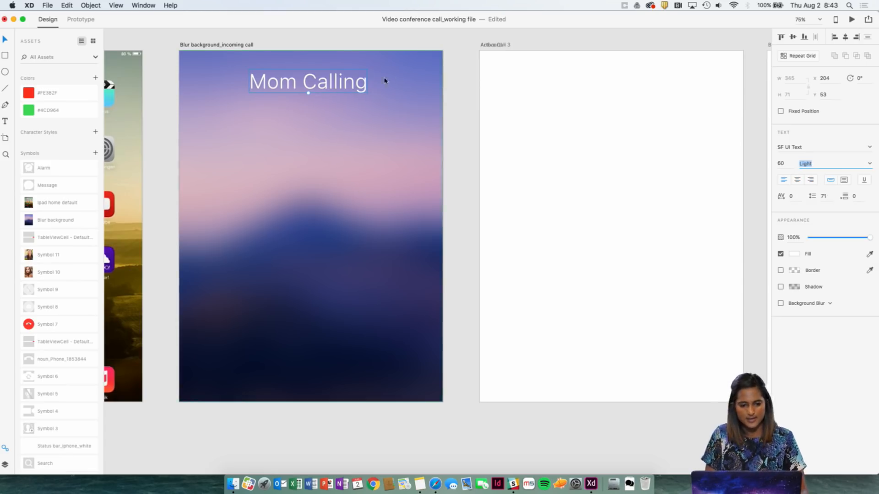
# Reduce the "Mom Calling" text to size 30 and centre it horizontally near the artboard's upper edge, at X 298, Y 90.
pyautogui.click(782, 164)
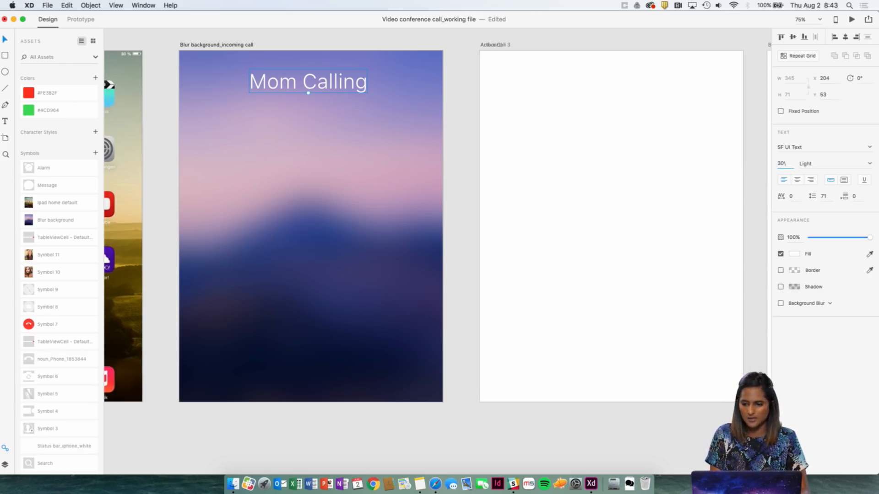
pyautogui.press('Return')
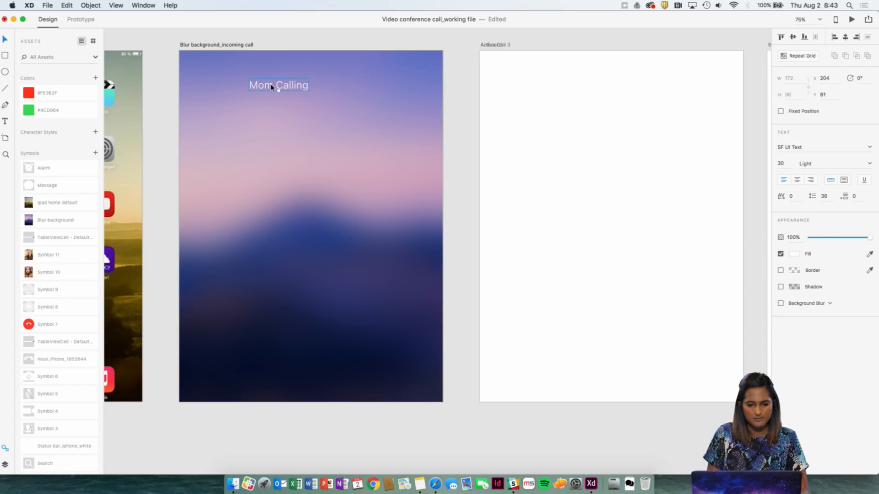
pyautogui.moveTo(271, 87); pyautogui.dragTo(302, 89)
pyautogui.click(334, 37)
pyautogui.moveTo(335, 47); pyautogui.dragTo(370, 80)
pyautogui.click(342, 100)
pyautogui.click(346, 50)
pyautogui.moveTo(387, 117); pyautogui.dragTo(383, 117)
pyautogui.doubleClick(350, 130)
pyautogui.click(351, 129)
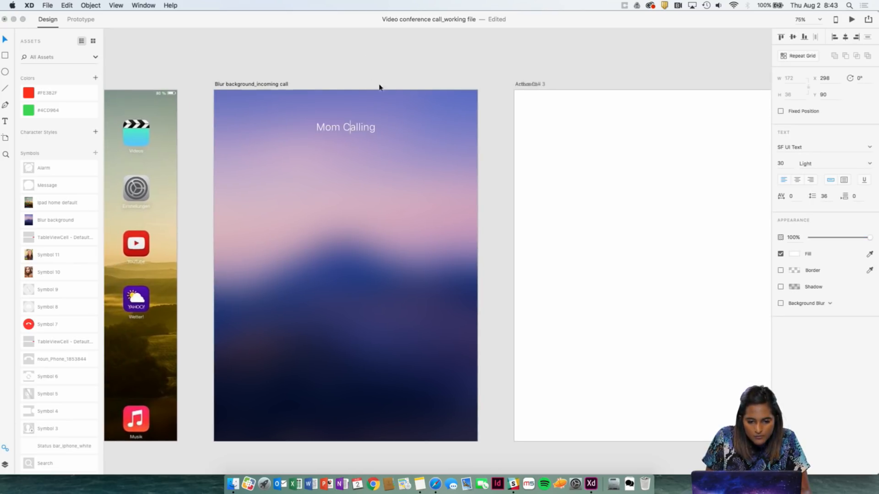
pyautogui.click(381, 63)
# Try to place the Status bar_White symbol on the blurred incoming call artboard.
pyautogui.scroll(-1, 78, 228)
pyautogui.scroll(-2, 79, 230)
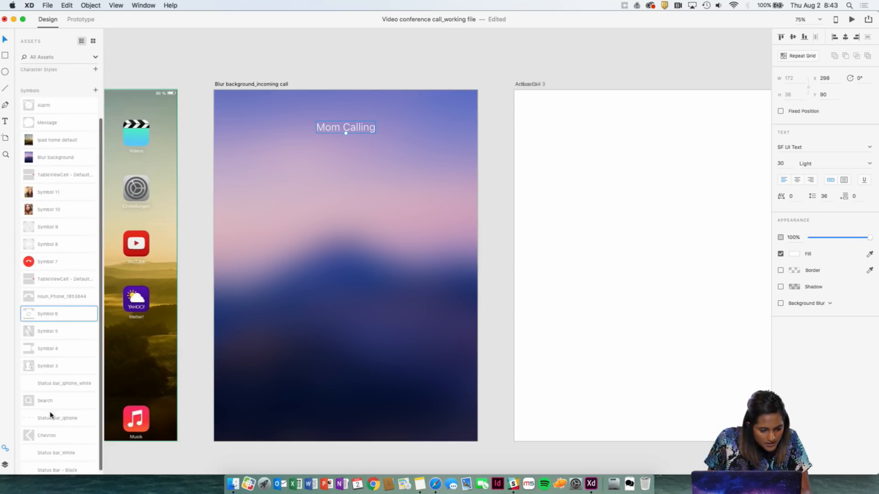
pyautogui.scroll(-1, 56, 425)
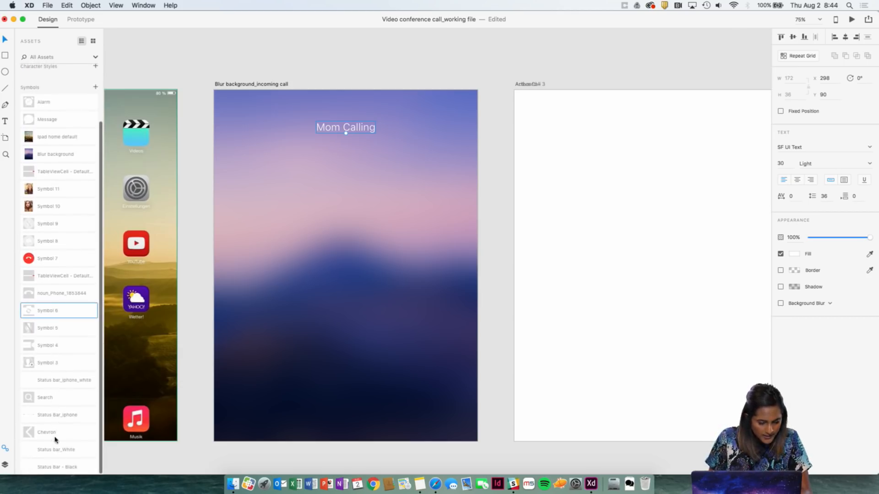
pyautogui.scroll(-1, 61, 437)
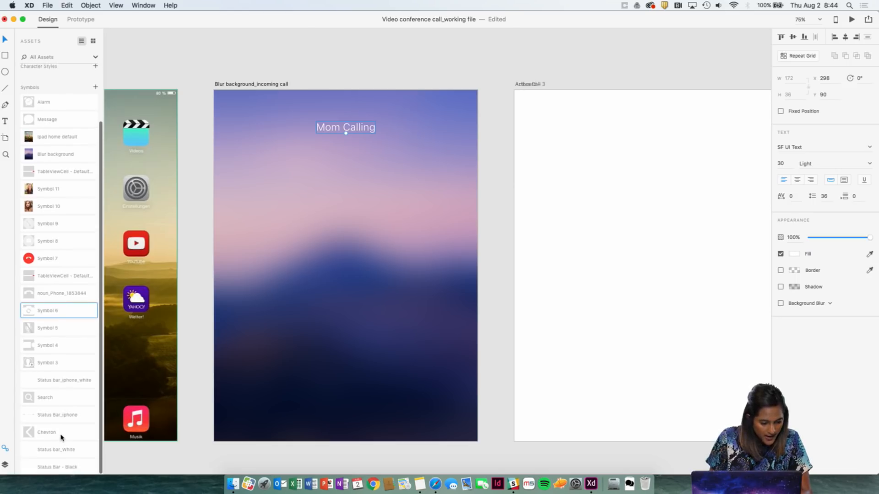
pyautogui.moveTo(48, 452); pyautogui.dragTo(353, 124)
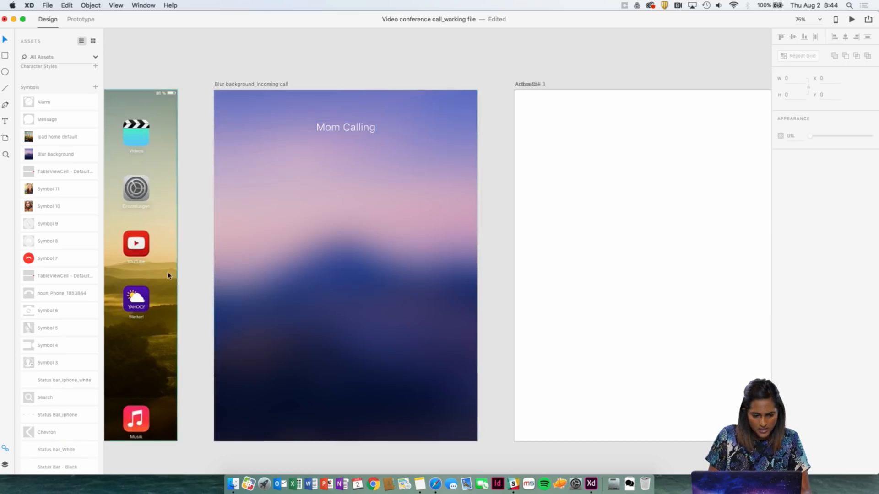
pyautogui.scroll(-5, 353, 229)
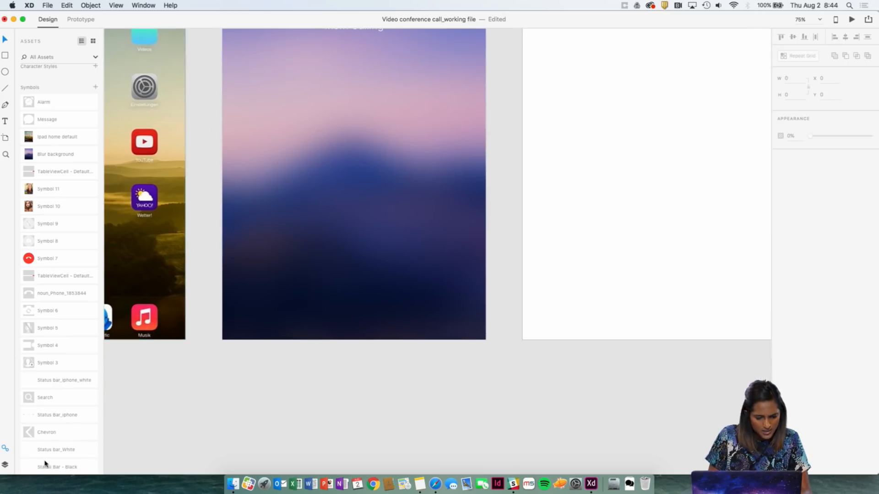
# Place the Status bar_White symbol along the upper edge of the blurred incoming call artboard, at X 12, Y 8.
pyautogui.moveTo(37, 452); pyautogui.dragTo(457, 78)
pyautogui.scroll(3, 457, 210)
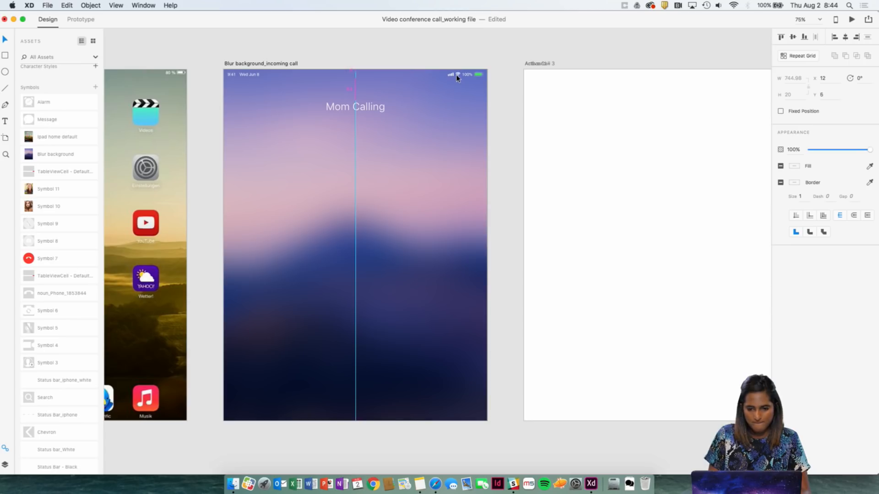
pyautogui.press('Down')
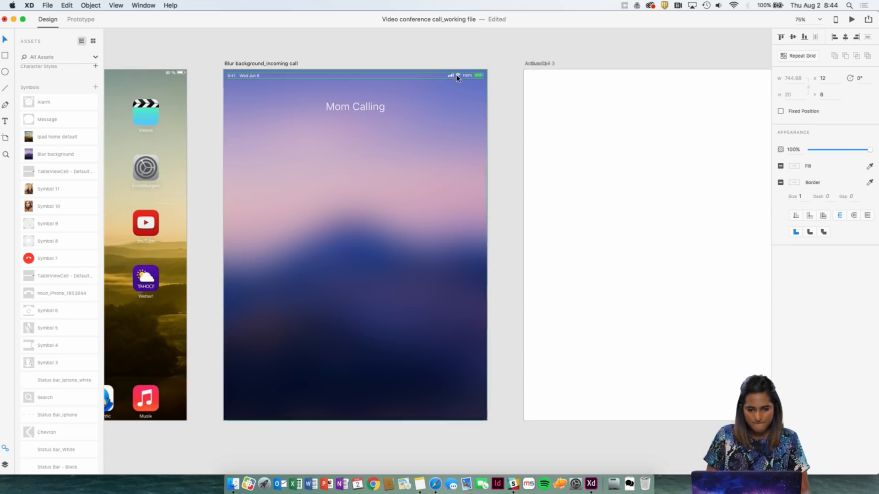
pyautogui.hscroll(10, 457, 77)
pyautogui.hscroll(1, 450, 82)
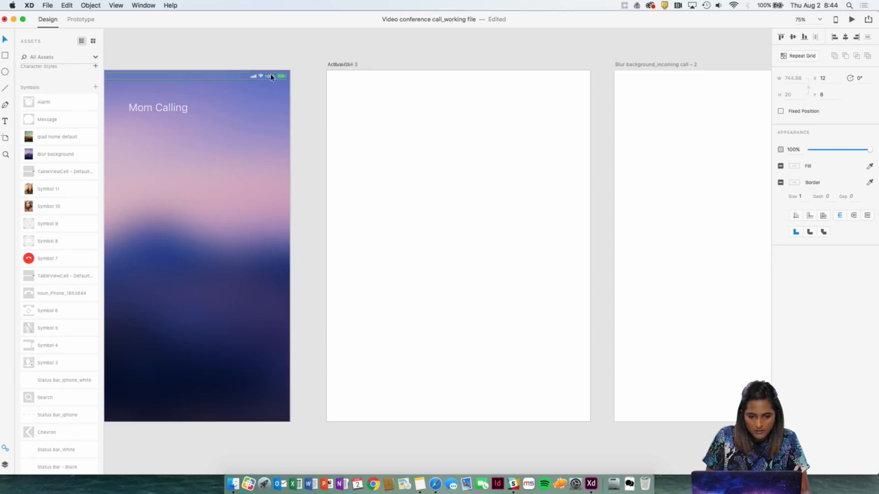
pyautogui.click(321, 60)
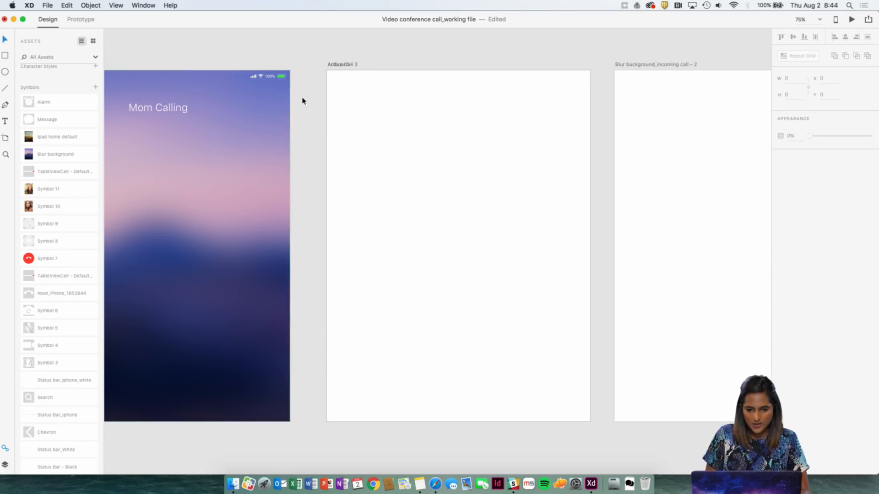
pyautogui.press('r')
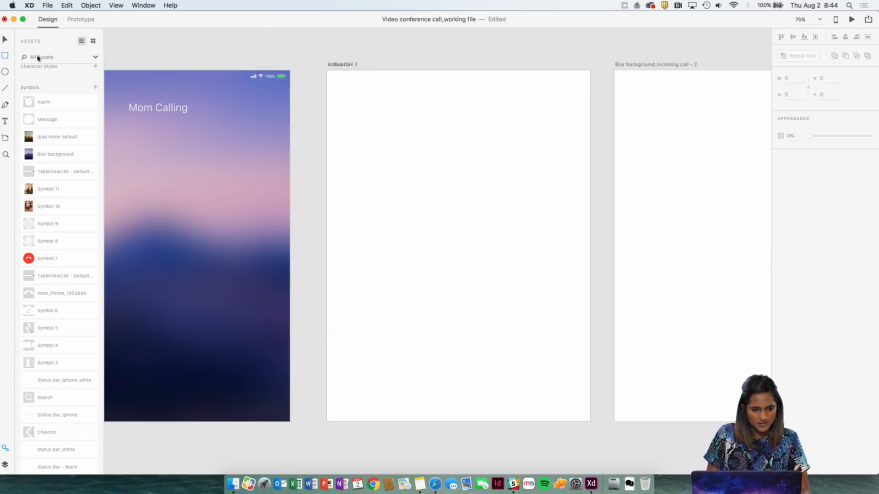
pyautogui.press('v')
pyautogui.moveTo(392, 103); pyautogui.dragTo(373, 115)
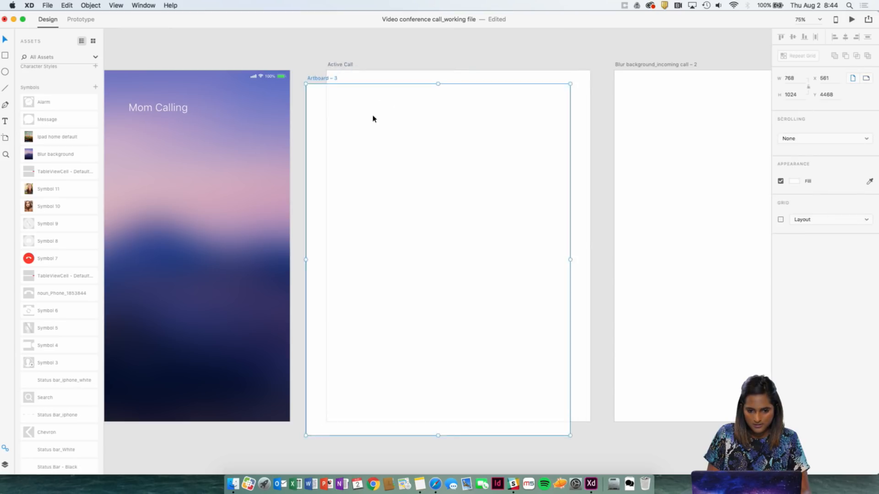
pyautogui.press('super+z')
pyautogui.hscroll(2, 410, 98)
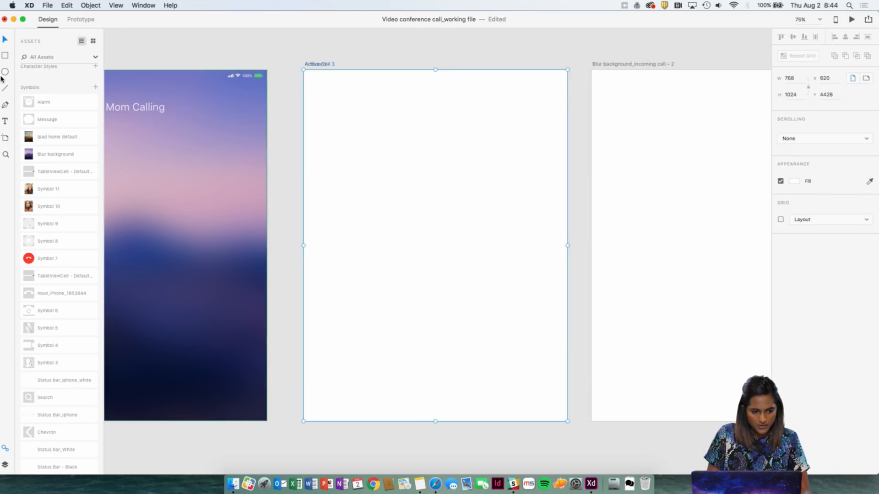
# Draw a borderless rectangle about 134 by 167 near the active call artboard's upper right corner and fill it with light grey, E3E3E3.
pyautogui.click(6, 56)
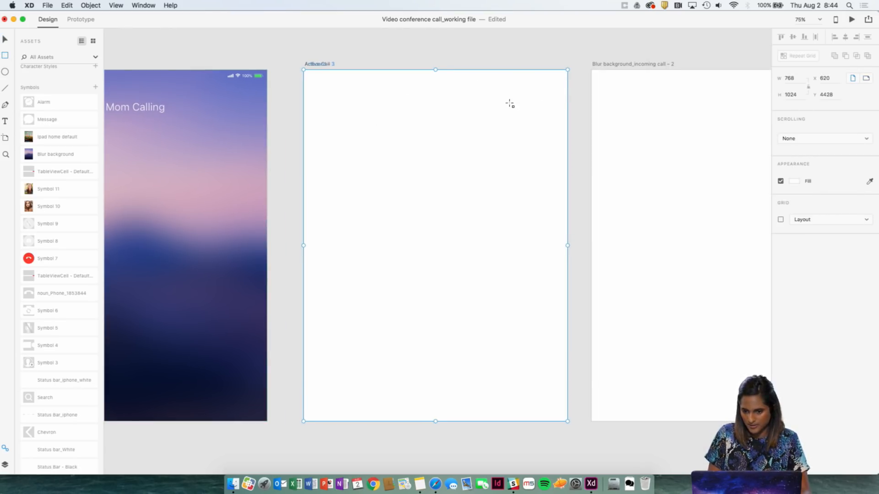
pyautogui.moveTo(509, 103)
pyautogui.mouseDown()
pyautogui.moveTo(531, 144)
pyautogui.moveTo(560, 165)
pyautogui.moveTo(556, 161)
pyautogui.mouseUp()
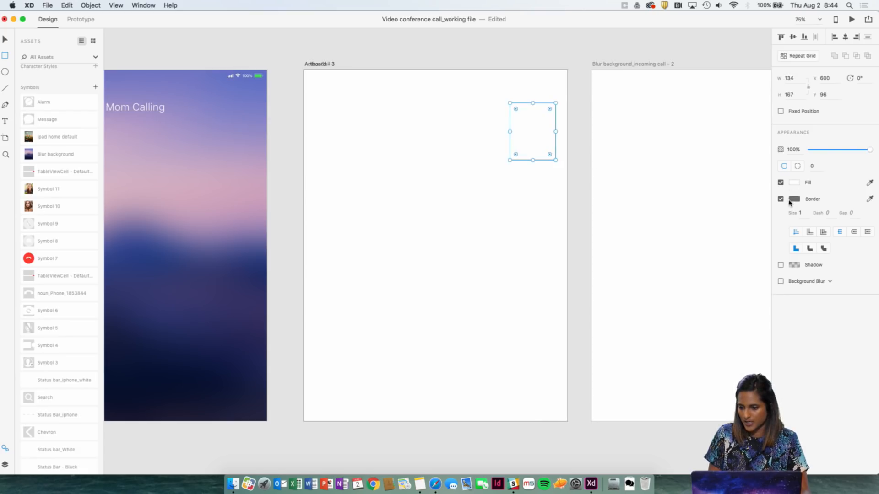
pyautogui.click(781, 199)
pyautogui.click(794, 182)
pyautogui.moveTo(728, 158); pyautogui.dragTo(684, 146)
pyautogui.click(4, 40)
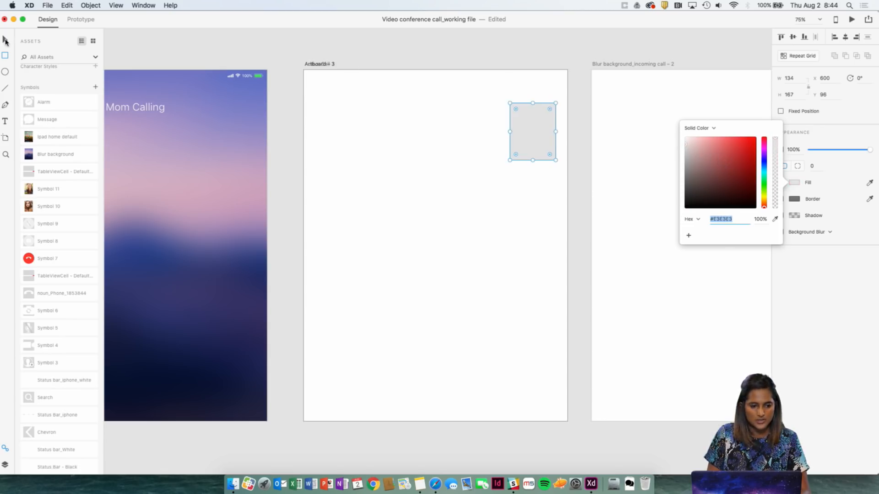
pyautogui.click(499, 46)
# Move the grey rectangle on the active call artboard to about X 584, Y 84.
pyautogui.click(541, 135)
pyautogui.moveTo(542, 136); pyautogui.dragTo(539, 133)
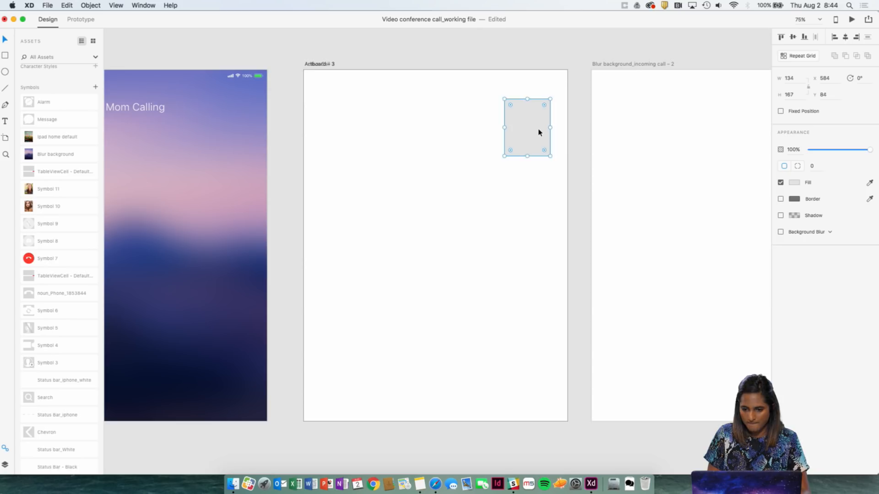
pyautogui.click(546, 44)
# Copy the grey rectangle to the same position on the "Blur background_incoming call – 2" artboard.
pyautogui.hscroll(10, 556, 71)
pyautogui.moveTo(523, 71); pyautogui.dragTo(511, 71)
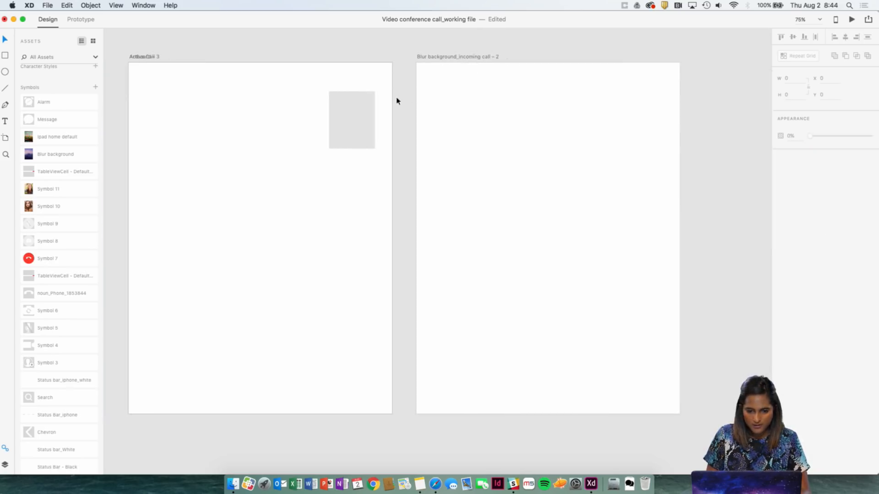
pyautogui.click(364, 112)
pyautogui.click(444, 58)
pyautogui.press('super+v')
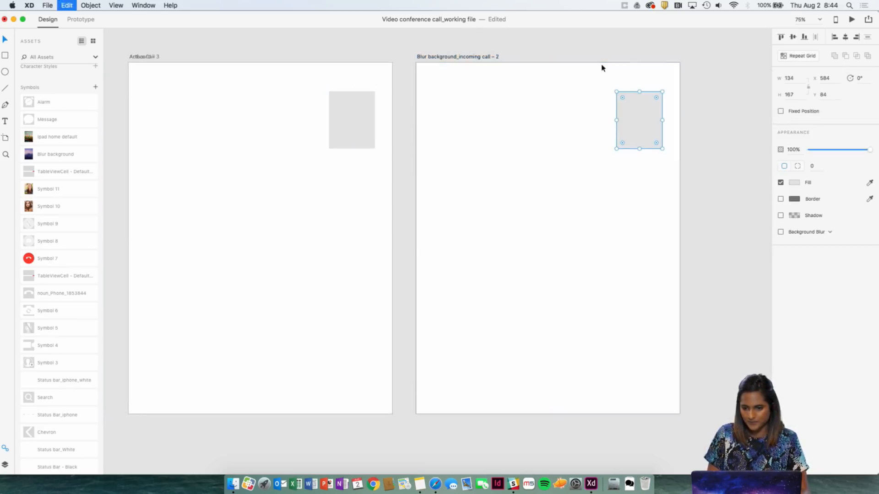
pyautogui.click(688, 102)
# Duplicate the "Blur background_incoming call – 2" artboard and delete the grey rectangle from the copy.
pyautogui.moveTo(604, 37); pyautogui.dragTo(461, 37)
pyautogui.click(331, 59)
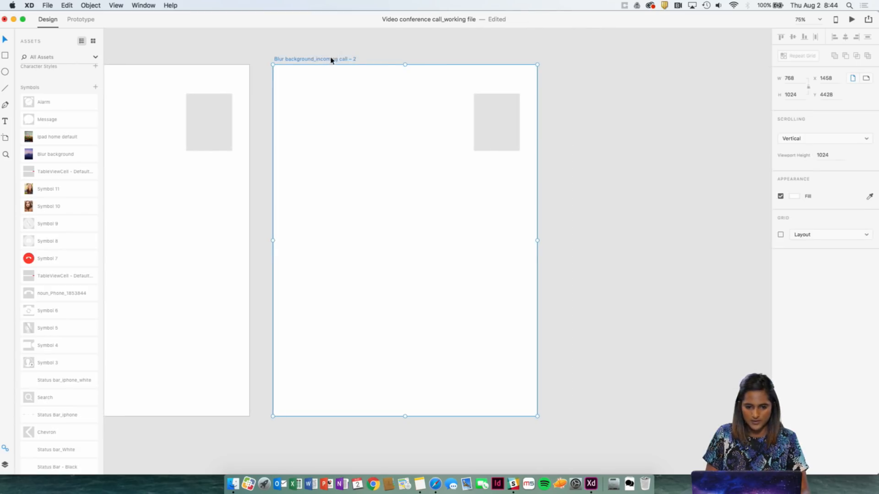
pyautogui.moveTo(586, 55); pyautogui.dragTo(398, 53)
pyautogui.press('super+d')
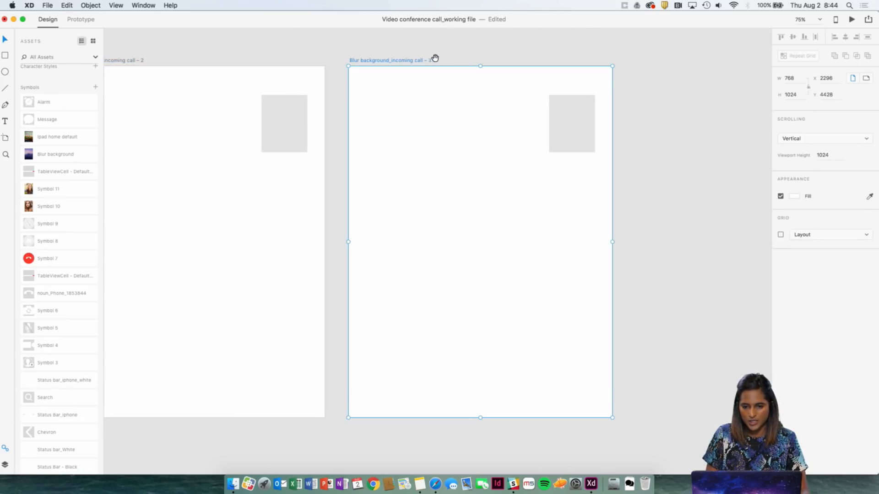
pyautogui.click(552, 122)
pyautogui.press('BackSpace')
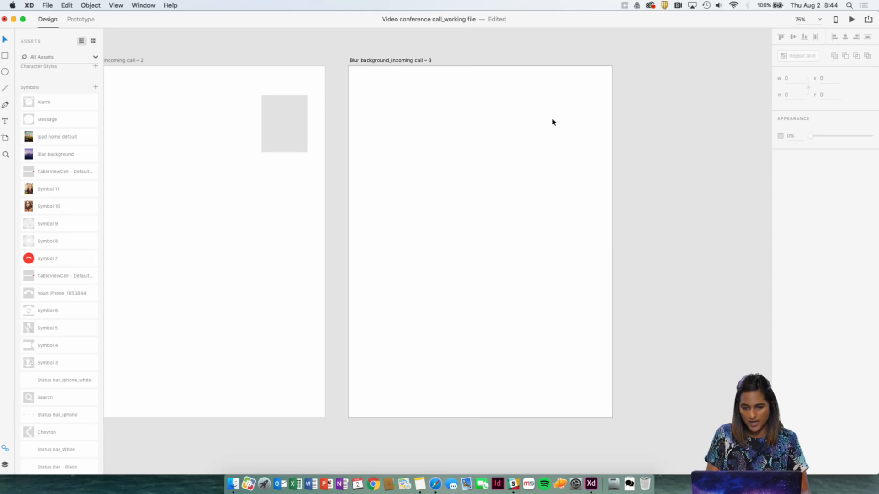
# Draw a borderless 768 by 512 rectangle covering the new artboard's lower half and fill it with light grey, F5F5F5.
pyautogui.click(553, 143)
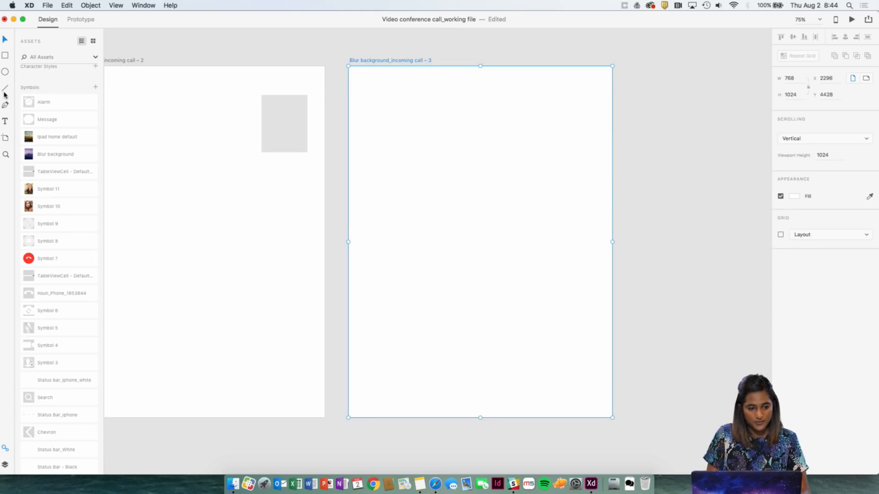
pyautogui.click(6, 57)
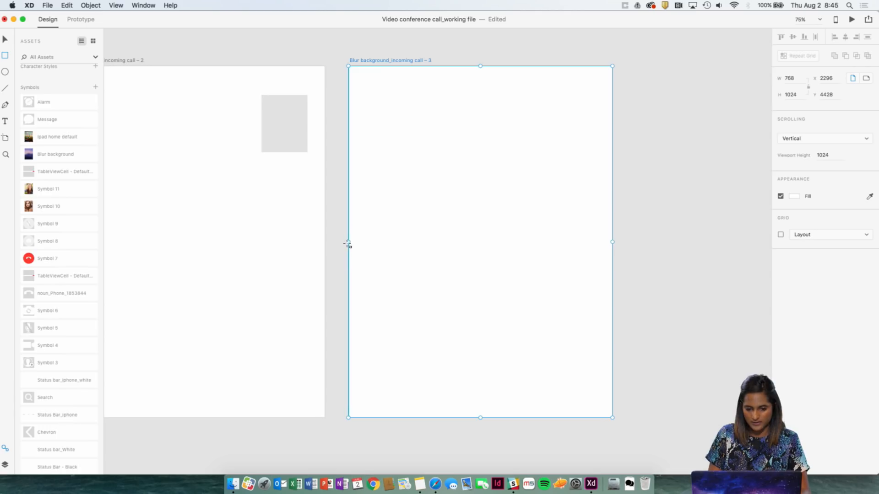
pyautogui.moveTo(349, 243)
pyautogui.mouseDown()
pyautogui.moveTo(361, 266)
pyautogui.moveTo(522, 405)
pyautogui.moveTo(612, 417)
pyautogui.mouseUp()
pyautogui.click(795, 183)
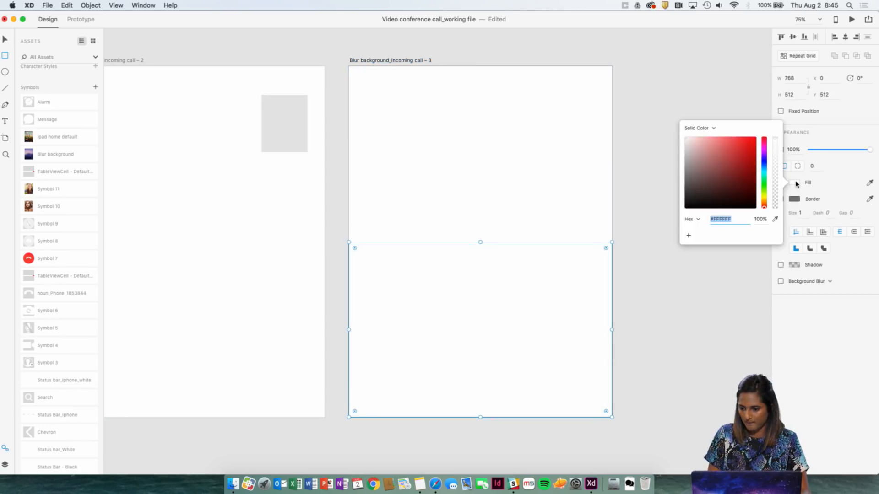
pyautogui.click(685, 141)
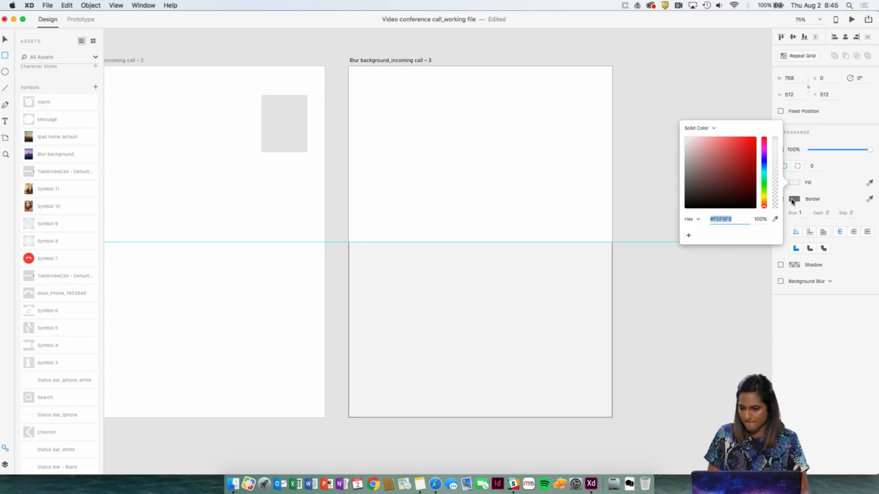
pyautogui.click(816, 207)
pyautogui.click(781, 199)
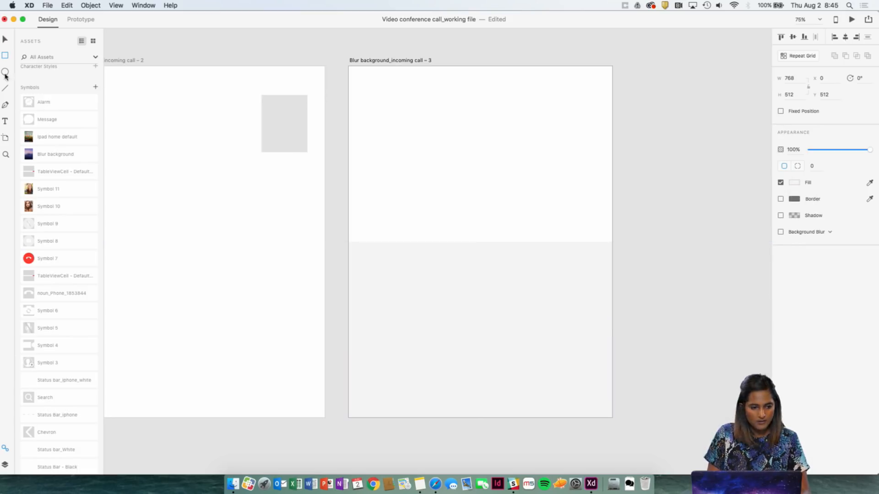
# Draw a 384 by 512 rectangle in the upper-left quarter of the "Blur background_incoming call – 3" artboard and fill it with F5F5F5.
pyautogui.moveTo(349, 67); pyautogui.dragTo(483, 243)
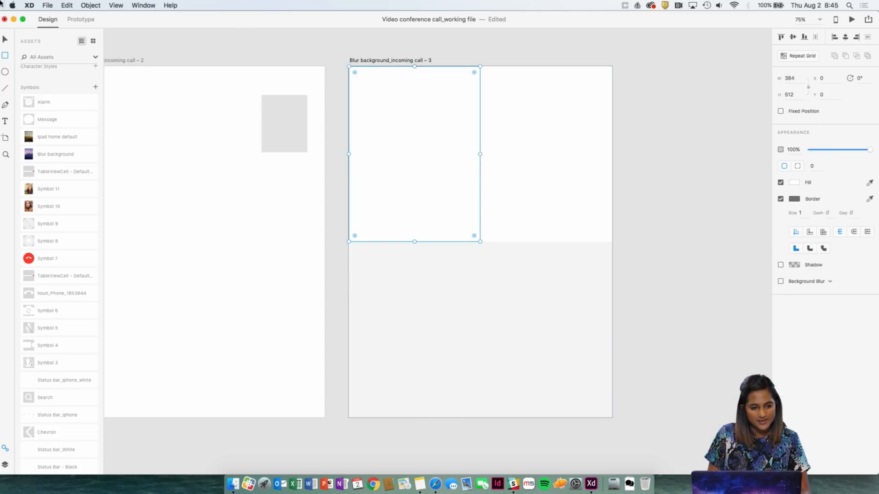
pyautogui.click(801, 182)
pyautogui.moveTo(708, 147); pyautogui.dragTo(685, 141)
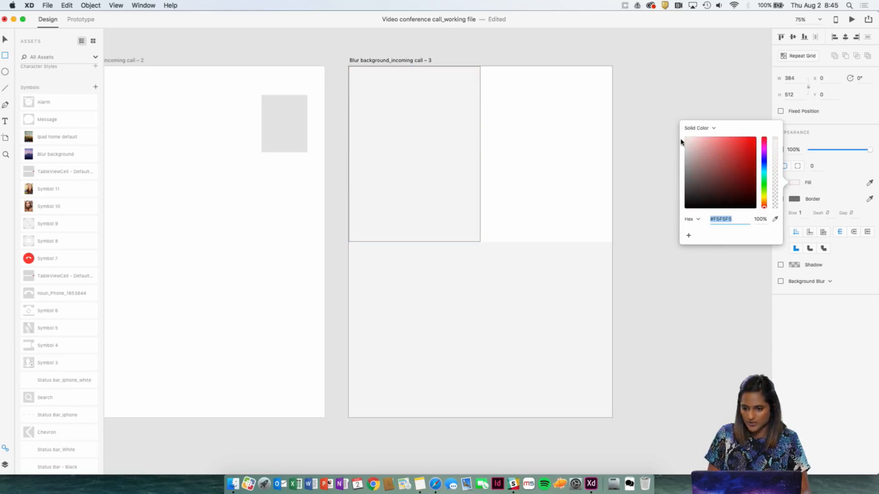
pyautogui.click(845, 195)
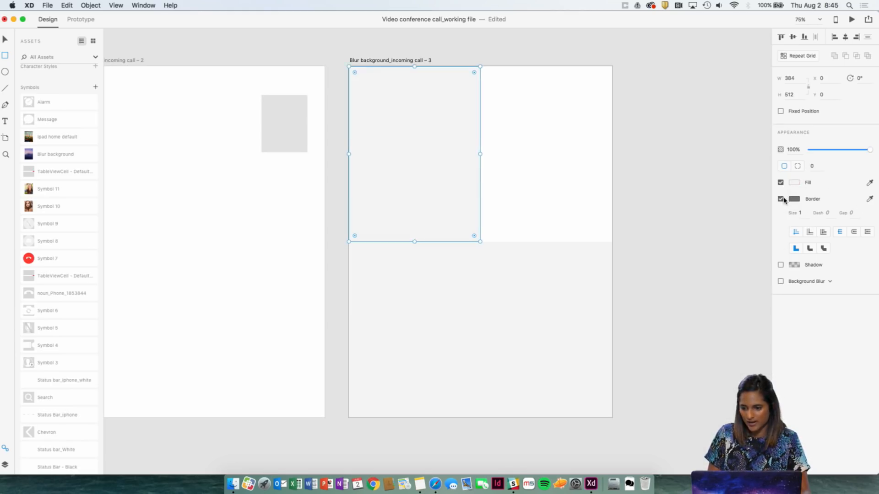
# Duplicate the new rectangle into the artboard's upper-right quarter at X 384, Y 0, and remove the borders from both rectangles.
pyautogui.press('v')
pyautogui.moveTo(475, 135); pyautogui.dragTo(588, 137)
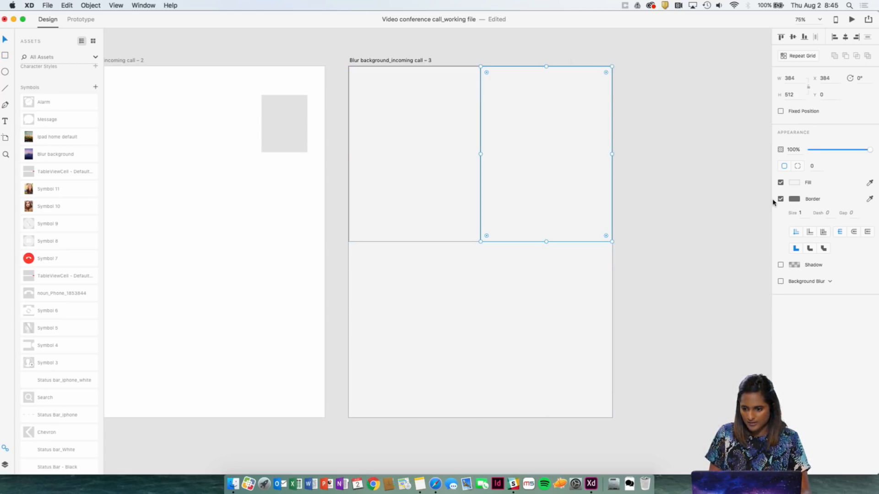
pyautogui.click(640, 158)
pyautogui.click(429, 133)
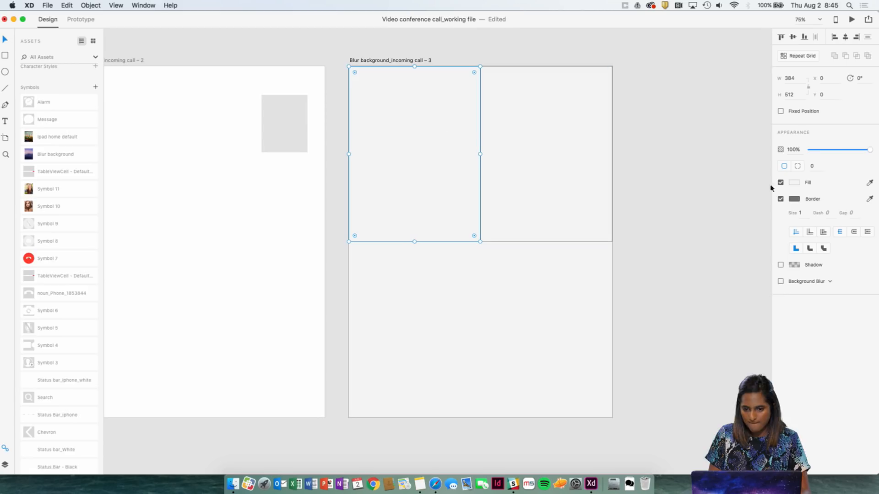
pyautogui.click(780, 199)
pyautogui.click(620, 165)
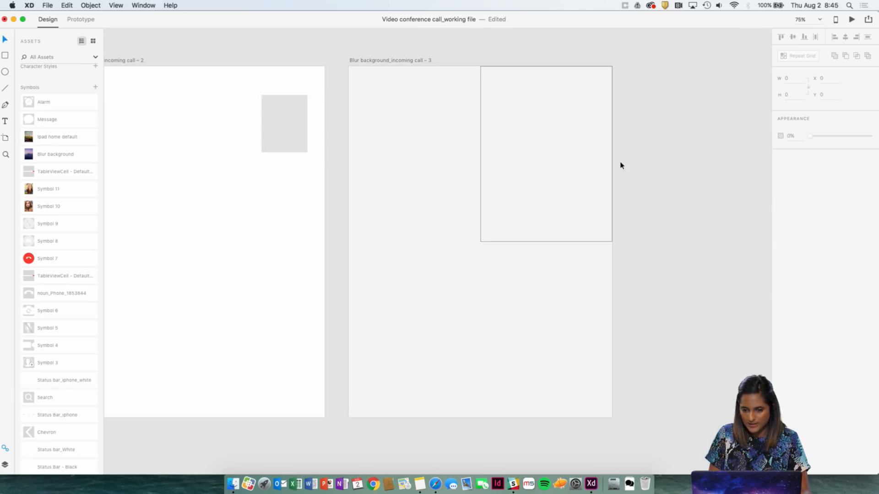
pyautogui.click(611, 167)
pyautogui.click(780, 200)
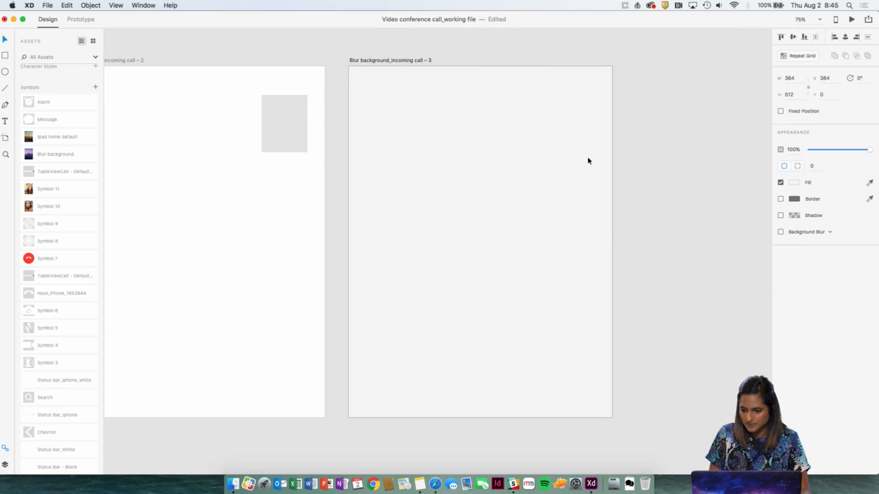
# Fill the upper-right rectangle with grey E2E2E2 and the upper-left rectangle with a darker grey.
pyautogui.click(586, 159)
pyautogui.click(793, 183)
pyautogui.click(690, 144)
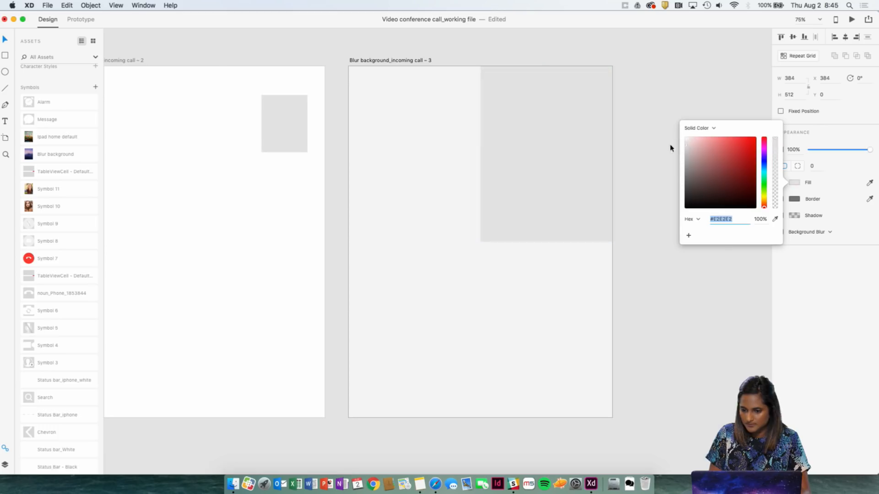
pyautogui.click(452, 145)
pyautogui.click(793, 183)
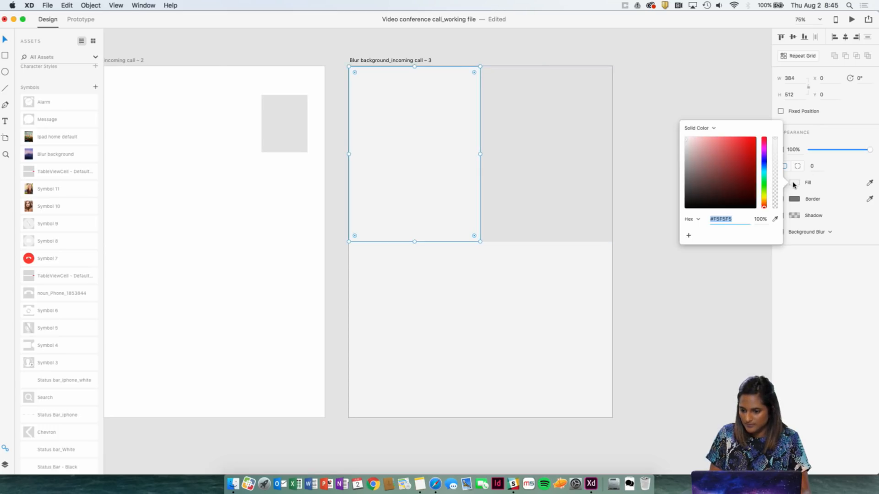
pyautogui.click(694, 156)
pyautogui.click(626, 118)
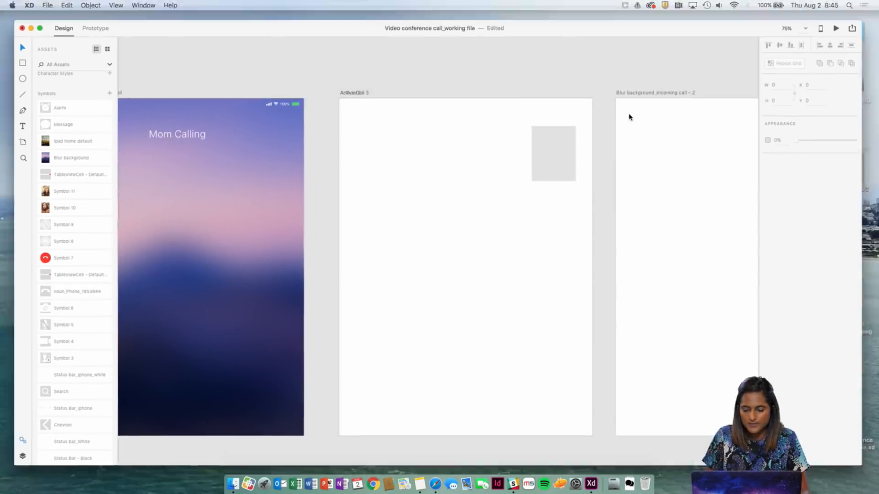
# Switch to Finder, preview Random_1.jpg in the Images folder, and place it on the active call artboard in Adobe XD.
pyautogui.hotkey('ctrl', 'Up')
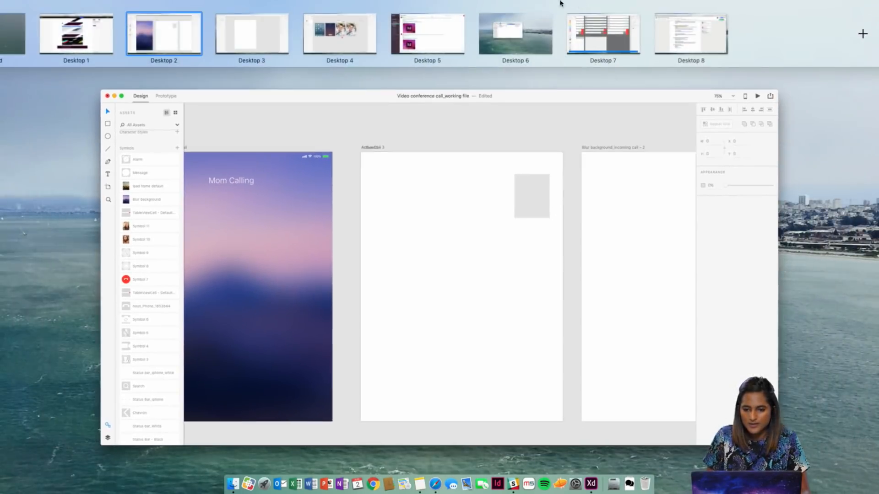
pyautogui.click(513, 33)
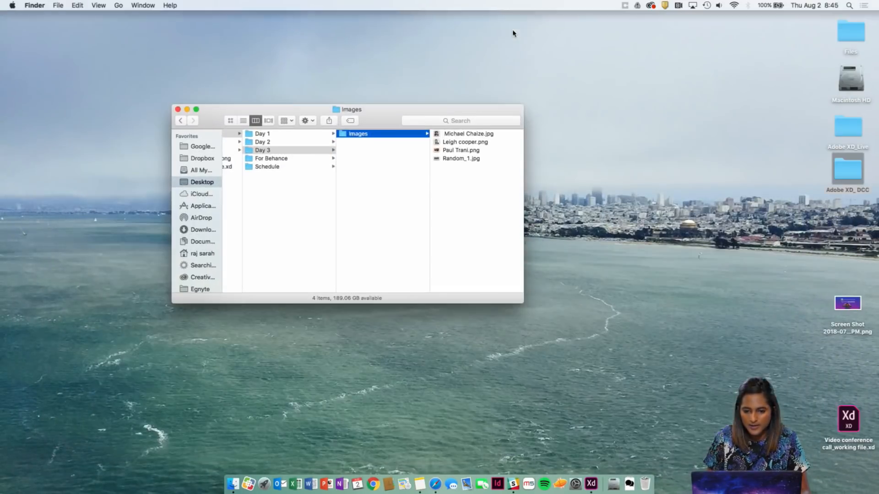
pyautogui.click(463, 157)
pyautogui.press('space')
pyautogui.press('space')
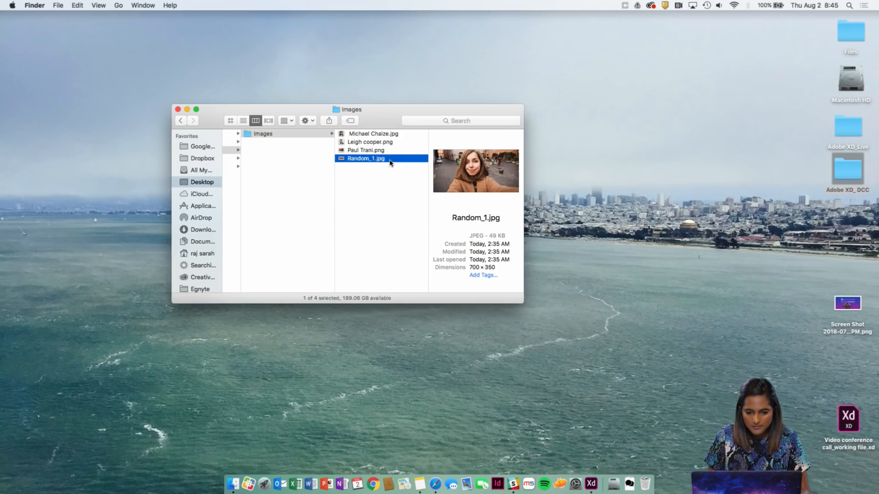
pyautogui.moveTo(382, 163); pyautogui.dragTo(445, 241)
pyautogui.hotkey('ctrl', 'Left')
pyautogui.hotkey('ctrl', 'Left')
pyautogui.hotkey('ctrl', 'Left')
pyautogui.hotkey('ctrl', 'Left')
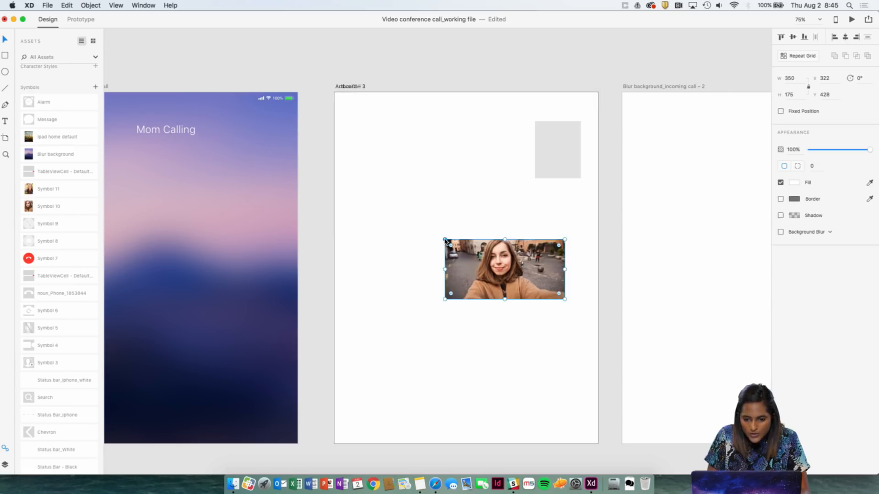
# Enlarge the placed photo proportionally from its centre to about 1118 by 559.
pyautogui.hscroll(5, 408, 175)
pyautogui.scroll(-2, 408, 174)
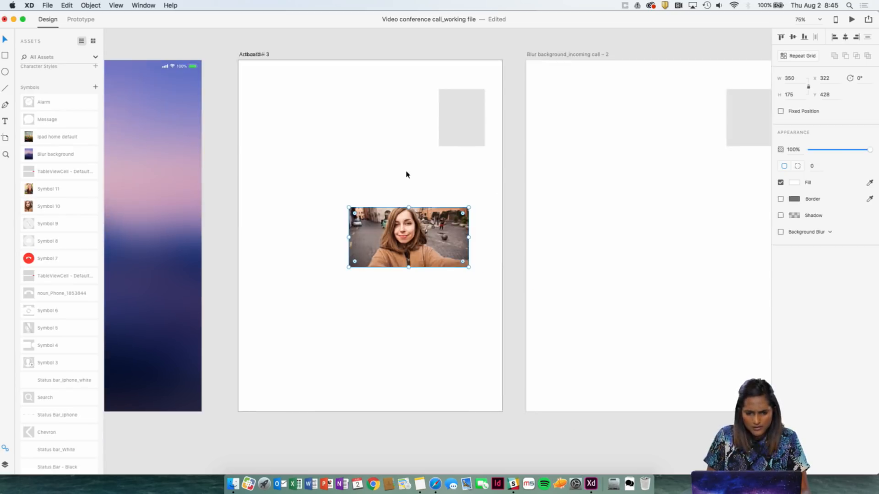
pyautogui.press('alt')
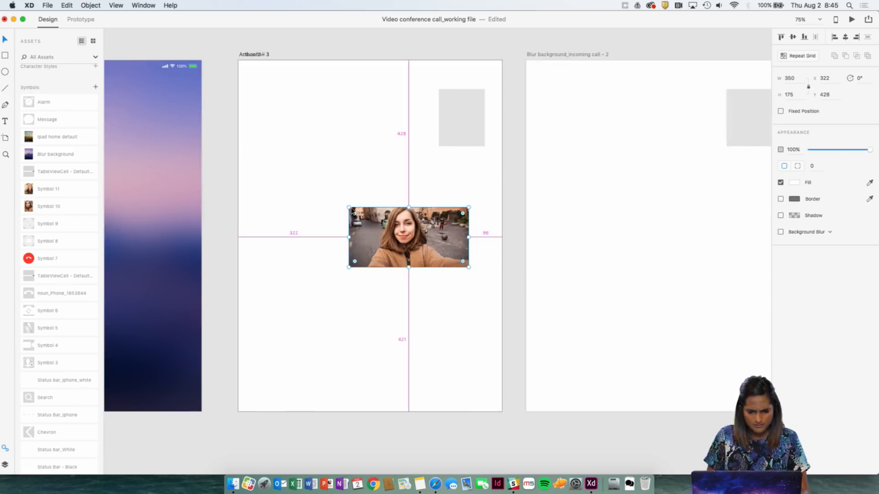
pyautogui.moveTo(349, 207); pyautogui.dragTo(307, 186)
pyautogui.click(381, 87)
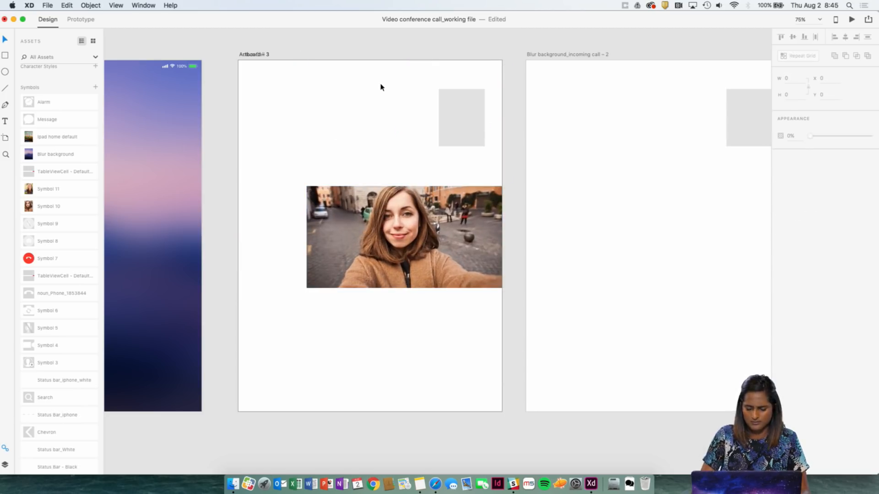
pyautogui.click(315, 194)
pyautogui.press('alt')
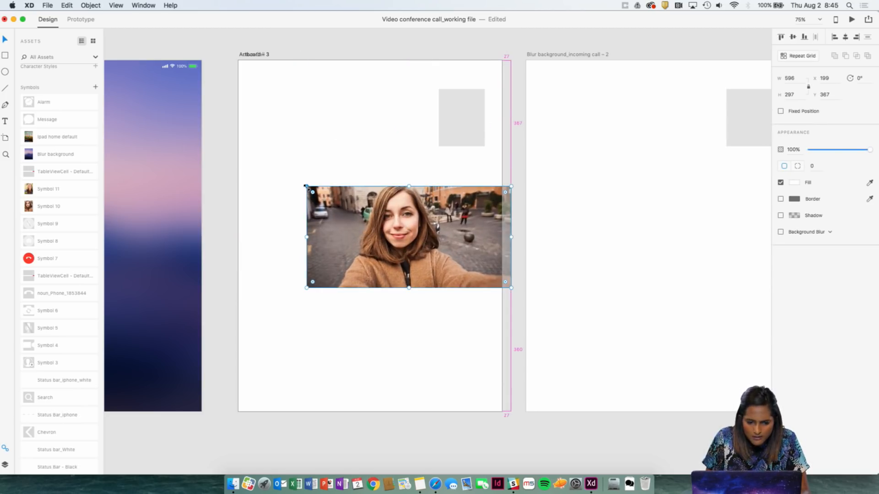
pyautogui.moveTo(306, 186); pyautogui.dragTo(217, 141)
pyautogui.click(347, 130)
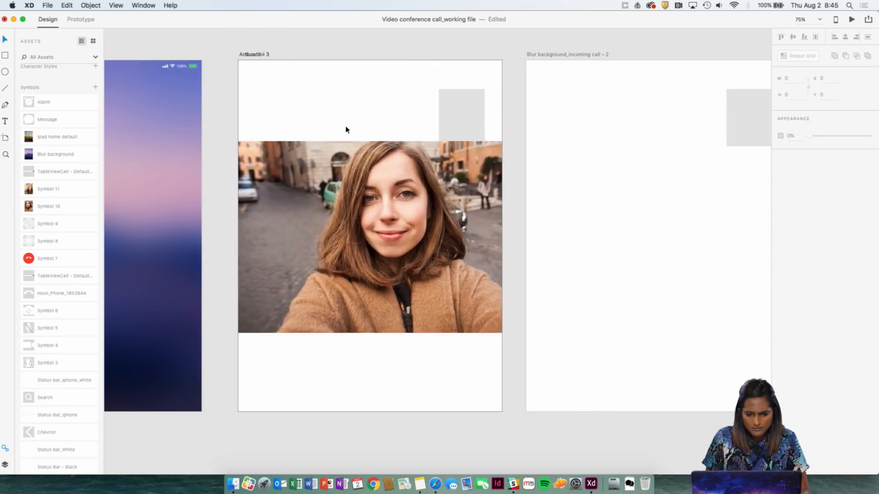
# Enlarge the photo to about 2222 by 1111 and position it at about X -563, Y -13 to cover the artboard.
pyautogui.click(337, 171)
pyautogui.moveTo(336, 171); pyautogui.dragTo(325, 114)
pyautogui.press('alt')
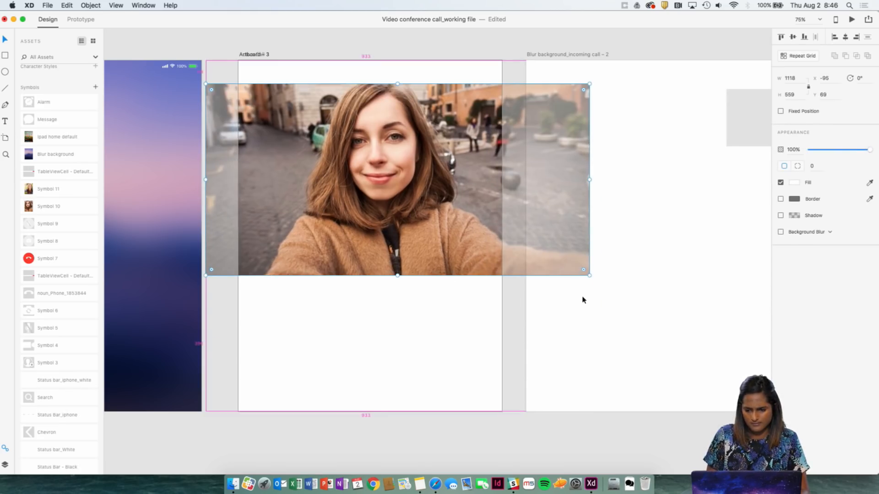
pyautogui.moveTo(590, 275); pyautogui.dragTo(779, 430)
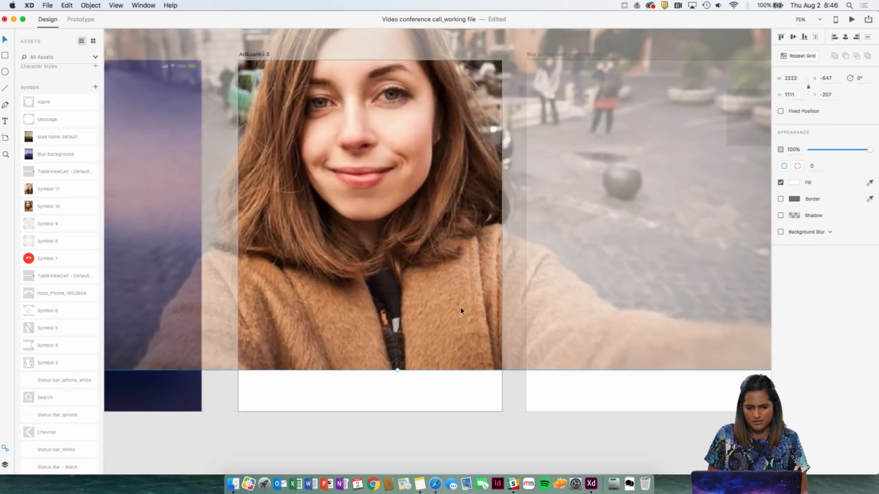
pyautogui.moveTo(395, 272); pyautogui.dragTo(423, 338)
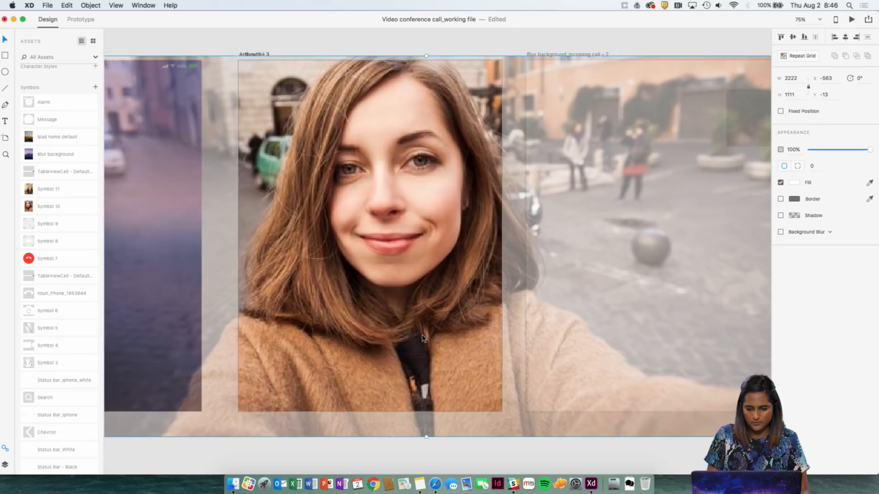
# Scale the photo down slightly from its centre to about 2204 by 1103, still covering the whole artboard.
pyautogui.press('super+minus')
pyautogui.click(449, 431)
pyautogui.click(438, 262)
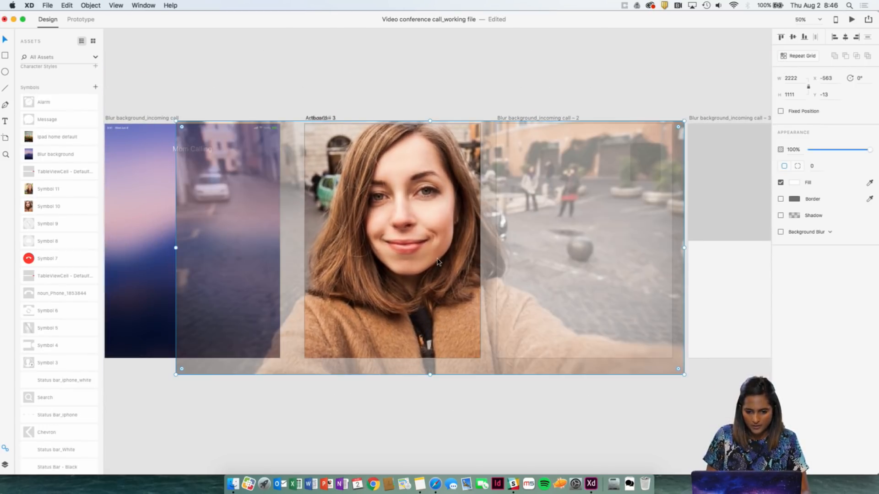
pyautogui.press('alt')
pyautogui.moveTo(684, 121); pyautogui.dragTo(682, 122)
pyautogui.click(442, 98)
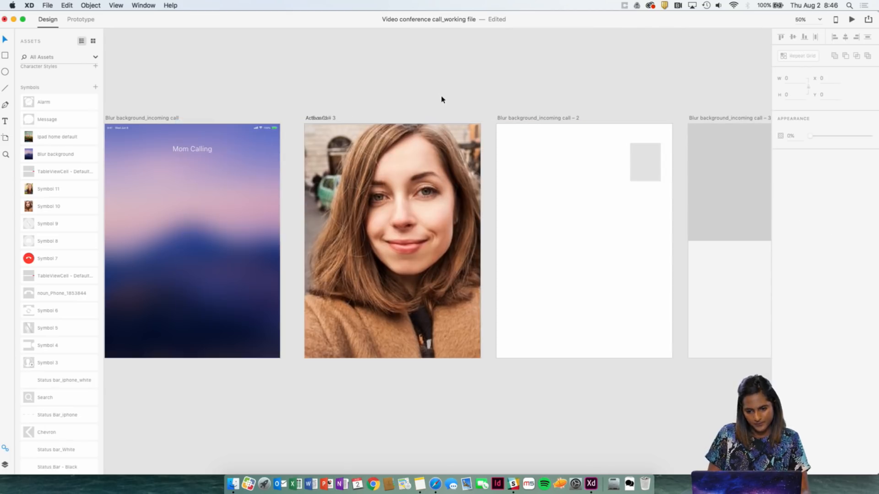
# Send the photo to the back of the active call artboard, behind the grey placeholder rectangle.
pyautogui.click(437, 147)
pyautogui.rightClick(429, 174)
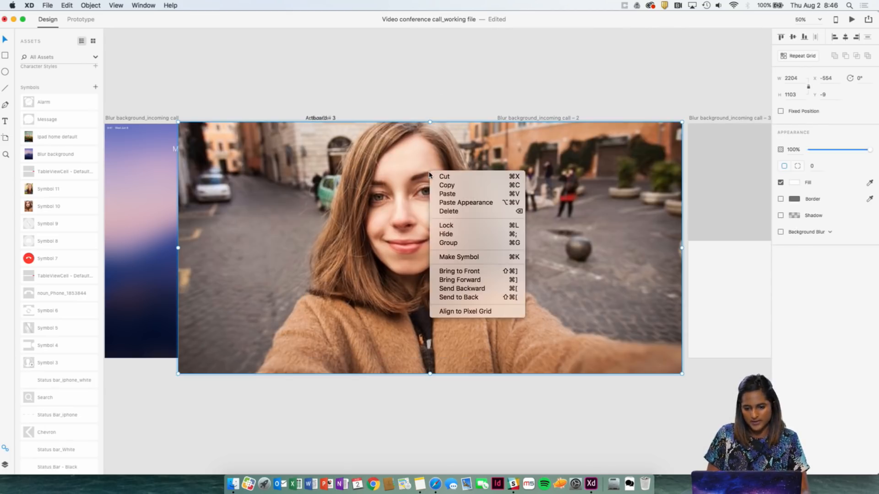
pyautogui.click(447, 93)
pyautogui.click(444, 312)
pyautogui.rightClick(443, 312)
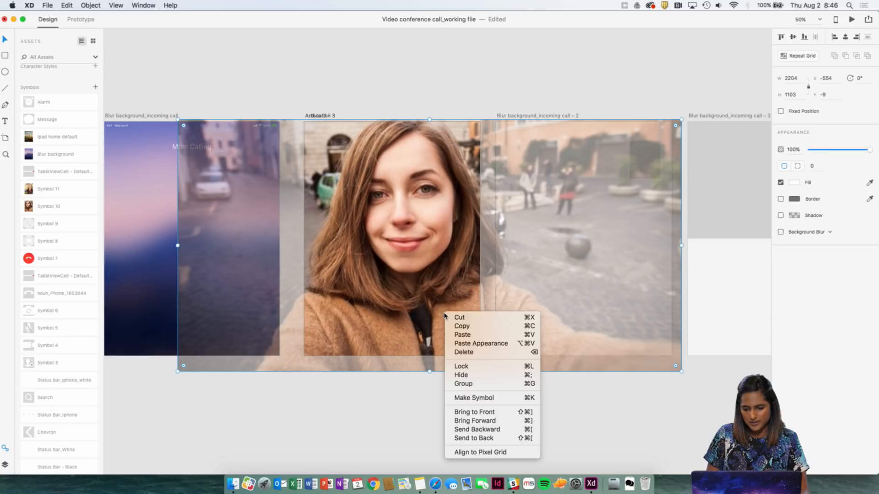
pyautogui.click(483, 438)
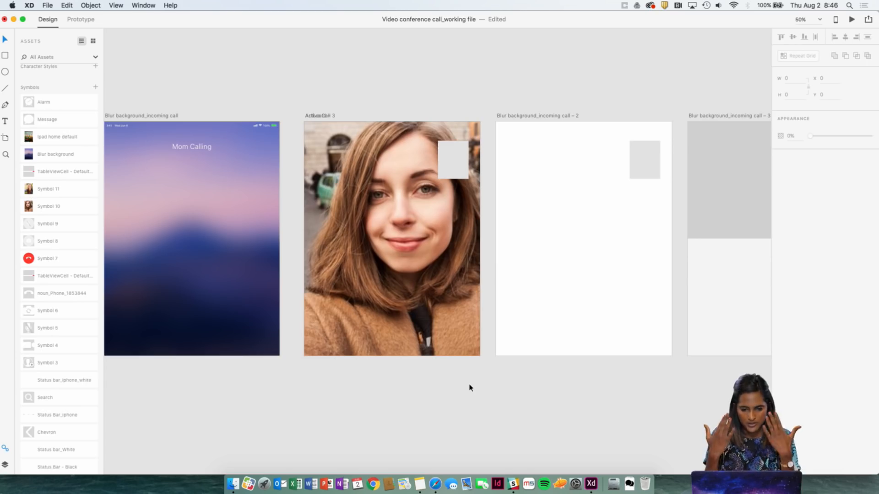
# Round all corners of the grey placeholder rectangle over the photo to a radius of 4.
pyautogui.click(453, 159)
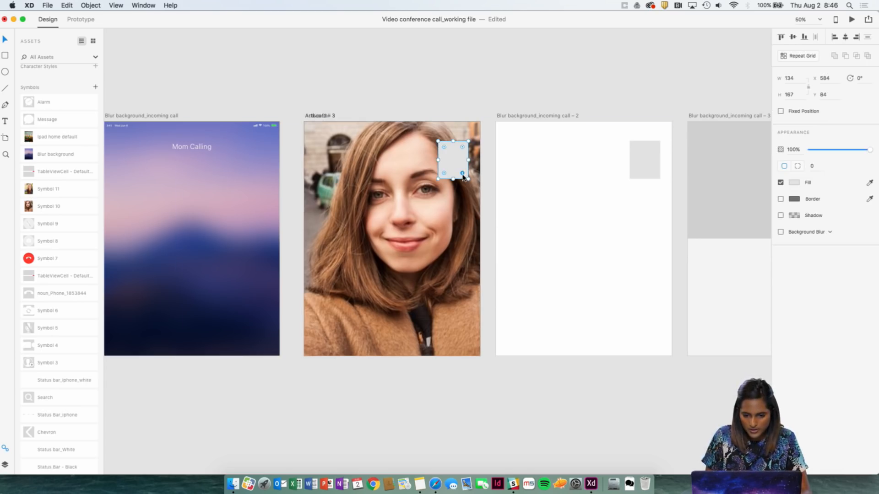
pyautogui.press('super+1')
pyautogui.press('super+2')
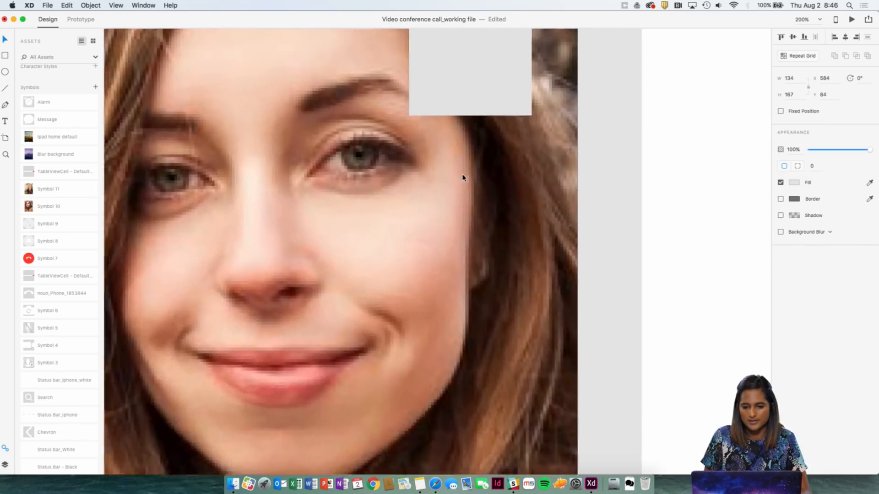
pyautogui.scroll(5, 463, 177)
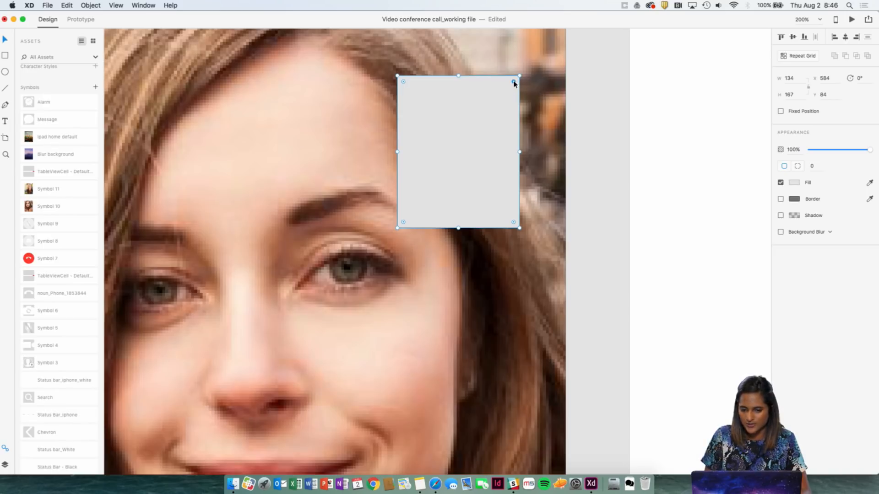
pyautogui.press('super+equal')
pyautogui.scroll(5, 505, 137)
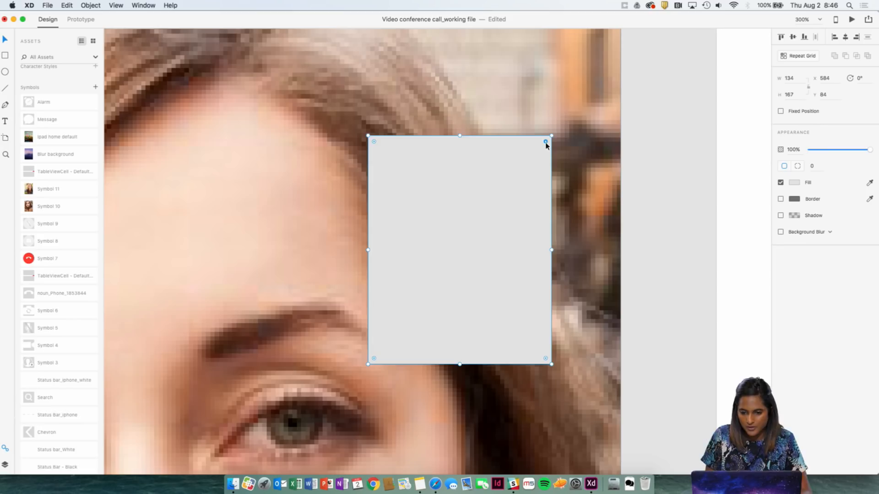
pyautogui.moveTo(545, 142); pyautogui.dragTo(548, 141)
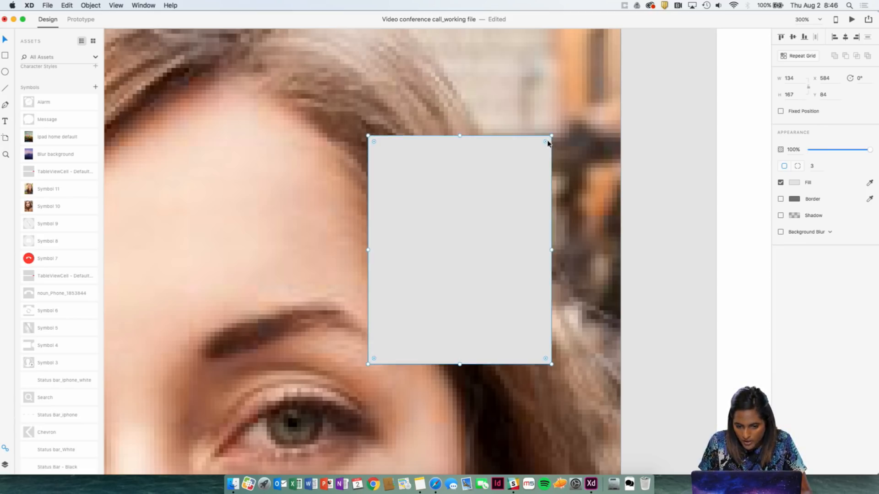
pyautogui.press('Delete')
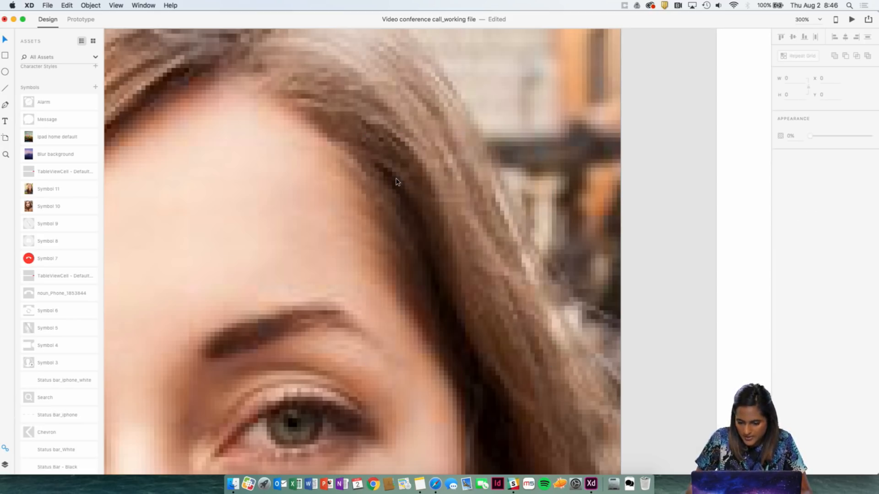
pyautogui.press('super+z')
pyautogui.press('super+equal')
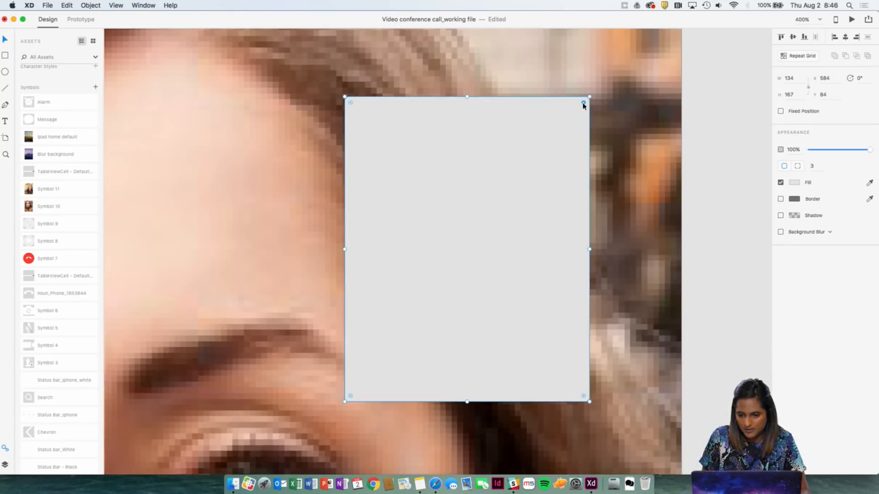
pyautogui.moveTo(584, 106); pyautogui.dragTo(582, 106)
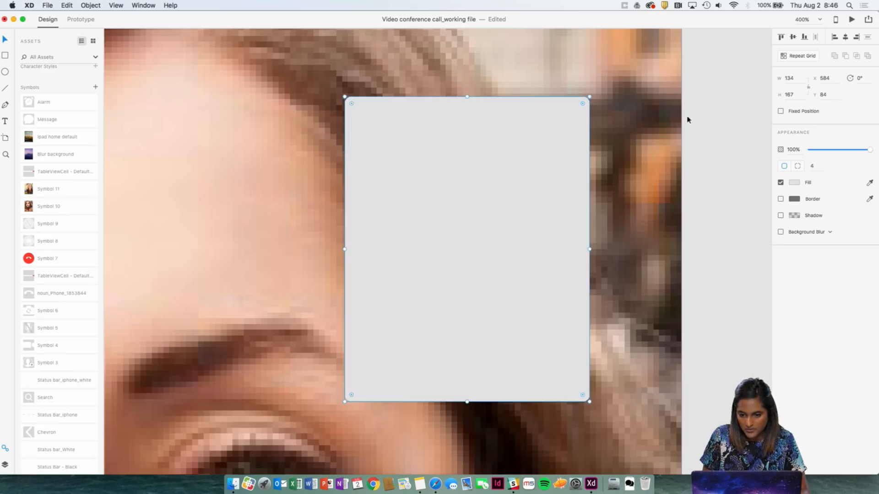
# Delete the grey placeholder rectangle from the Blur background_incoming call – 2 artboard.
pyautogui.click(711, 126)
pyautogui.press('super+0')
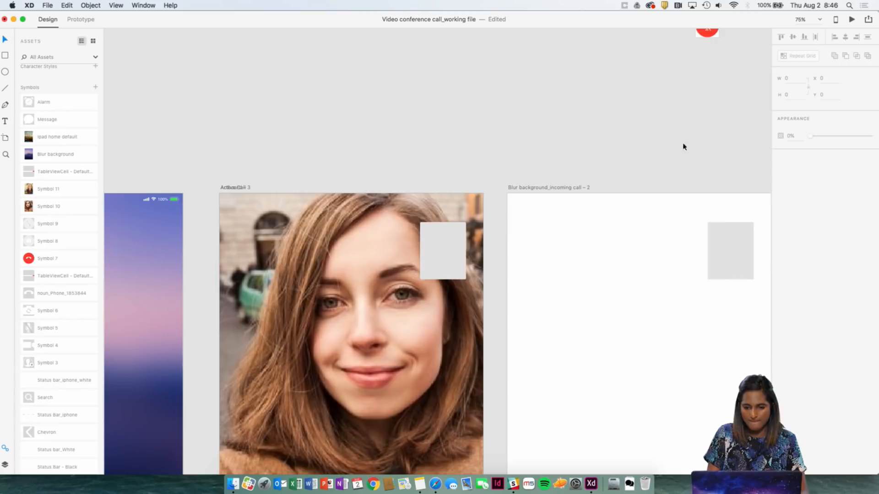
pyautogui.moveTo(557, 173); pyautogui.dragTo(526, 151)
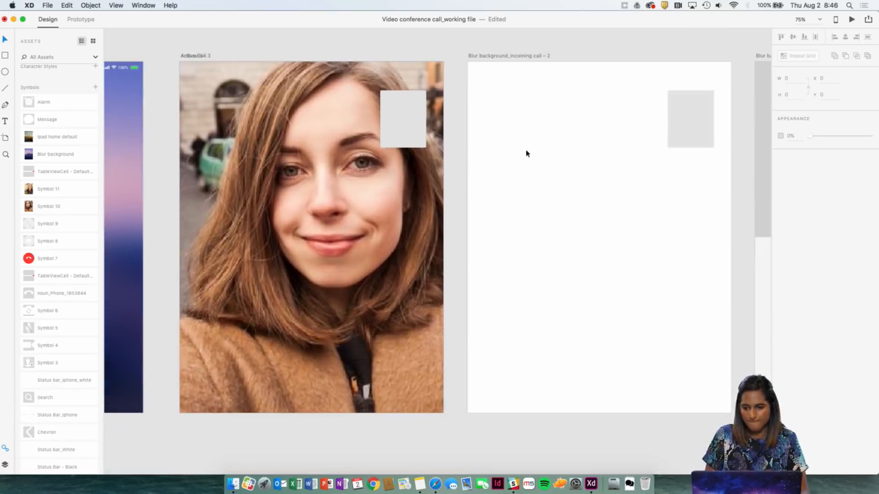
pyautogui.click(677, 127)
pyautogui.press('Delete')
# Copy the rounded grey placeholder from the photo artboard and paste it onto the Blur background_incoming call – 2 artboard.
pyautogui.click(417, 121)
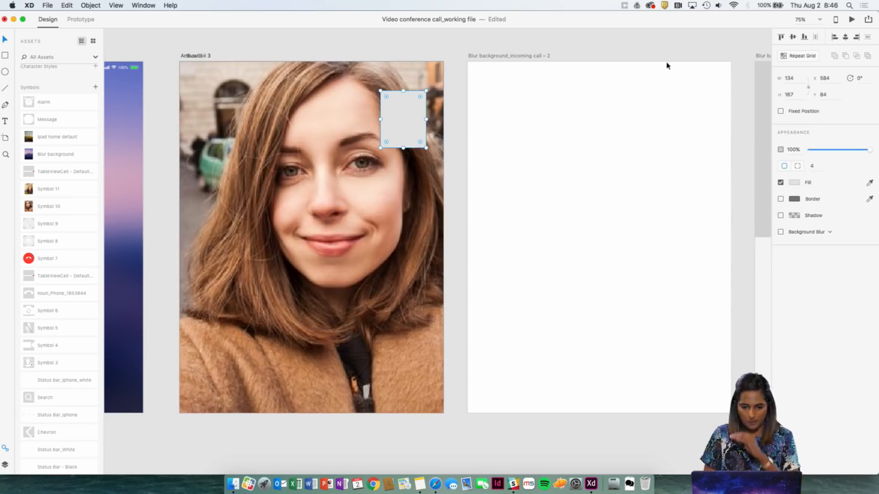
pyautogui.click(479, 112)
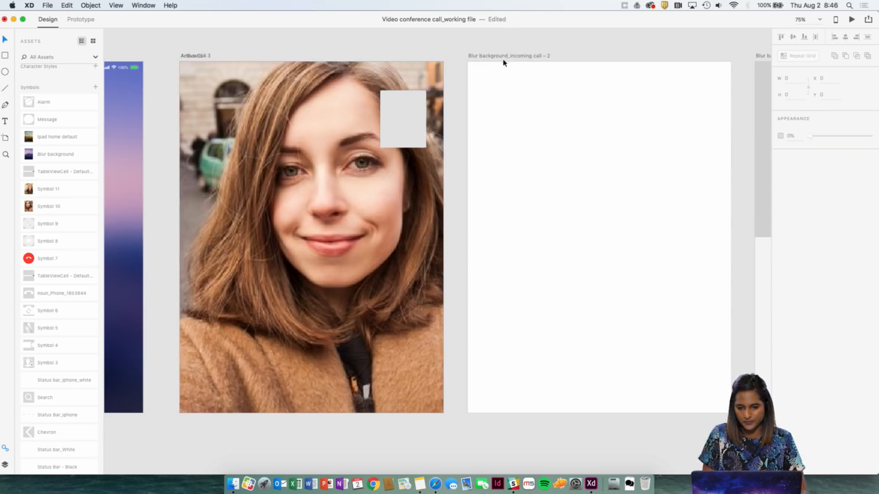
pyautogui.moveTo(504, 58); pyautogui.dragTo(446, 62)
pyautogui.click(446, 62)
pyautogui.press('super+v')
pyautogui.click(507, 60)
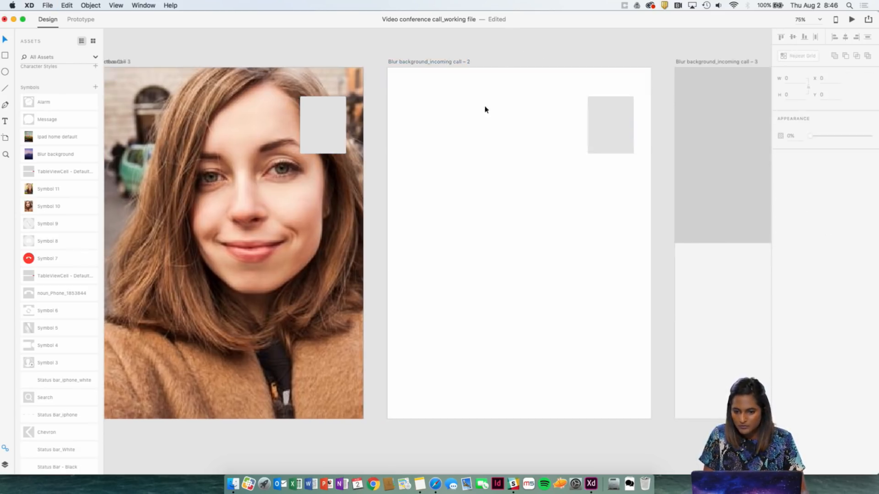
# Open the Creative Cloud Libraries and enlarge the library window to show more of its graphics.
pyautogui.hscroll(-1, 502, 124)
pyautogui.scroll(-1, 503, 125)
pyautogui.hotkey('ctrl', 'Up')
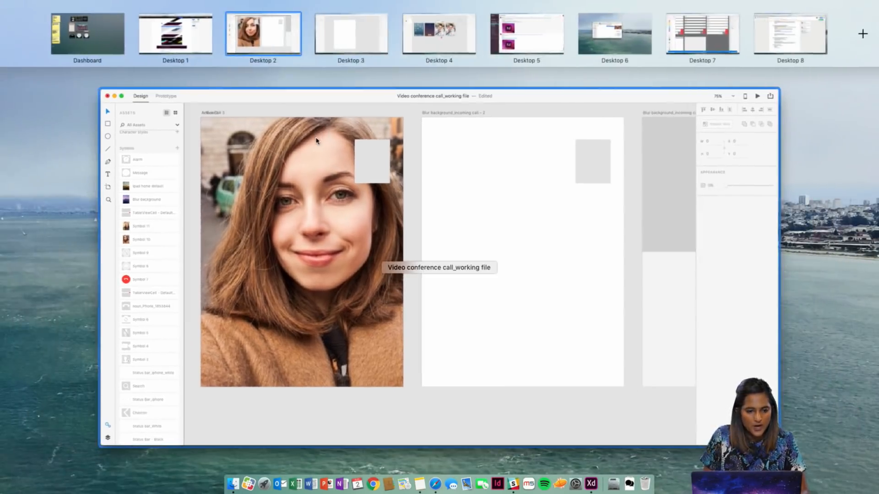
pyautogui.click(316, 154)
pyautogui.click(54, 5)
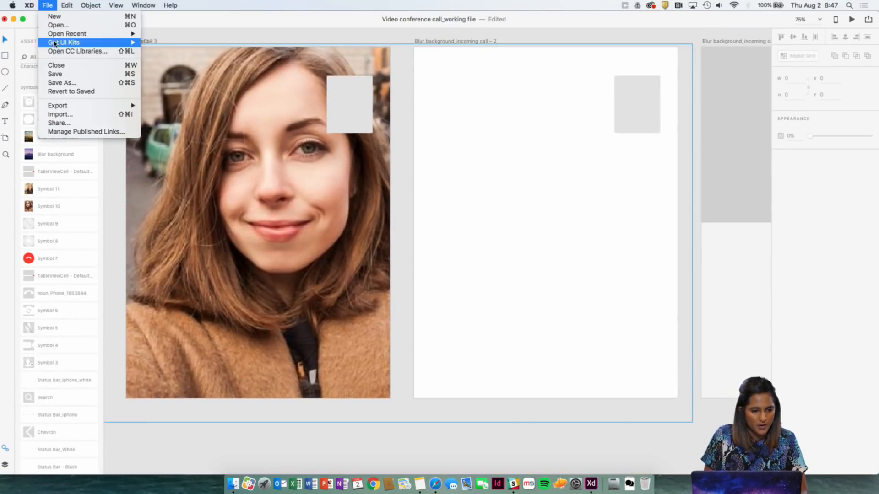
pyautogui.click(59, 54)
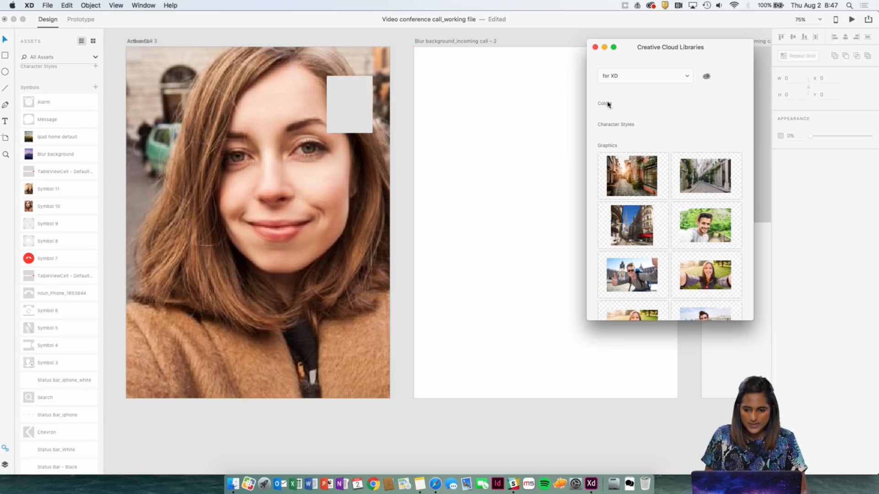
pyautogui.scroll(-5, 675, 194)
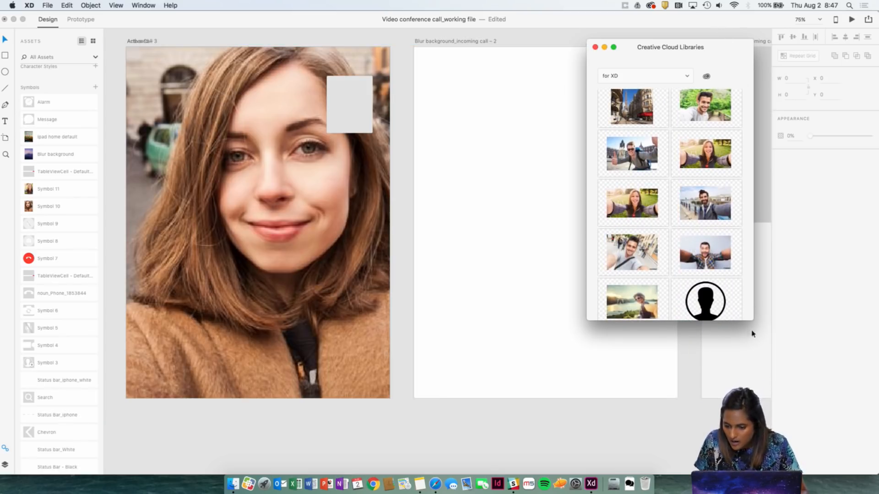
pyautogui.moveTo(765, 352); pyautogui.dragTo(769, 363)
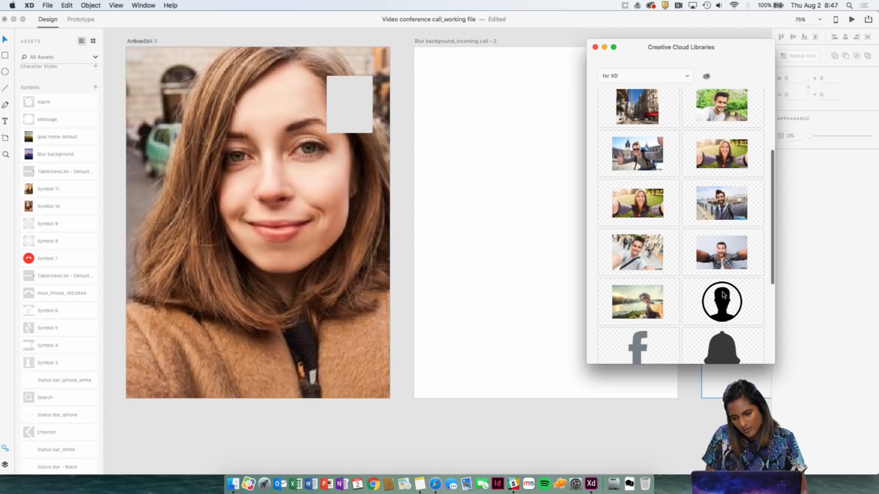
# Fill the rounded placeholder on the active call artboard with the library photo of the bearded man at the waterfront, and deselect it.
pyautogui.scroll(-8, 723, 295)
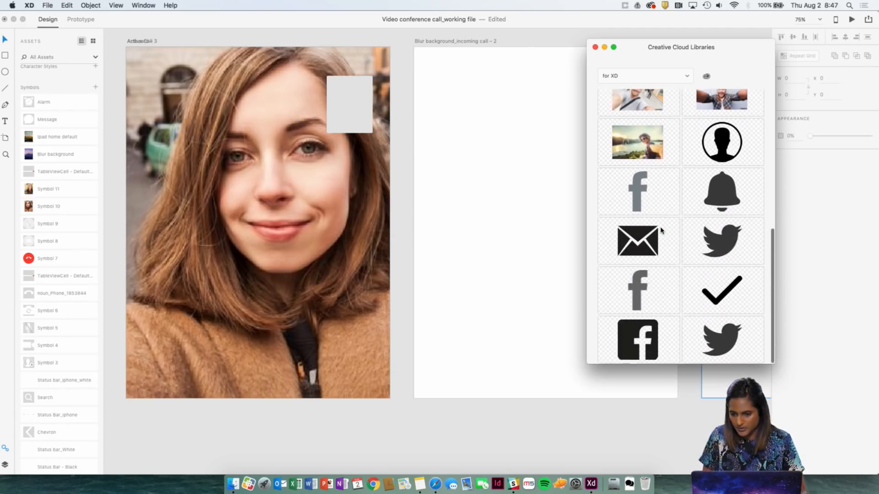
pyautogui.click(661, 231)
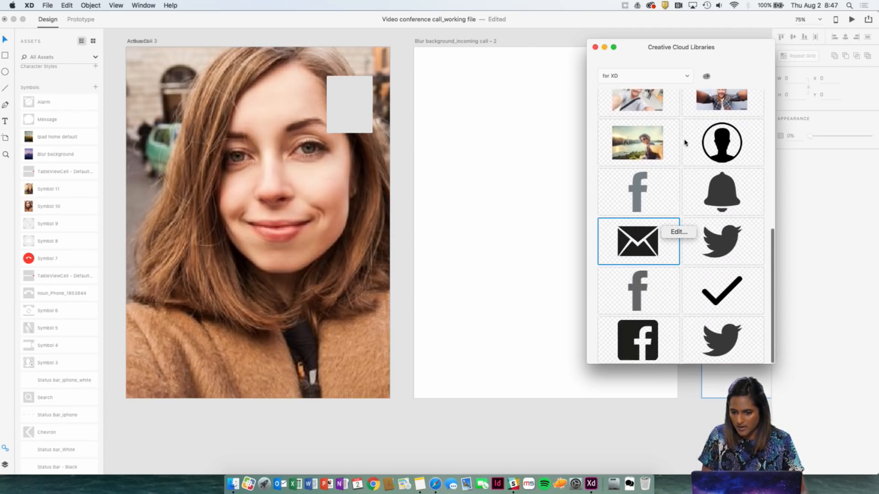
pyautogui.scroll(8, 767, 137)
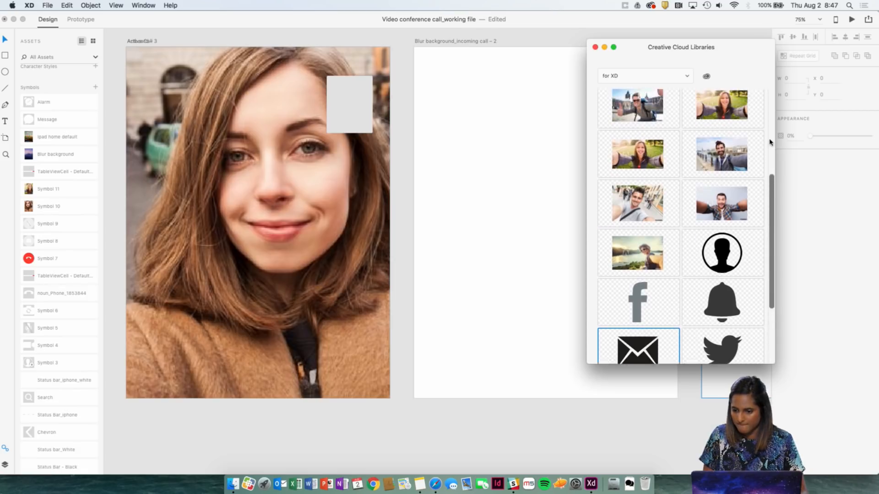
pyautogui.scroll(2, 722, 257)
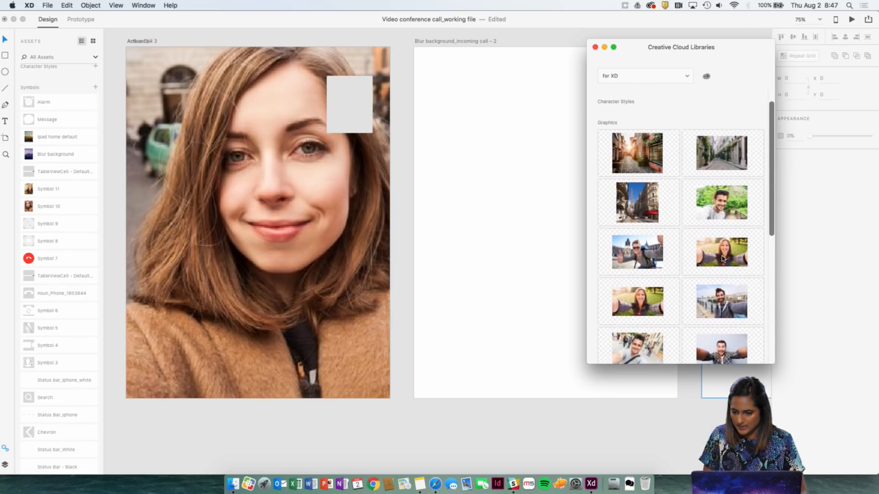
pyautogui.moveTo(725, 301); pyautogui.dragTo(350, 107)
pyautogui.hscroll(4, 507, 117)
pyautogui.scroll(2, 507, 117)
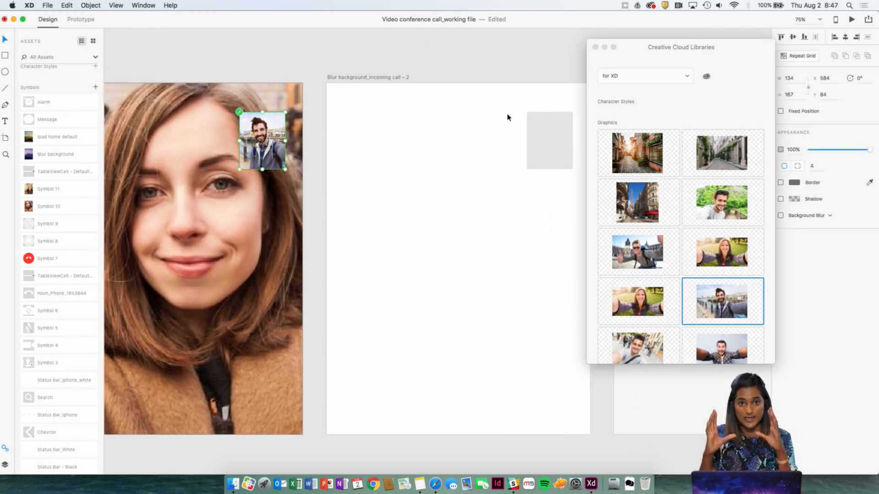
pyautogui.hscroll(2, 446, 120)
pyautogui.scroll(-1, 446, 120)
pyautogui.click(477, 188)
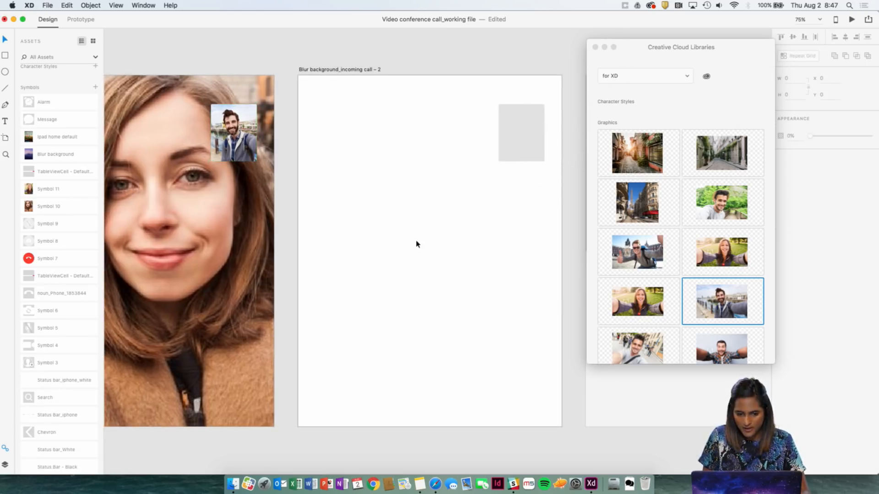
pyautogui.hscroll(-7, 416, 243)
pyautogui.scroll(-1, 416, 243)
pyautogui.hscroll(6, 337, 202)
pyautogui.scroll(1, 337, 202)
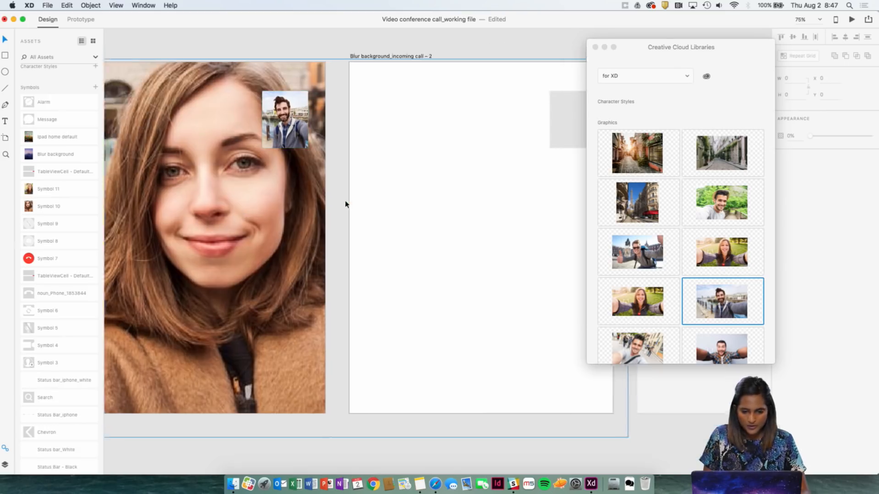
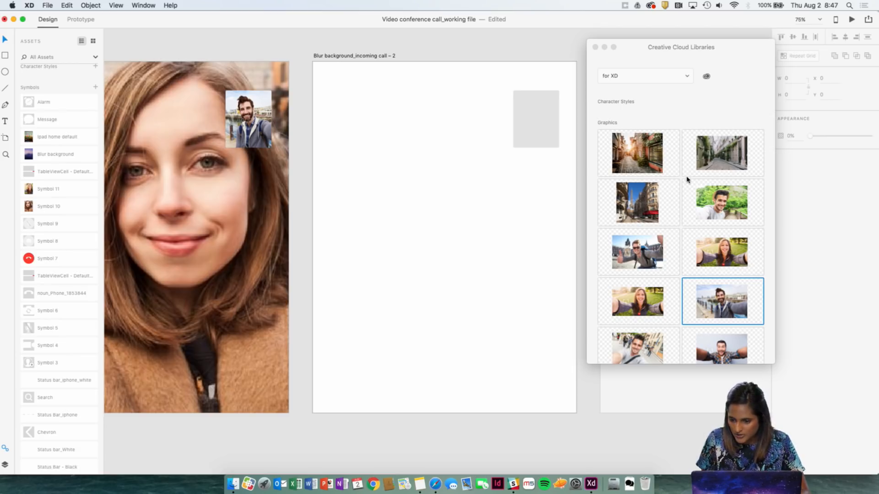
# Place the library photo of the ivy-lined cobbled street on the Blur background_incoming call – 2 artboard and enlarge it to about 1536 × 1037.
pyautogui.moveTo(721, 153); pyautogui.dragTo(374, 97)
pyautogui.press('super+z')
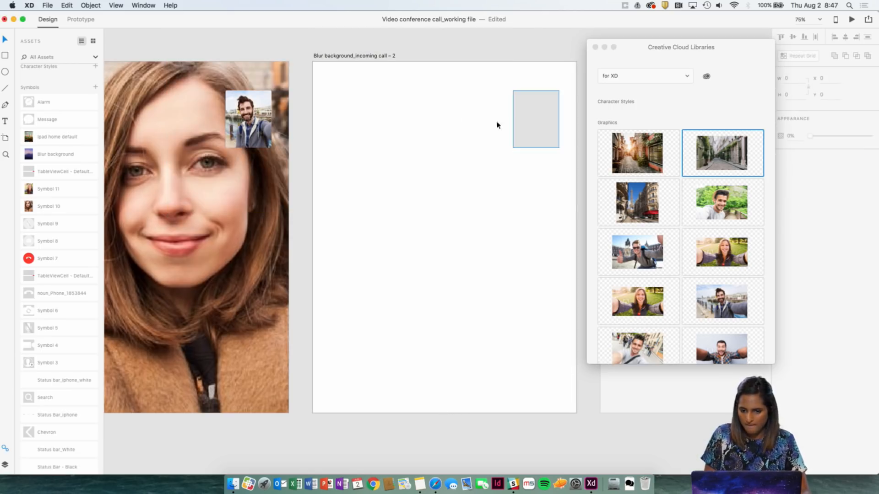
pyautogui.hscroll(5, 496, 124)
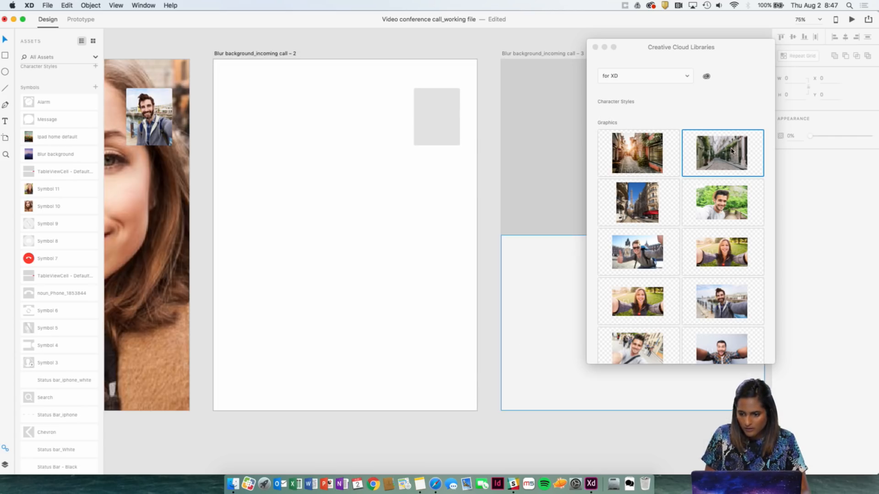
pyautogui.moveTo(731, 151); pyautogui.dragTo(437, 203)
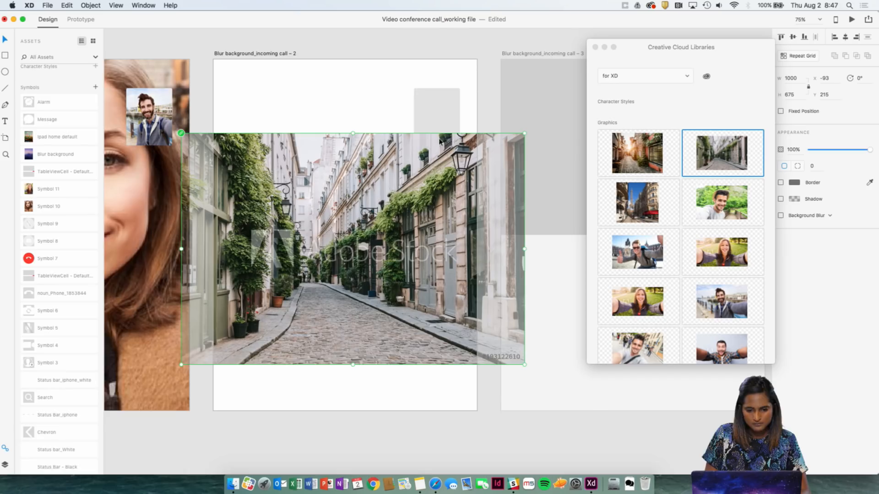
pyautogui.press('alt')
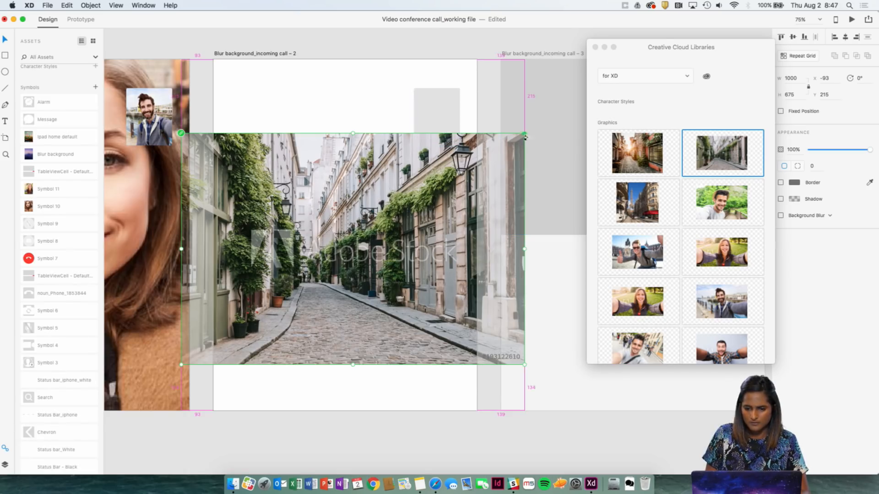
pyautogui.moveTo(525, 136); pyautogui.dragTo(549, 34)
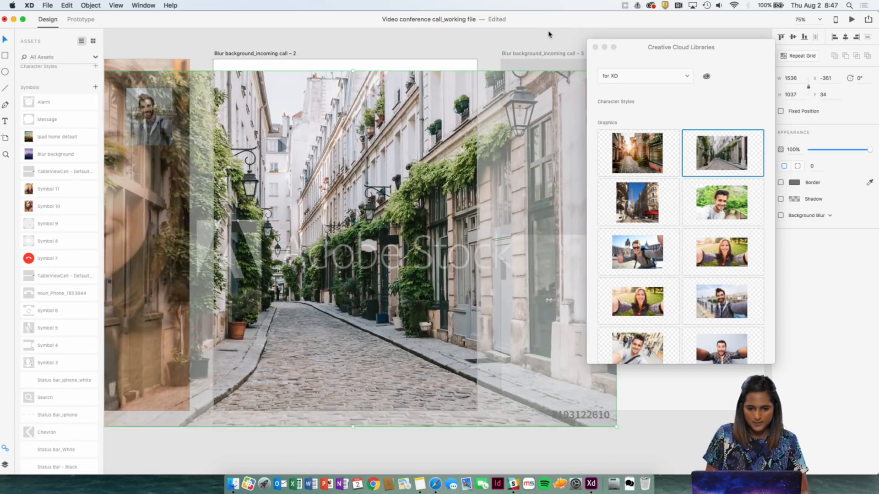
# Move the cobbled street photo up to the artboard's top edge at Y 0 and send it to the back.
pyautogui.moveTo(383, 120); pyautogui.dragTo(379, 112)
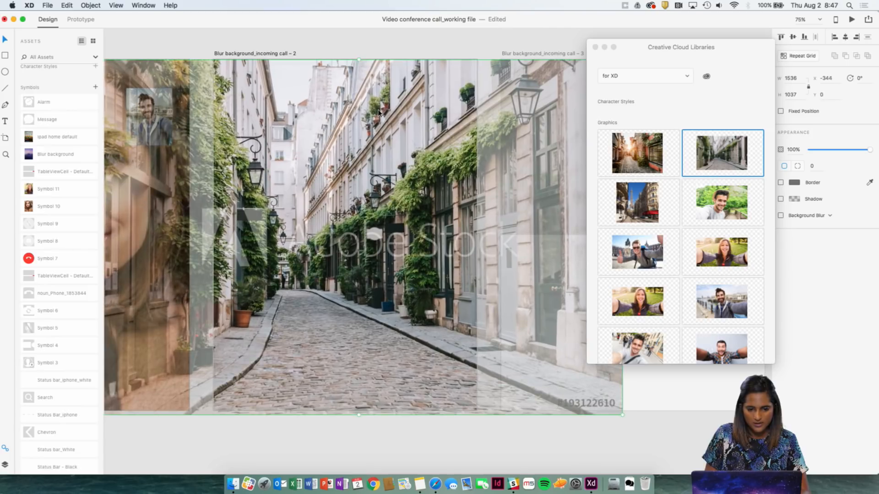
pyautogui.click(405, 36)
pyautogui.click(368, 116)
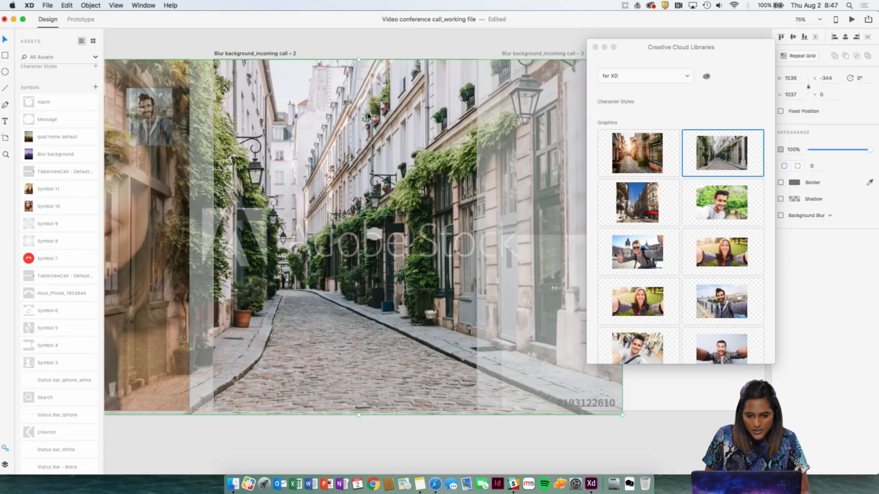
pyautogui.rightClick(421, 275)
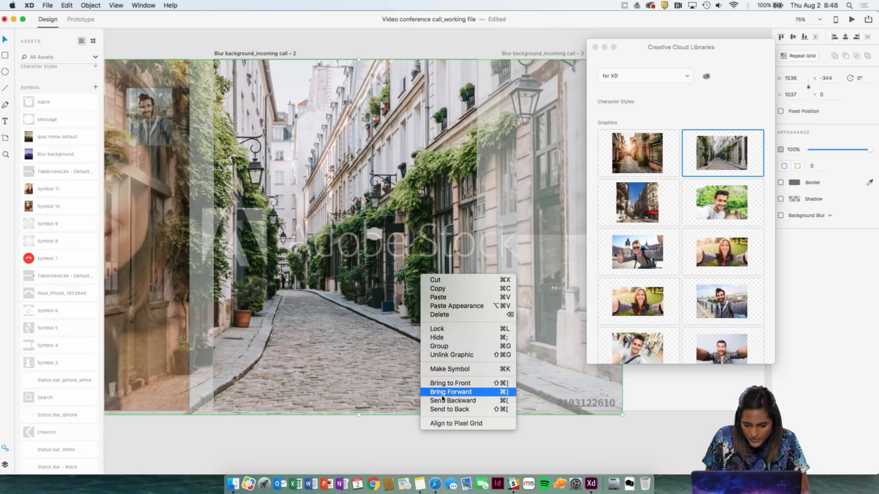
pyautogui.click(441, 410)
# Fill the rounded placeholder on the street artboard with the library photo of the Eiffel Tower street, and deselect it.
pyautogui.click(434, 134)
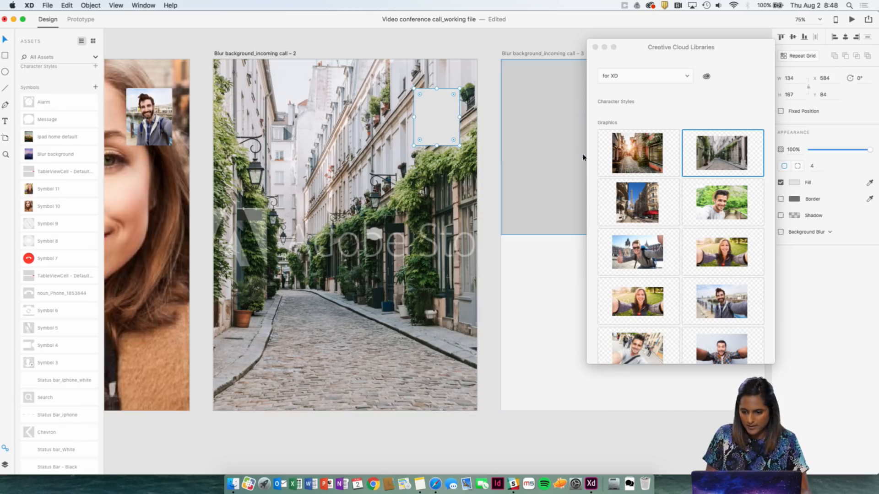
pyautogui.moveTo(664, 208); pyautogui.dragTo(439, 119)
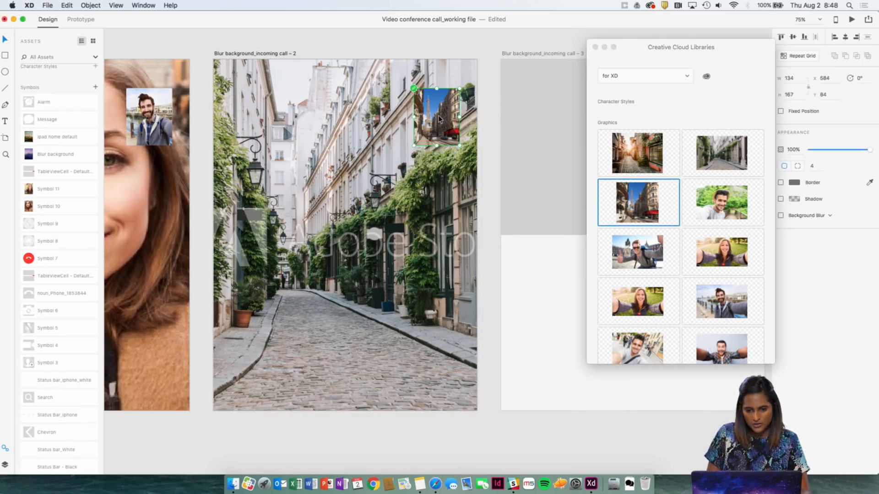
pyautogui.click(477, 42)
pyautogui.press('super+minus')
pyautogui.hscroll(-3, 470, 89)
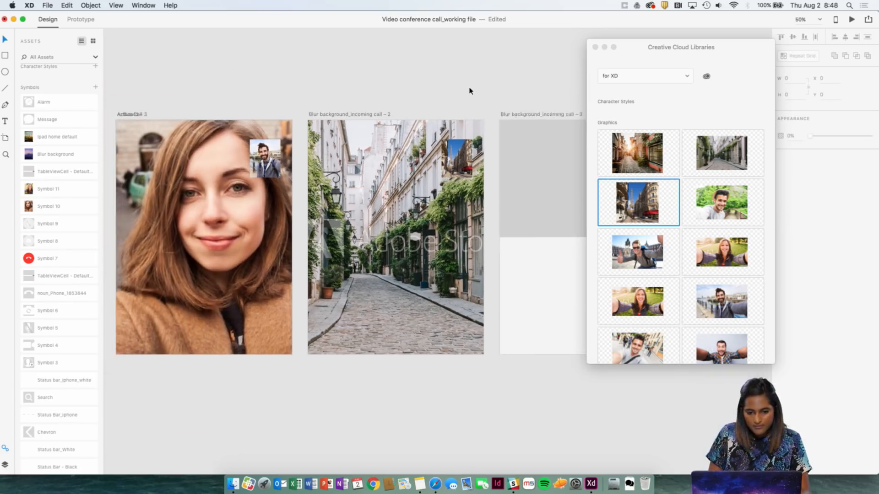
# Move the Creative Cloud Libraries window aside so the Blur background_incoming call – 3 artboard is uncovered.
pyautogui.moveTo(664, 52); pyautogui.dragTo(760, 60)
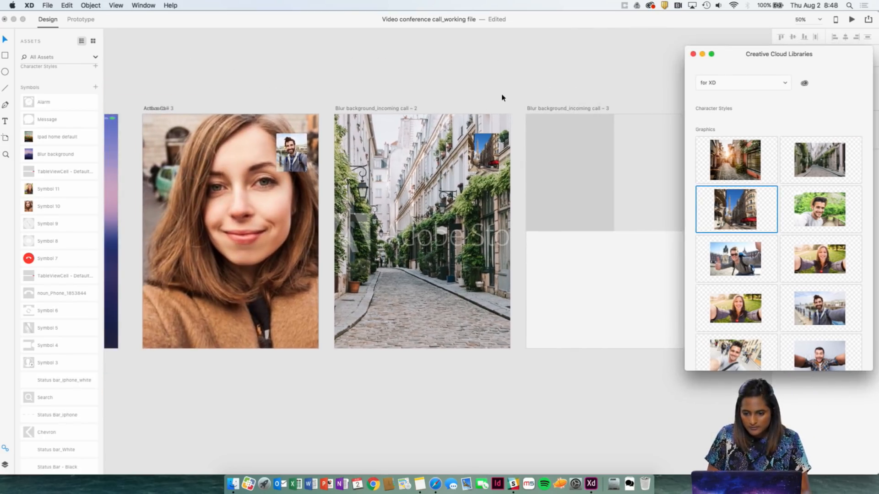
pyautogui.hscroll(5, 500, 96)
pyautogui.click(478, 87)
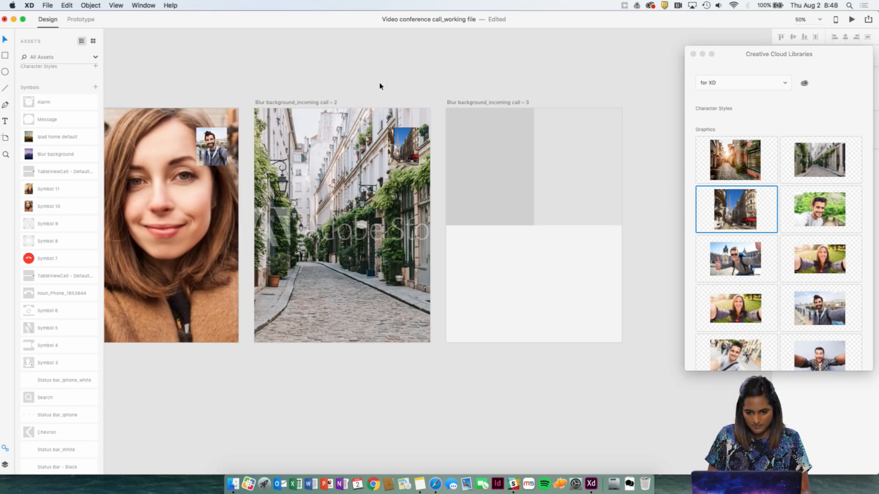
pyautogui.hscroll(5, 380, 85)
pyautogui.hscroll(-1, 332, 87)
pyautogui.hscroll(-5, 331, 87)
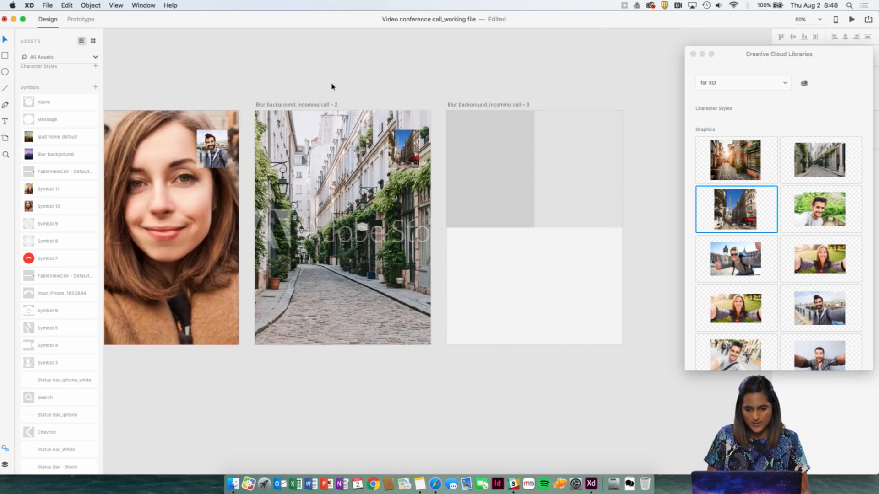
pyautogui.press('super+equal')
pyautogui.press('super+minus')
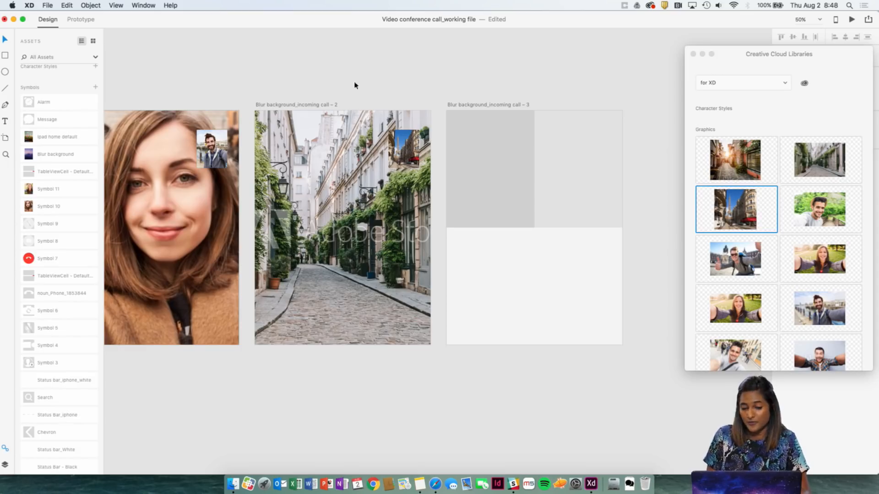
pyautogui.hscroll(3, 454, 113)
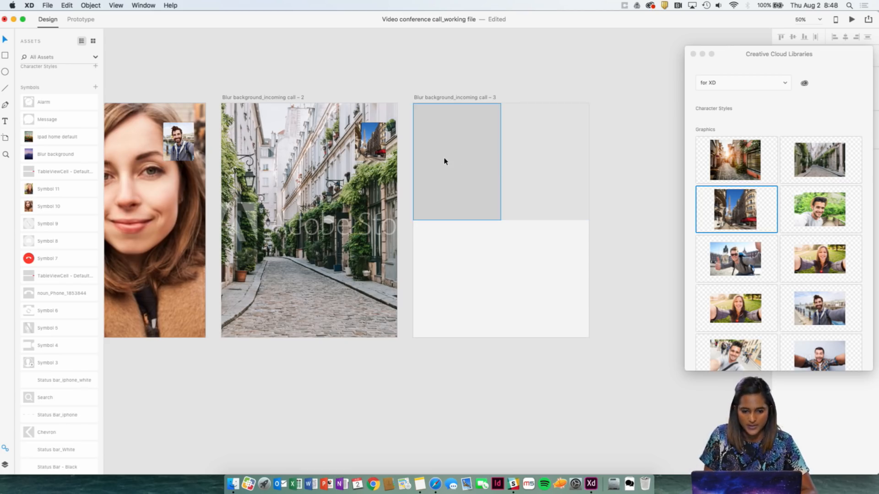
pyautogui.hscroll(5, 445, 160)
pyautogui.hscroll(-6, 249, 210)
pyautogui.hscroll(6, 249, 209)
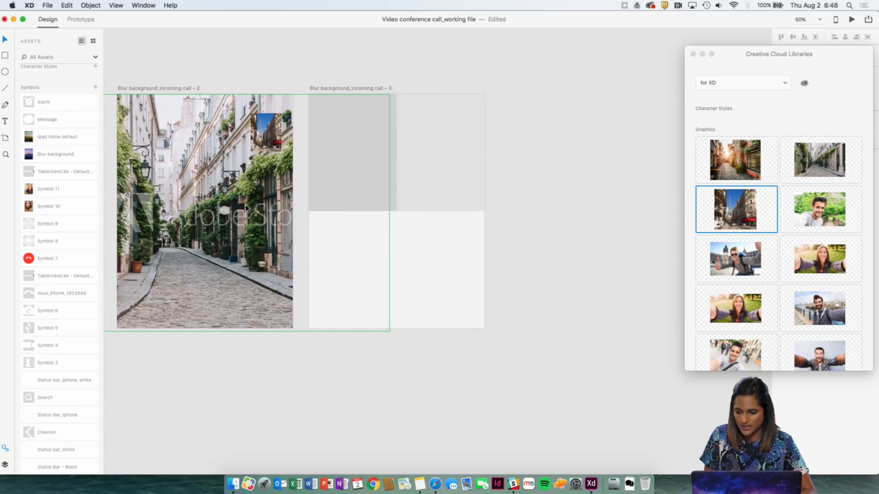
pyautogui.hscroll(-5, 411, 290)
pyautogui.hscroll(3, 376, 304)
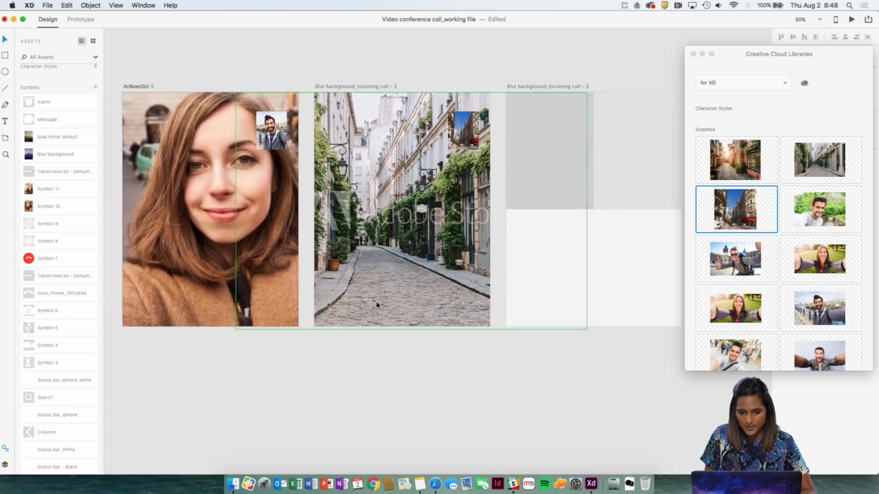
# Fill the two upper placeholders on the Blur background_incoming call – 3 artboard with the library photos of the man in the hat and the bearded waterfront man.
pyautogui.moveTo(819, 217); pyautogui.dragTo(452, 166)
pyautogui.click(520, 71)
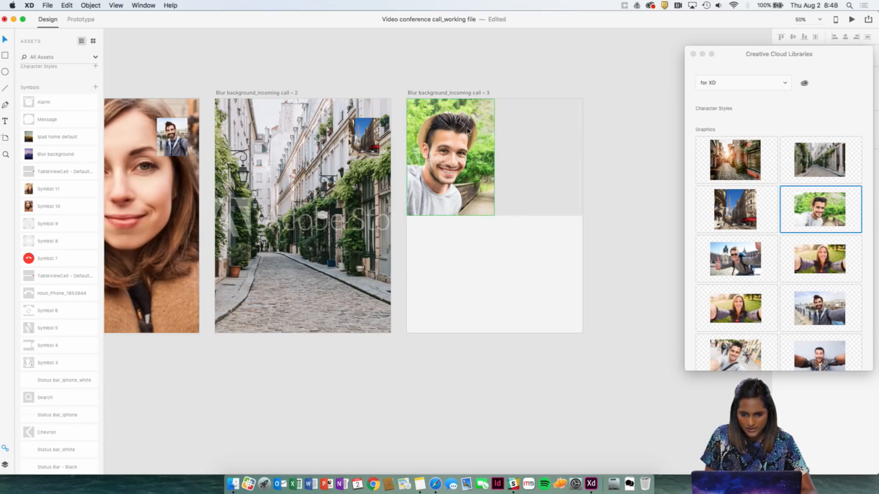
pyautogui.hscroll(1, 434, 167)
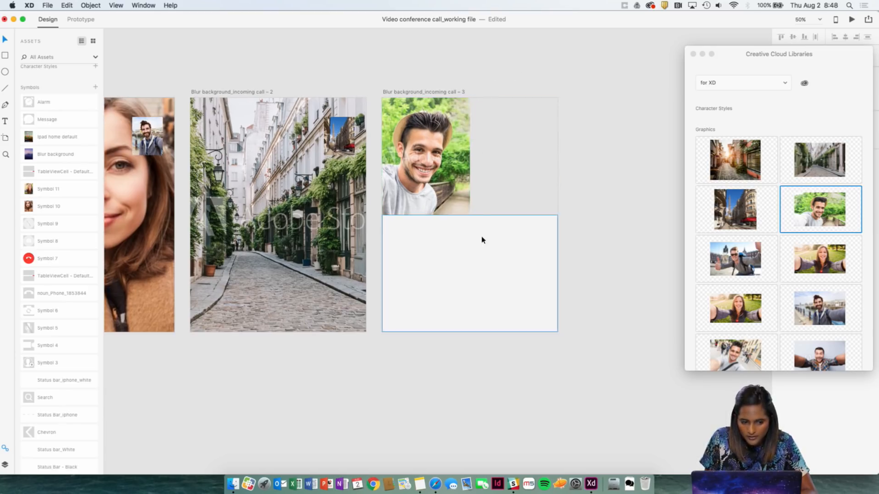
pyautogui.hscroll(-2, 480, 240)
pyautogui.hscroll(3, 481, 240)
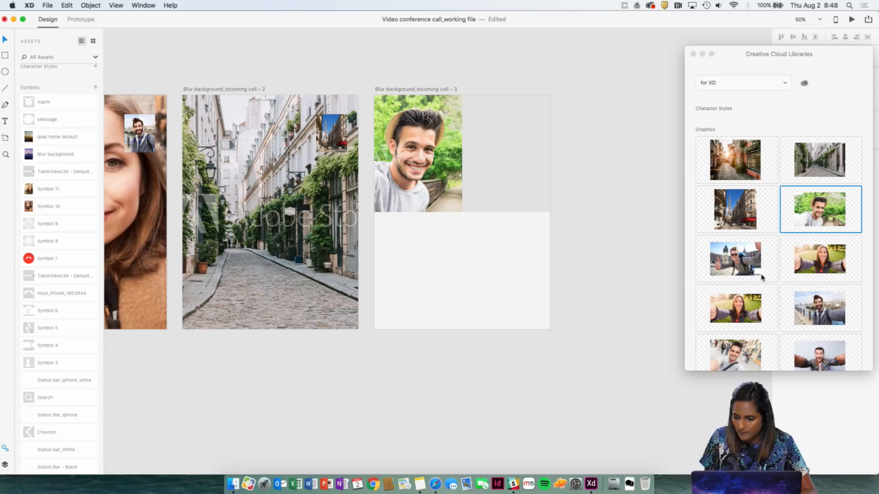
pyautogui.moveTo(827, 305); pyautogui.dragTo(517, 149)
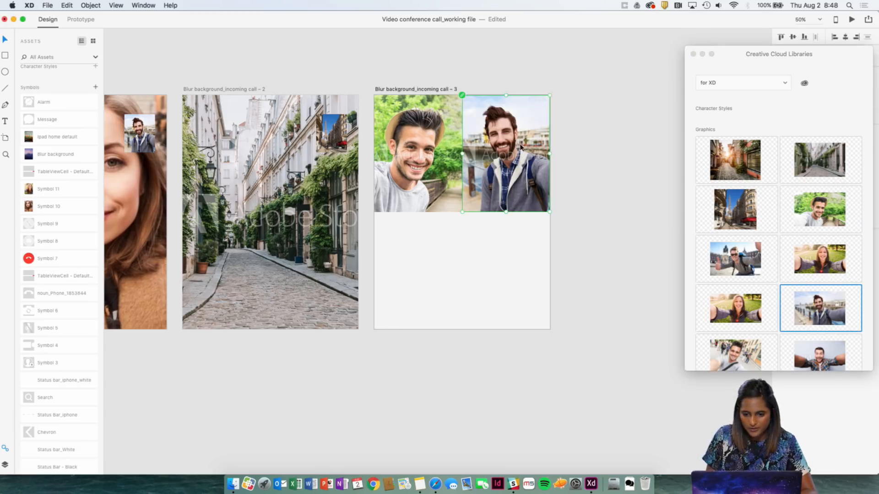
# Select the lower placeholder on the Blur background_incoming call – 3 artboard and switch to the Finder window showing the Images folder.
pyautogui.hscroll(3, 562, 223)
pyautogui.click(500, 229)
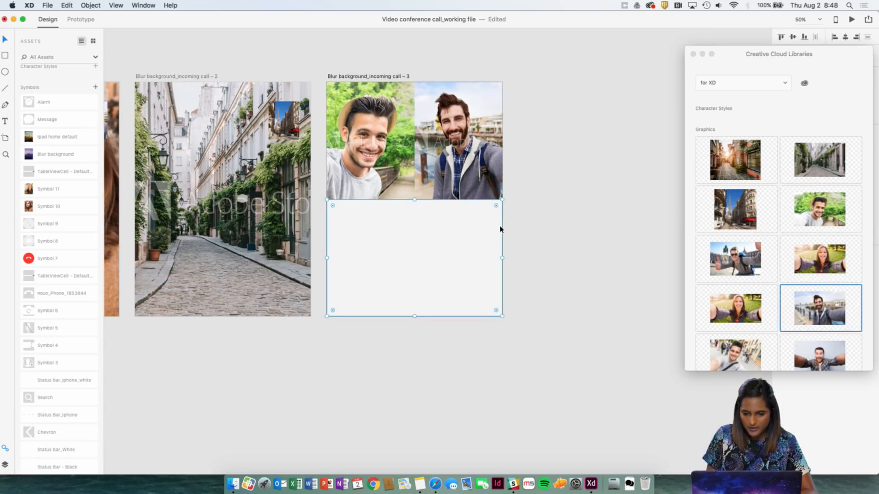
pyautogui.hscroll(-3, 461, 225)
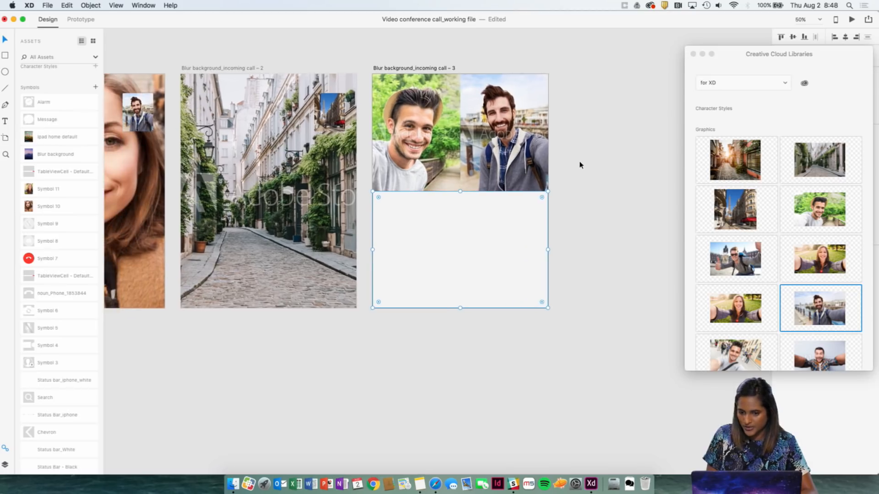
pyautogui.hotkey('ctrl', 'Right')
pyautogui.hotkey('ctrl', 'Right')
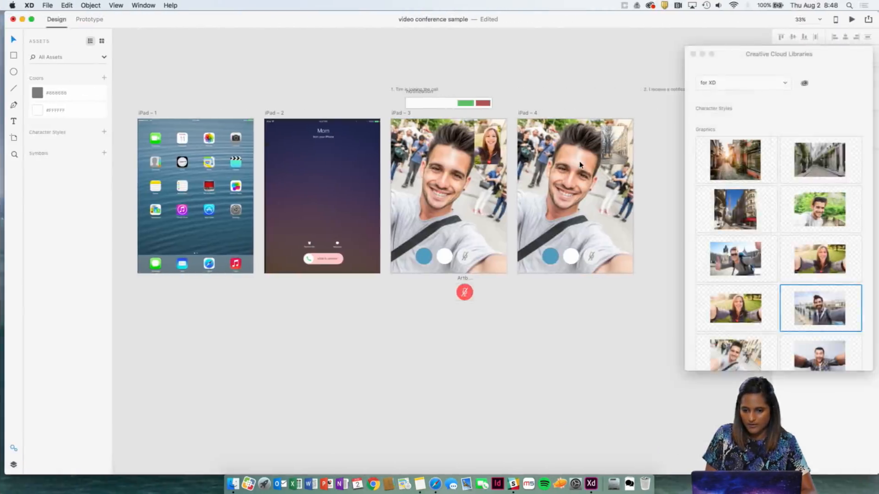
pyautogui.hotkey('ctrl', 'Up')
pyautogui.click(522, 32)
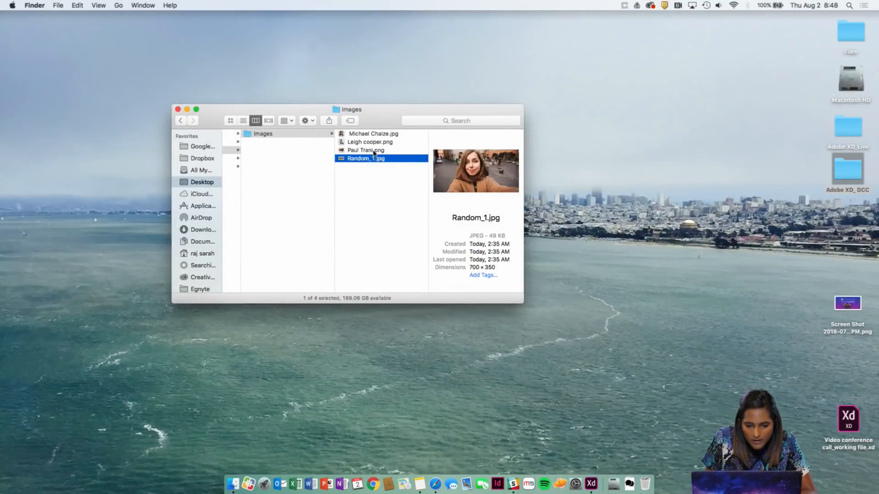
# Fill the lower placeholder on the Blur background_incoming call – 3 artboard in Adobe XD with Random_1.jpg from the Images folder, and deselect it.
pyautogui.click(374, 152)
pyautogui.click(371, 158)
pyautogui.hotkey('ctrl', 'Left')
pyautogui.moveTo(363, 159); pyautogui.dragTo(462, 233)
pyautogui.hotkey('ctrl', 'Left')
pyautogui.hotkey('ctrl', 'Left')
pyautogui.hotkey('ctrl', 'Left')
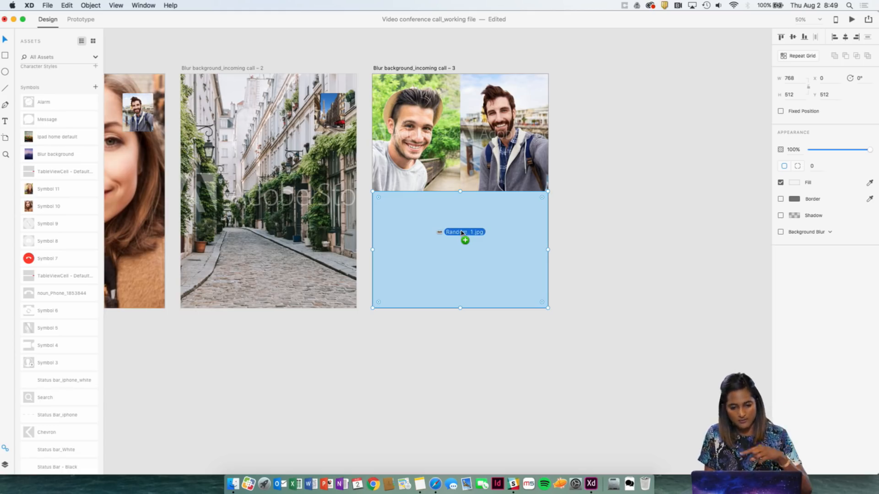
pyautogui.moveTo(462, 232); pyautogui.dragTo(462, 233)
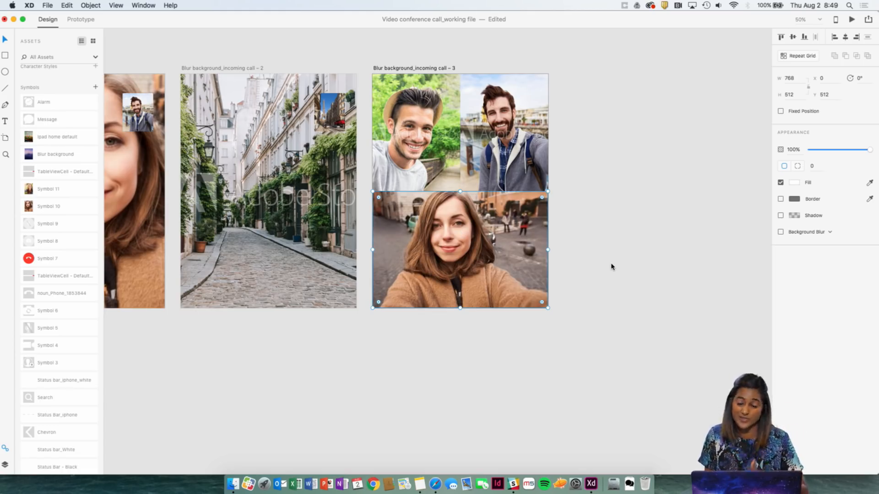
pyautogui.click(616, 330)
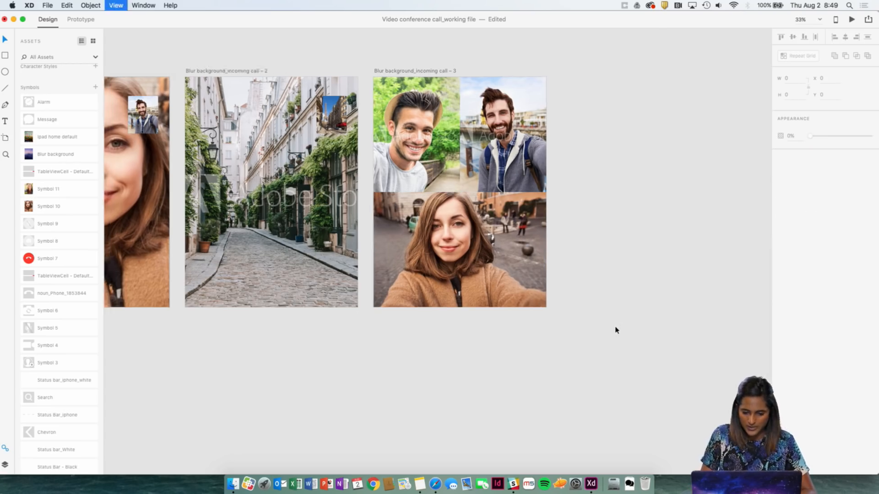
# Check the Screen Breakdowns list above the artboards and return to the row of incoming and active call screens.
pyautogui.press('super+minus')
pyautogui.press('super+equal')
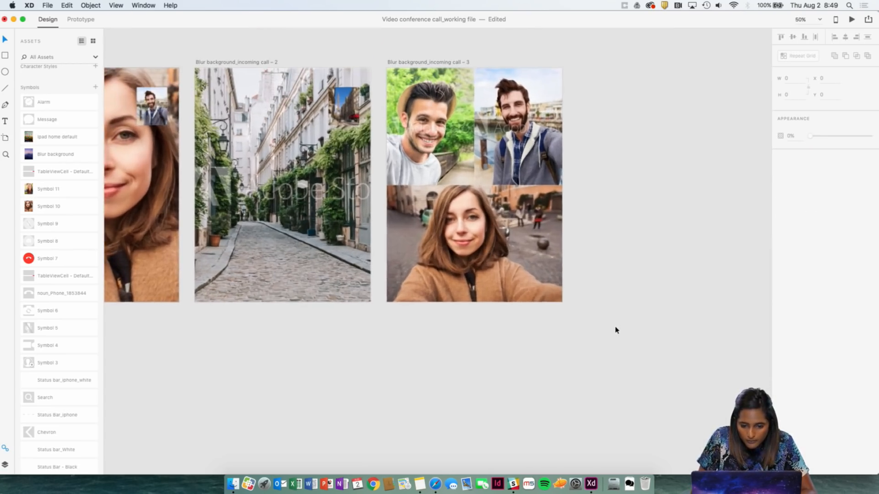
pyautogui.click(442, 69)
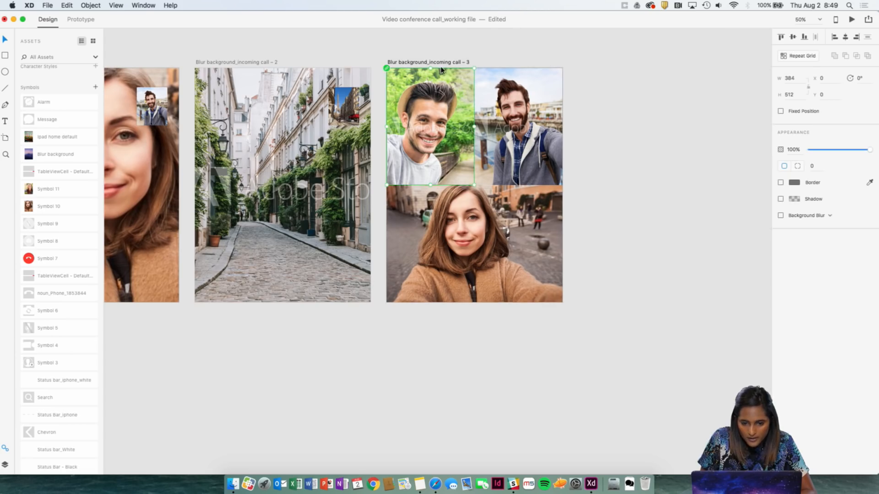
pyautogui.hscroll(-3, 441, 64)
pyautogui.press('super+minus')
pyautogui.scroll(8, 441, 64)
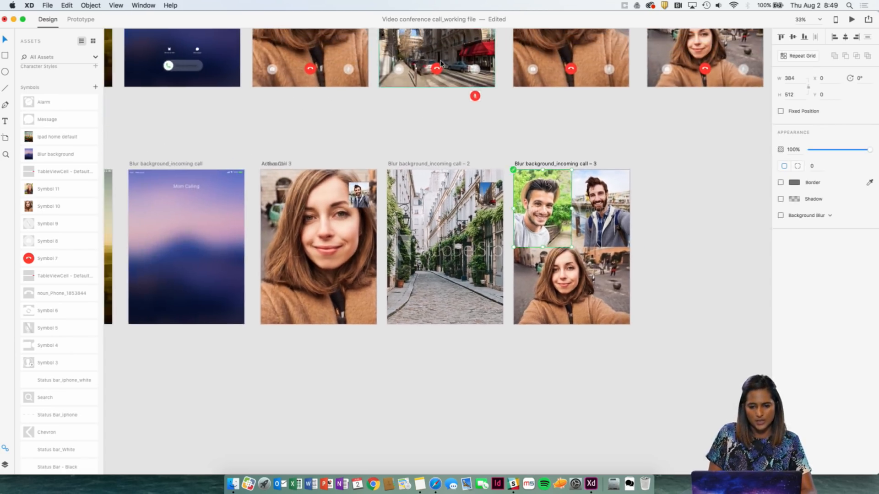
pyautogui.scroll(5, 441, 63)
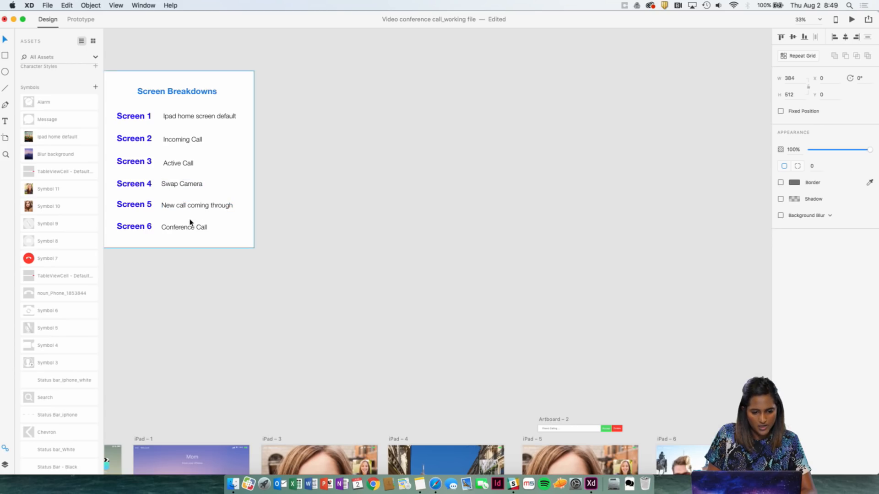
pyautogui.scroll(-10, 203, 238)
pyautogui.scroll(-3, 206, 241)
pyautogui.press('super+plus')
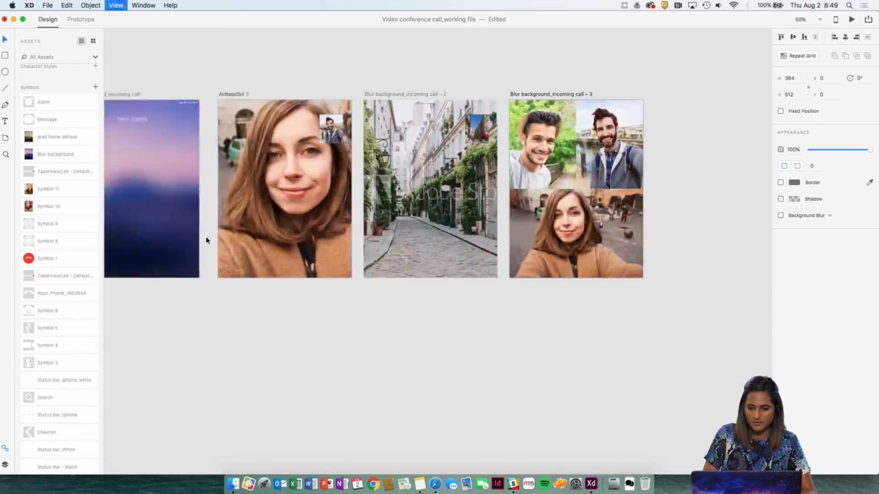
pyautogui.hscroll(-10, 324, 97)
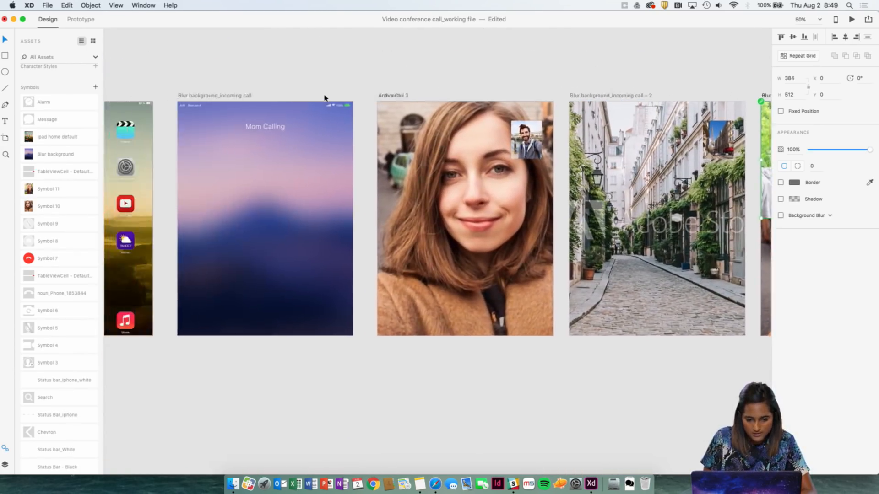
# Place the red end-call symbol and the camera-swap symbol near the lower edge of the active call artboard with the woman's photo.
pyautogui.hscroll(8, 363, 183)
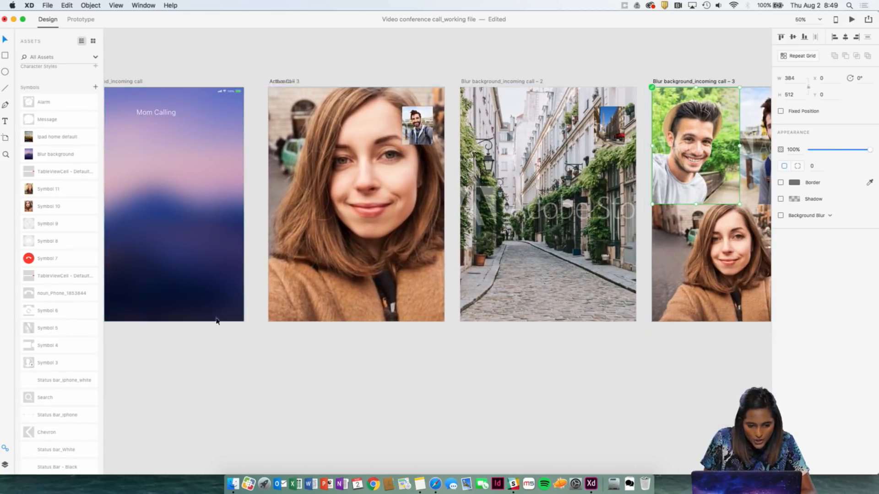
pyautogui.moveTo(34, 262); pyautogui.dragTo(358, 290)
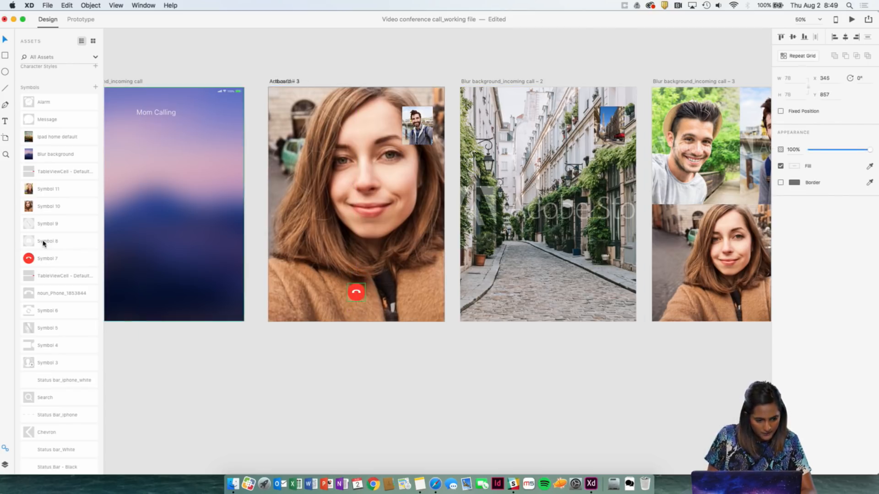
pyautogui.moveTo(44, 243); pyautogui.dragTo(303, 293)
pyautogui.press('alt')
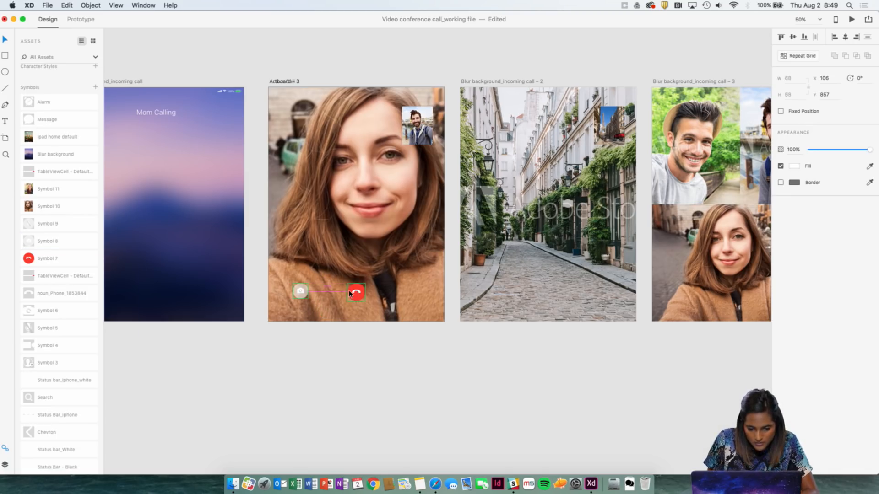
# Add the crossed-out microphone symbol (Symbol 9) on the far side of the end-call button, level with the camera button.
pyautogui.scroll(10, 351, 293)
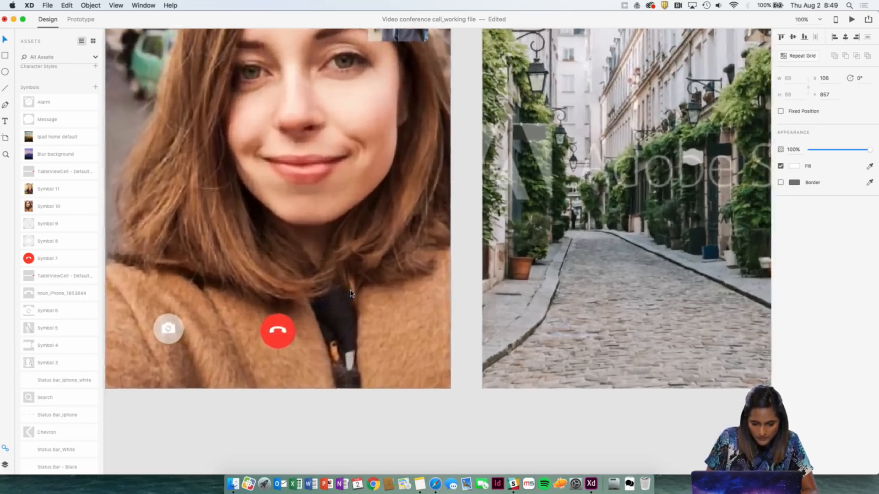
pyautogui.scroll(-2, 225, 417)
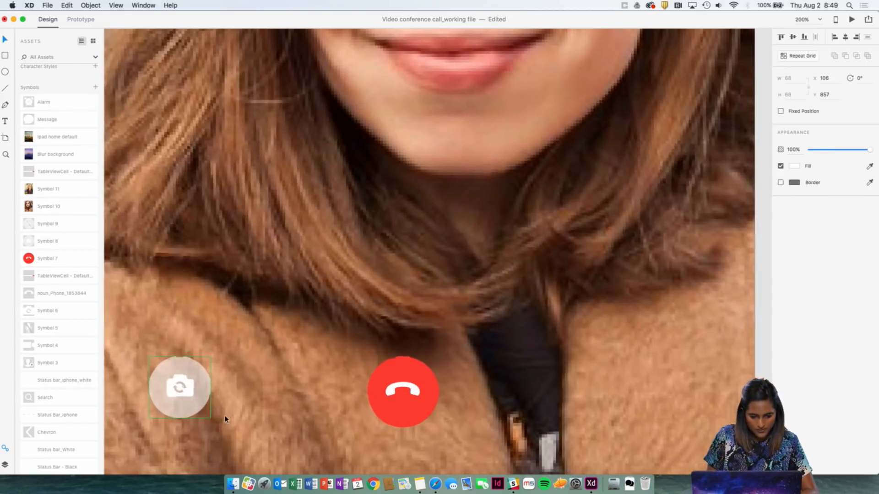
pyautogui.press('alt')
pyautogui.click(378, 395)
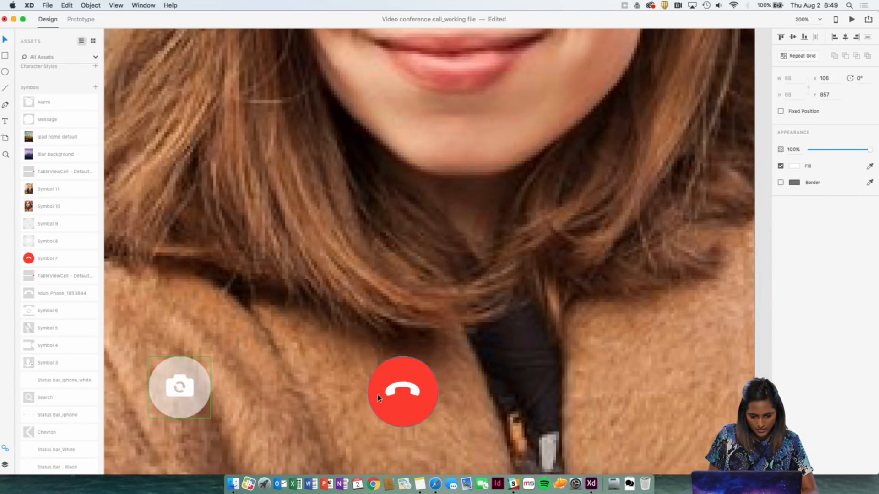
pyautogui.click(196, 386)
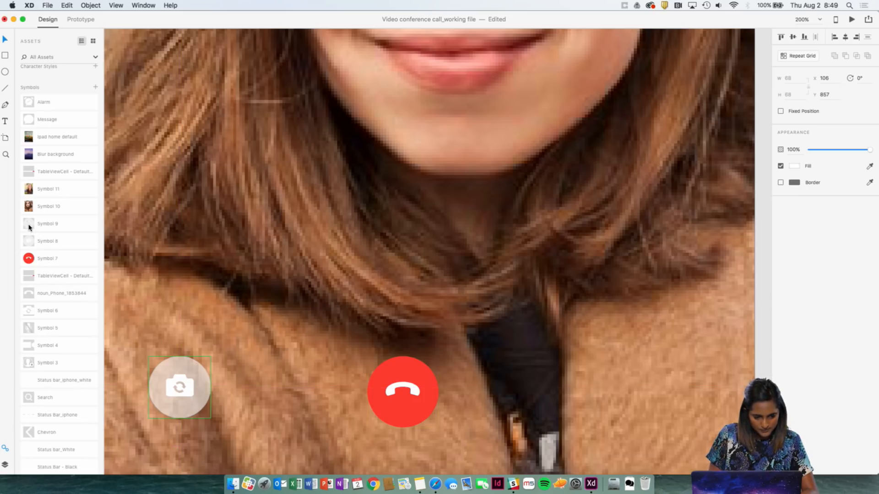
pyautogui.moveTo(28, 227); pyautogui.dragTo(645, 404)
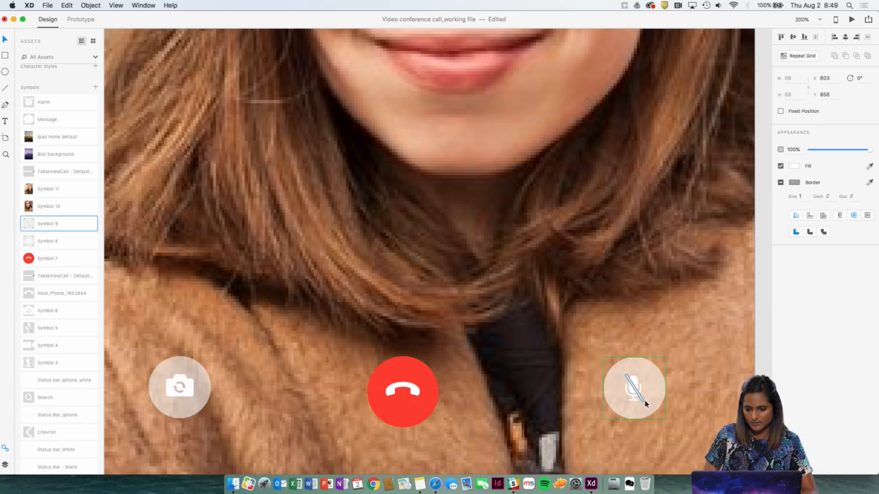
# Align the camera, end-call and microphone buttons to a common horizontal centre line.
pyautogui.press('super+1')
pyautogui.click(535, 320)
pyautogui.keyDown('shift'); pyautogui.click(422, 320); pyautogui.keyUp('shift')
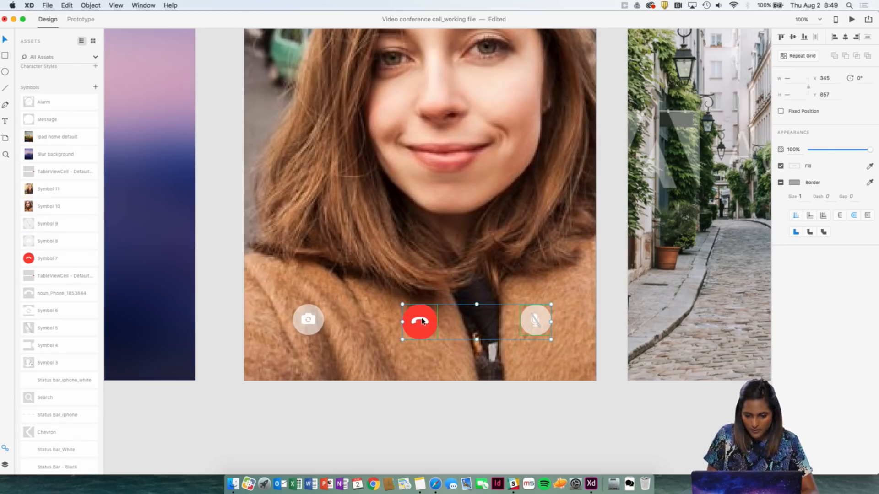
pyautogui.keyDown('shift'); pyautogui.click(313, 310); pyautogui.keyUp('shift')
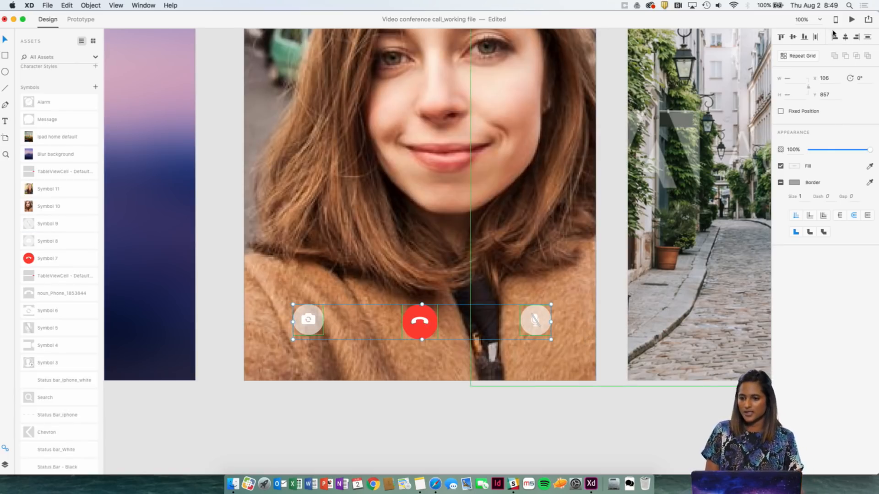
pyautogui.click(797, 38)
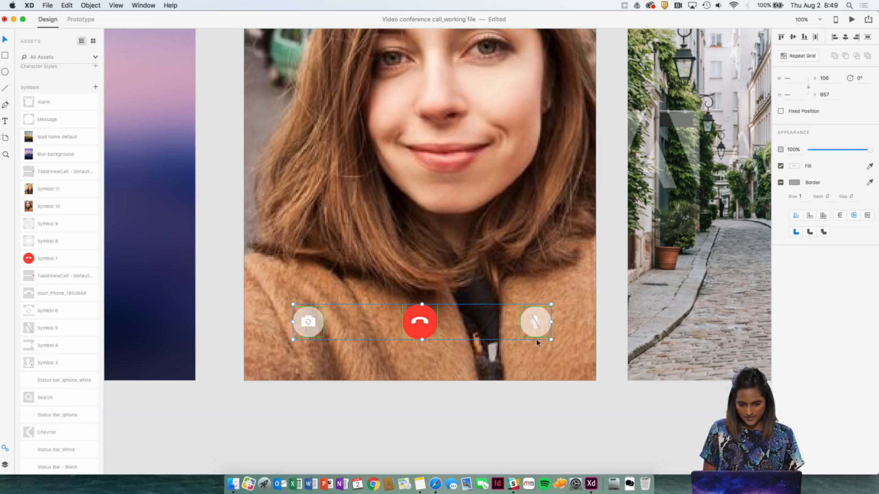
# Shift the end-call button slightly right to X 354 on the active call artboard.
pyautogui.click(459, 415)
pyautogui.click(438, 321)
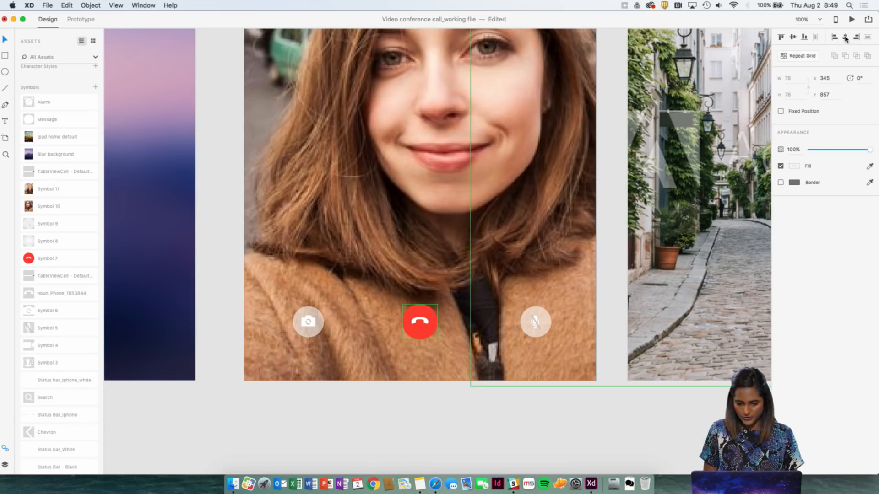
pyautogui.click(491, 224)
pyautogui.click(419, 322)
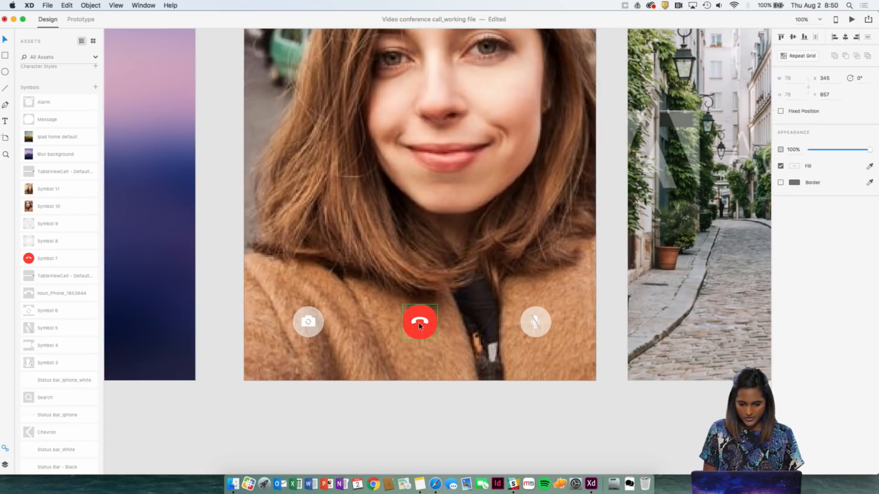
pyautogui.moveTo(419, 322); pyautogui.dragTo(422, 323)
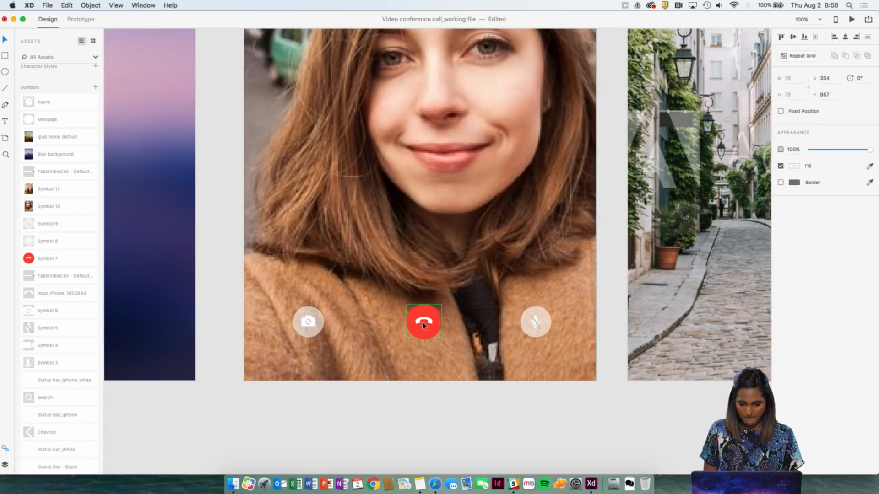
pyautogui.keyDown('shift'); pyautogui.click(535, 261); pyautogui.keyUp('shift')
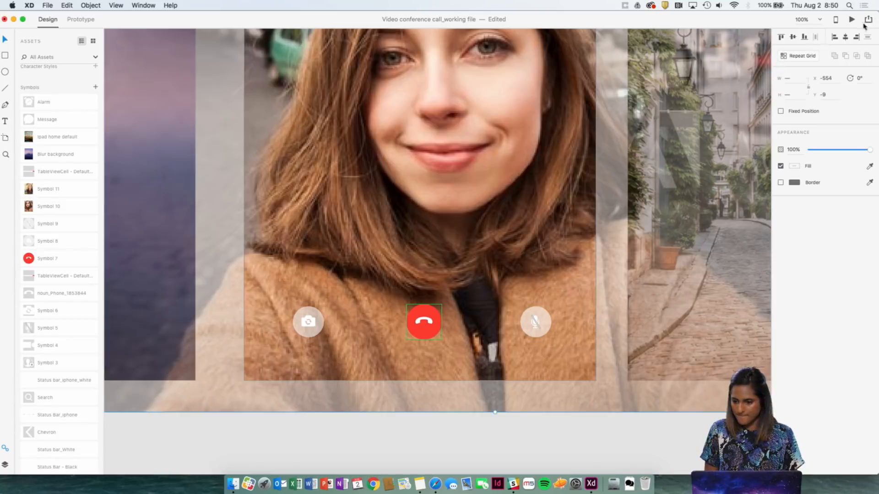
pyautogui.click(845, 37)
pyautogui.press('super+z')
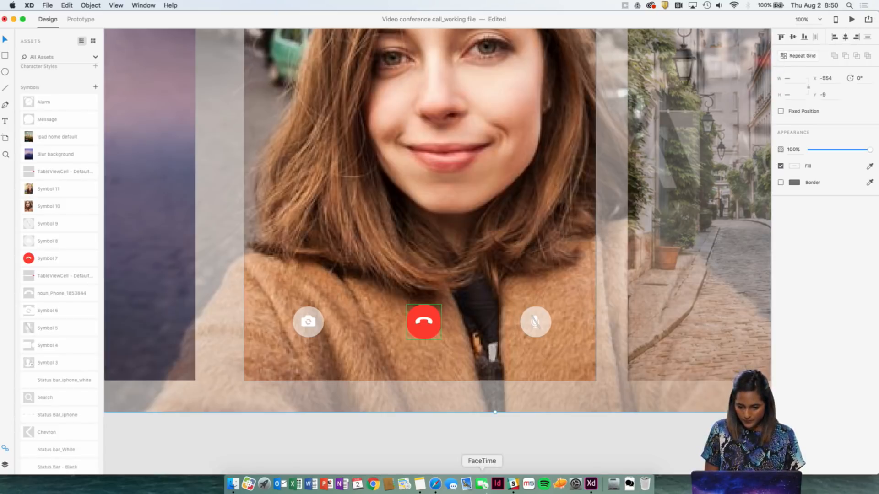
pyautogui.click(482, 484)
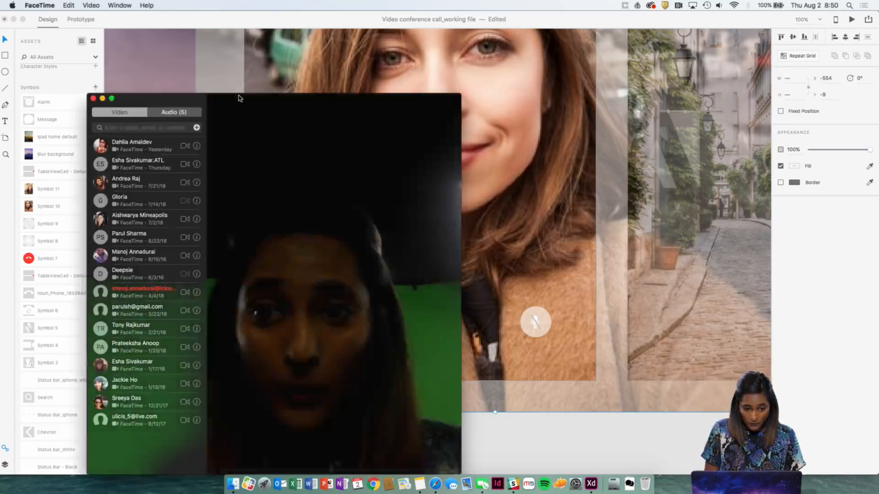
pyautogui.click(95, 98)
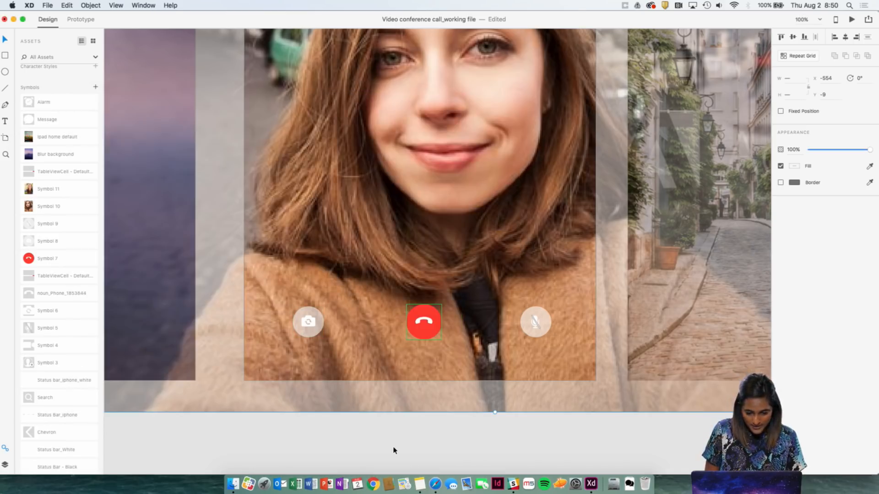
# Even out the button spacing: move the end-call button slightly right, the camera button to X 136 and the microphone button to X 593.
pyautogui.moveTo(429, 339); pyautogui.dragTo(432, 342)
pyautogui.click(430, 419)
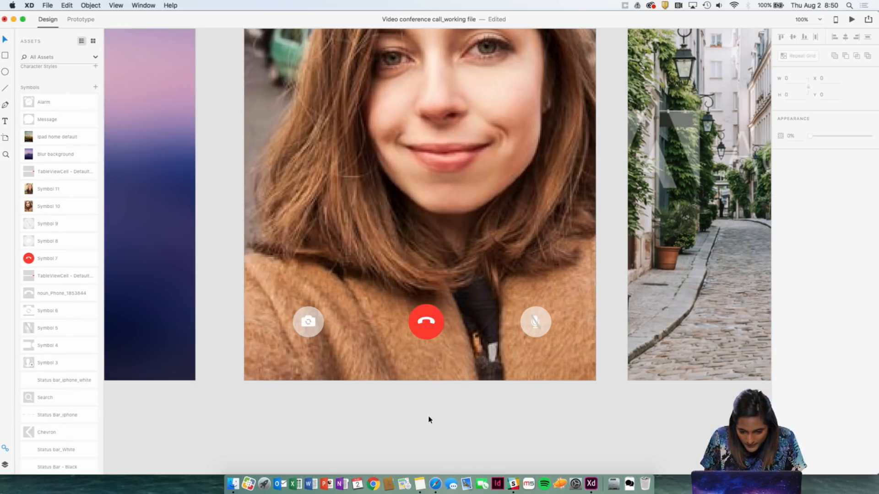
pyautogui.click(309, 324)
pyautogui.hotkey('shift', 'Right')
pyautogui.hotkey('shift', 'Right')
pyautogui.hotkey('shift', 'Right')
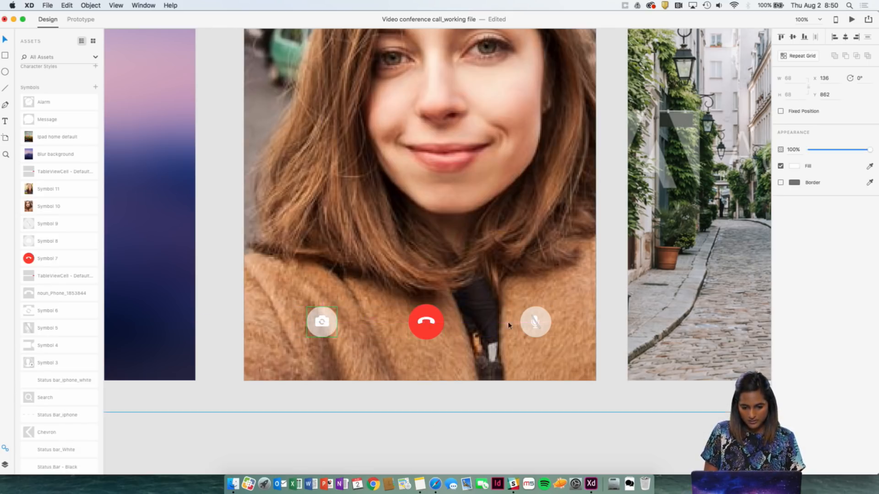
pyautogui.click(528, 330)
pyautogui.hotkey('shift', 'Left')
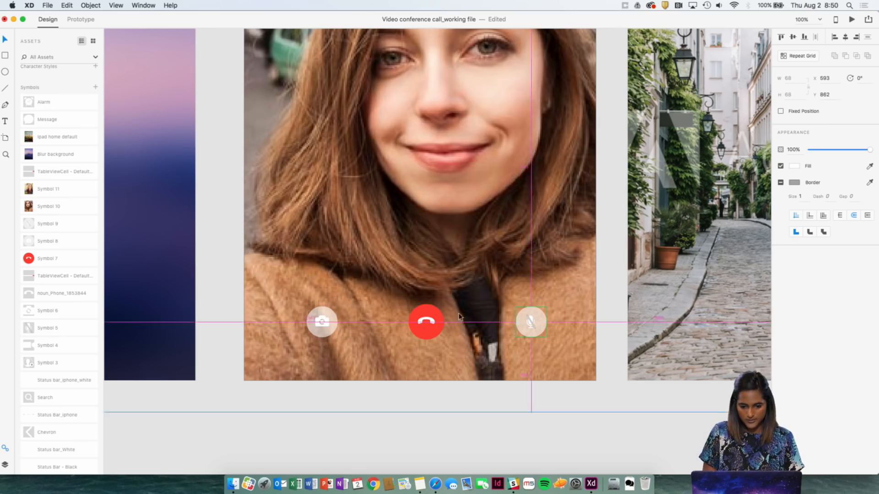
pyautogui.click(510, 427)
# Copy the three call buttons from the active call artboard and paste them onto the Blur background_incoming call – 2 artboard.
pyautogui.press('super+minus')
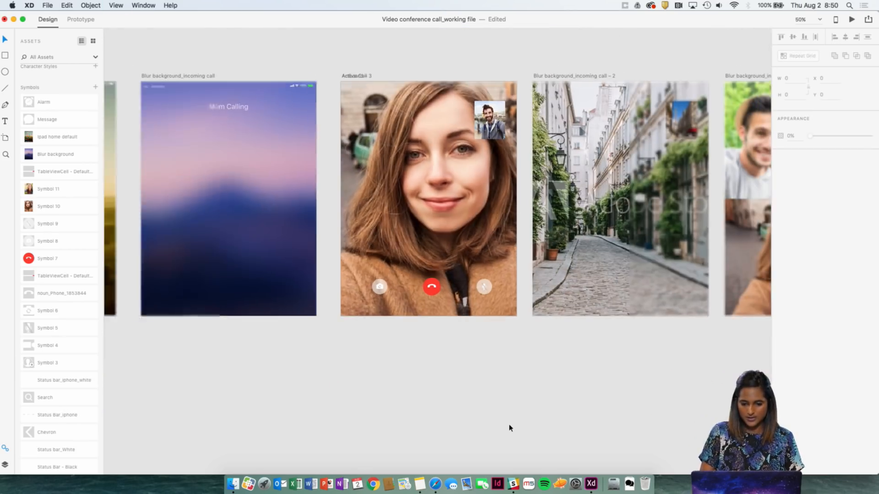
pyautogui.press('super+plus')
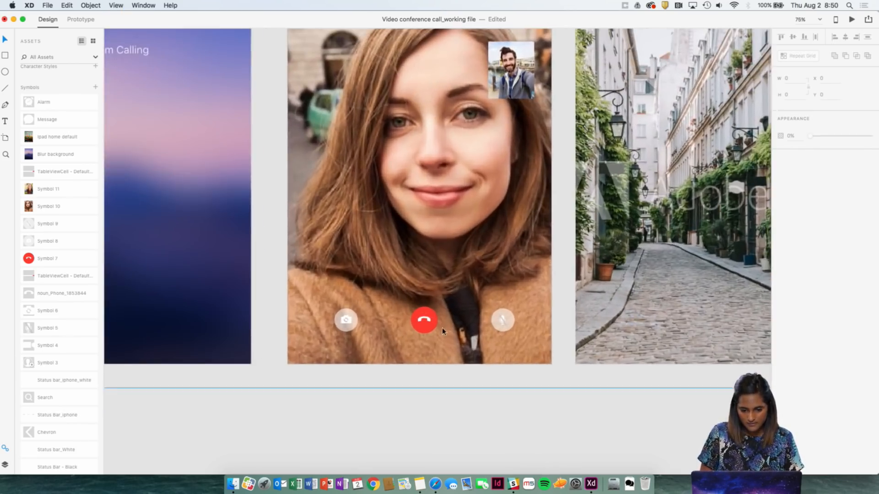
pyautogui.click(346, 320)
pyautogui.keyDown('shift'); pyautogui.click(424, 320); pyautogui.keyUp('shift')
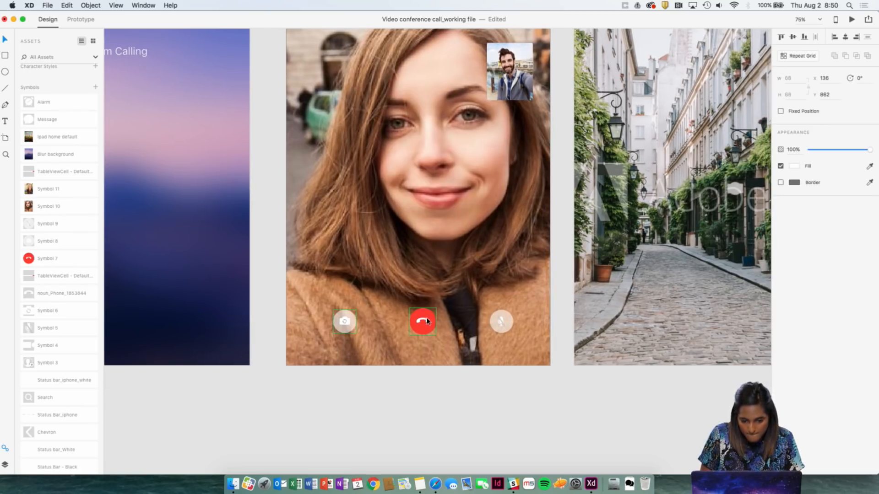
pyautogui.keyDown('shift'); pyautogui.click(500, 321); pyautogui.keyUp('shift')
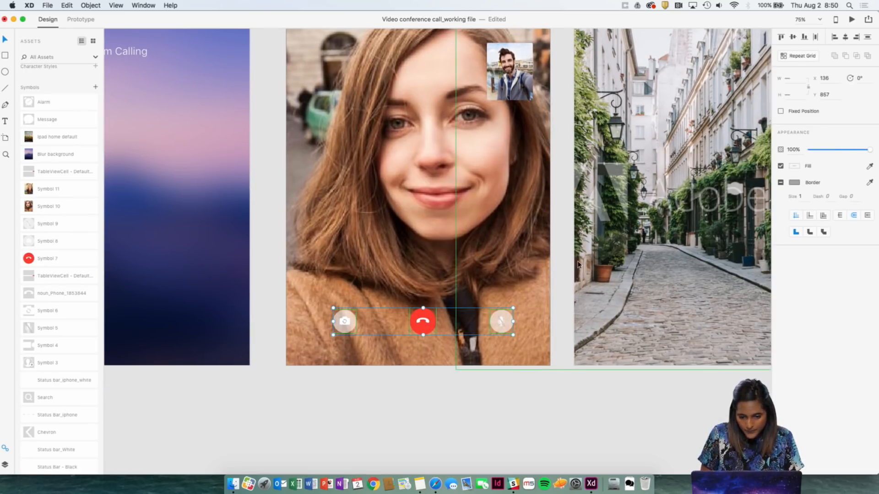
pyautogui.hscroll(10, 578, 264)
pyautogui.scroll(2, 578, 264)
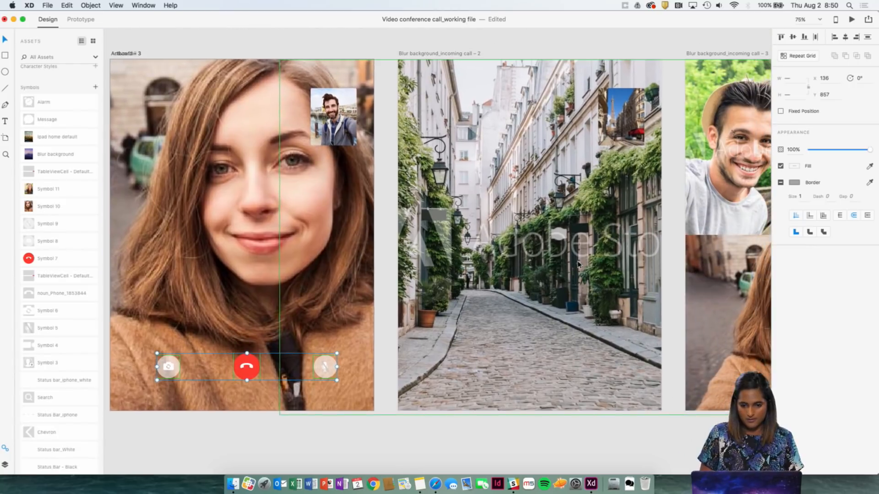
pyautogui.click(471, 49)
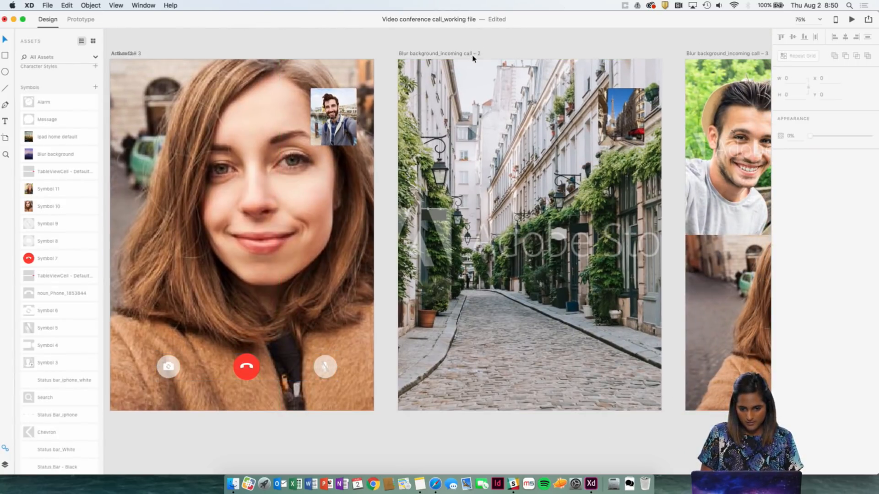
pyautogui.click(472, 55)
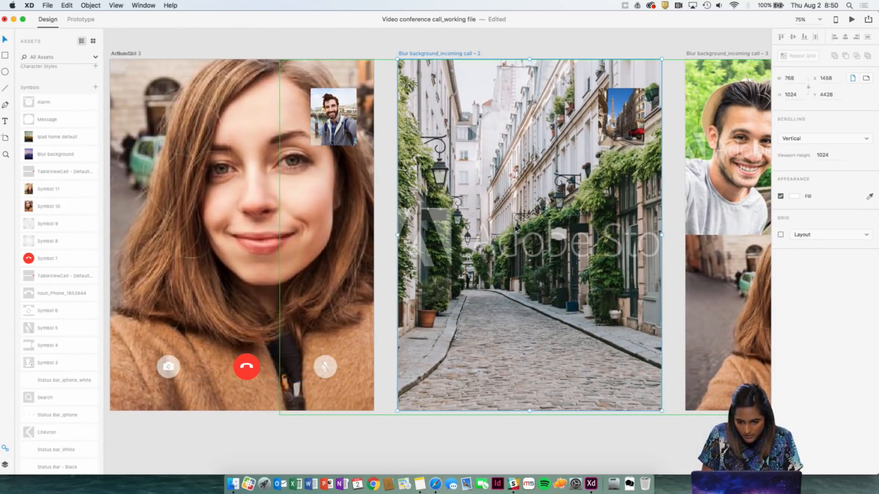
pyautogui.press('super+v')
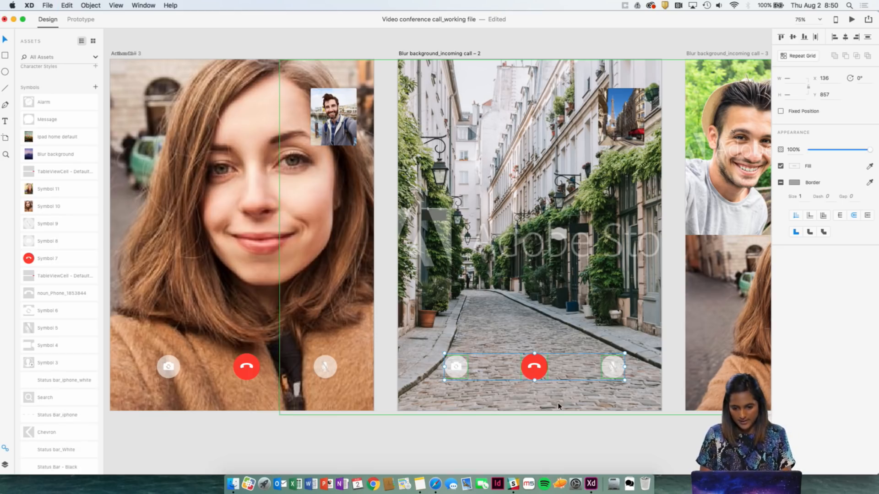
# Paste the three call buttons onto the Blur background_incoming call – 3 artboard.
pyautogui.hscroll(10, 558, 402)
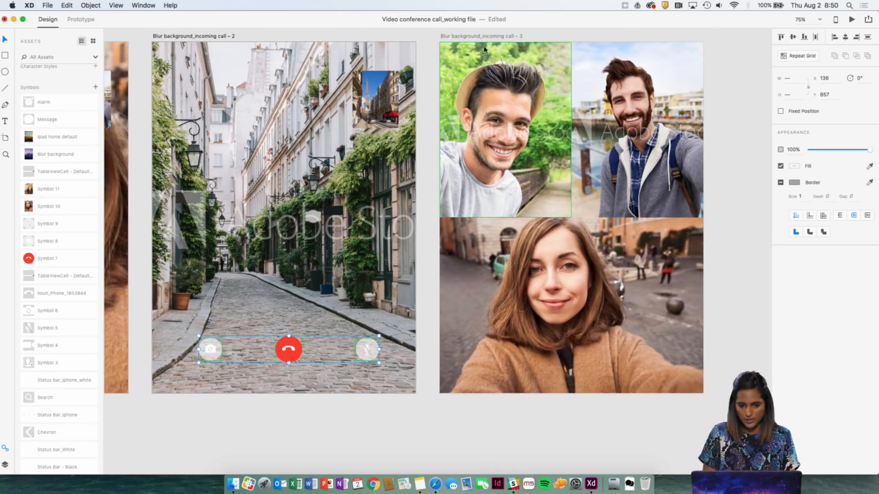
pyautogui.click(485, 36)
pyautogui.press('super+v')
# Compare the Mom Calling screen with the finished iPad – 1 reference screen, examining its caller text, reminder and message icons and answer slider.
pyautogui.hscroll(-5, 485, 37)
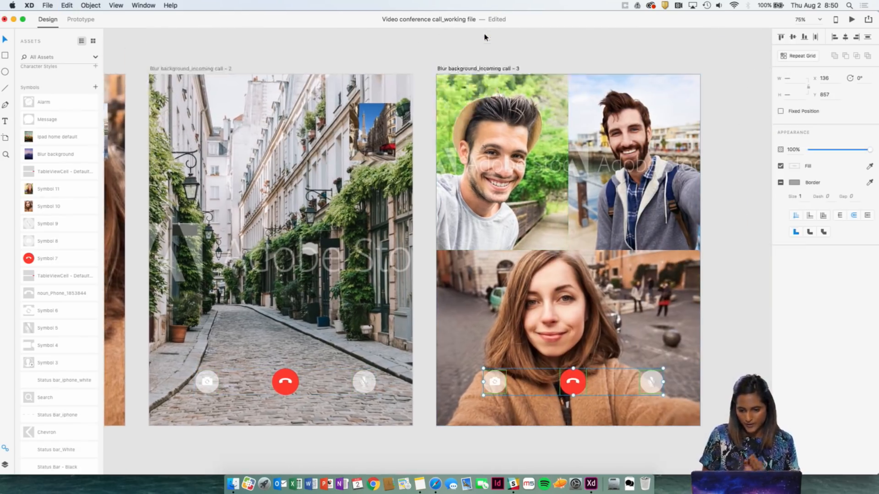
pyautogui.hscroll(-4, 534, 57)
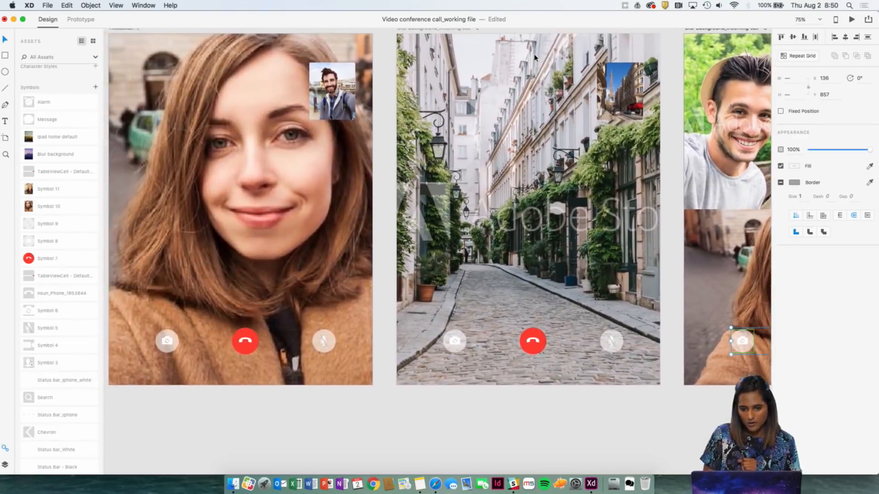
pyautogui.press('super+minus')
pyautogui.hscroll(-5, 251, 300)
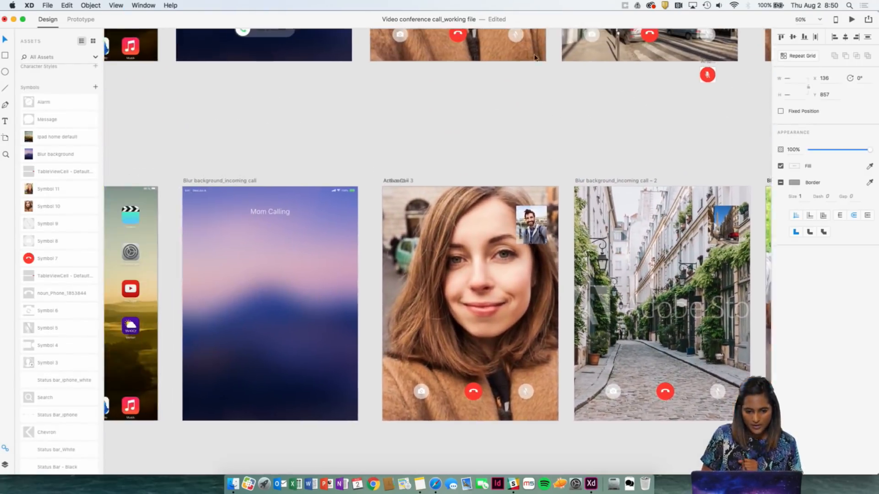
pyautogui.scroll(6, 262, 247)
pyautogui.scroll(4, 261, 248)
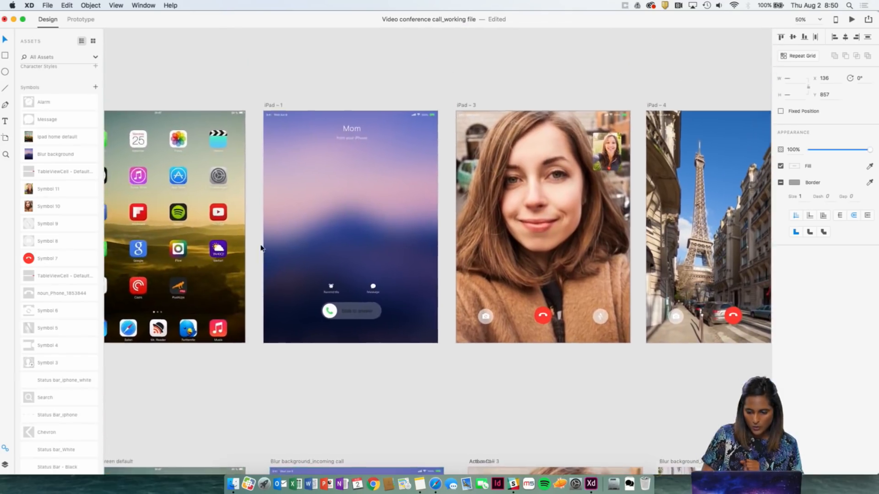
pyautogui.press('super+plus')
pyautogui.hscroll(-8, 261, 248)
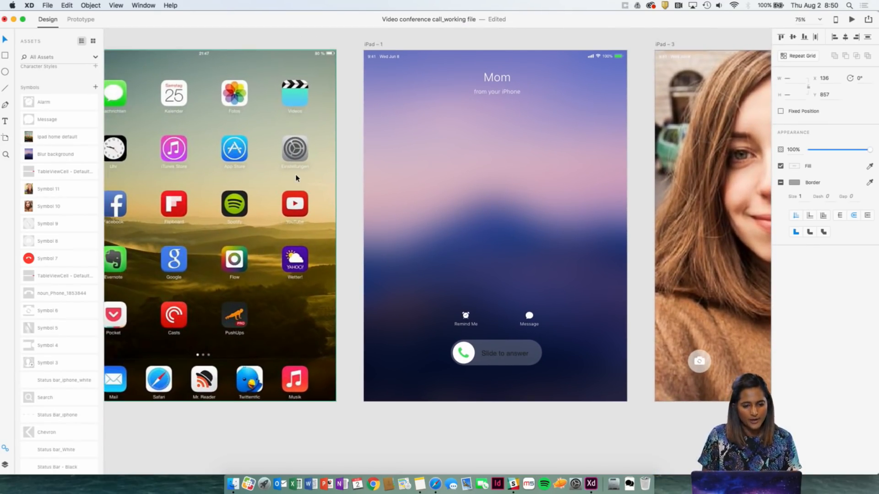
# Review the row of iPad screens from the home screen through the incoming call, active call, swapped camera and conference call layouts.
pyautogui.hscroll(-2, 295, 178)
pyautogui.hscroll(6, 295, 179)
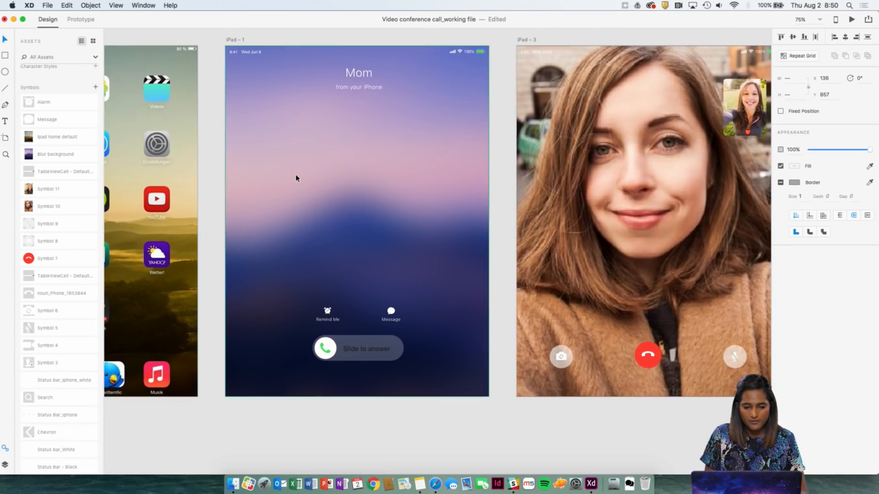
pyautogui.hscroll(-12, 371, 99)
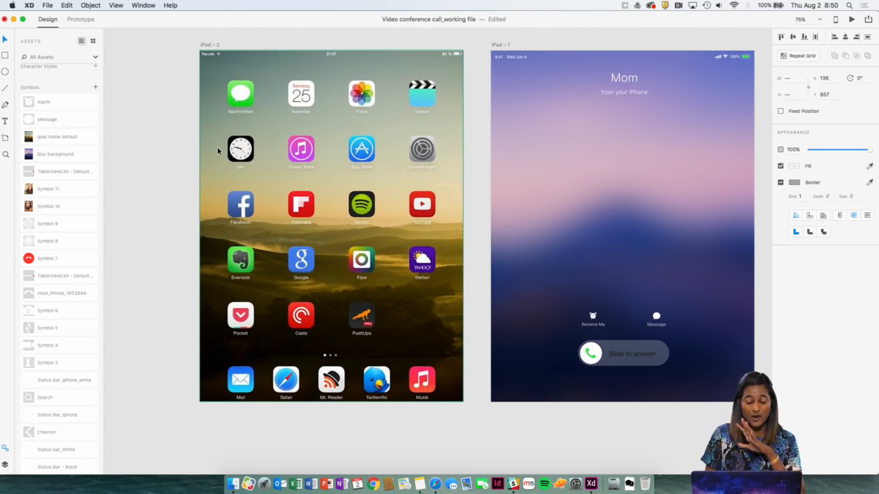
pyautogui.hscroll(8, 217, 147)
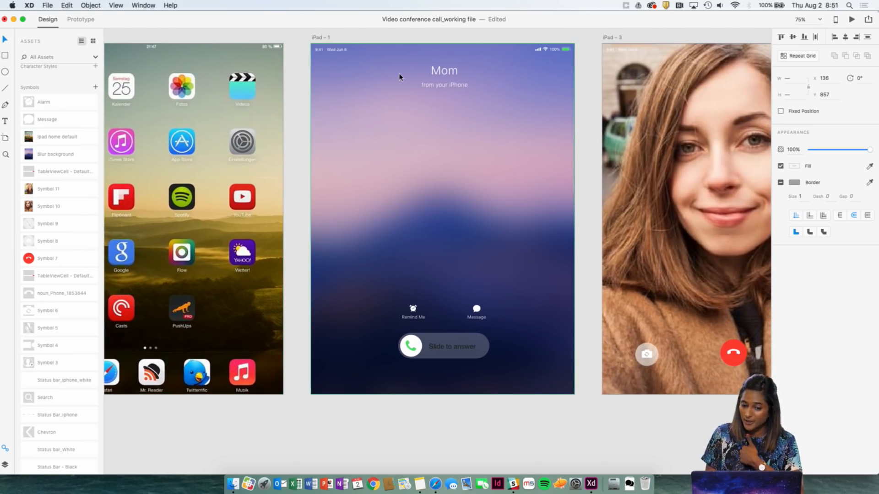
pyautogui.hscroll(6, 401, 79)
pyautogui.hscroll(6, 363, 294)
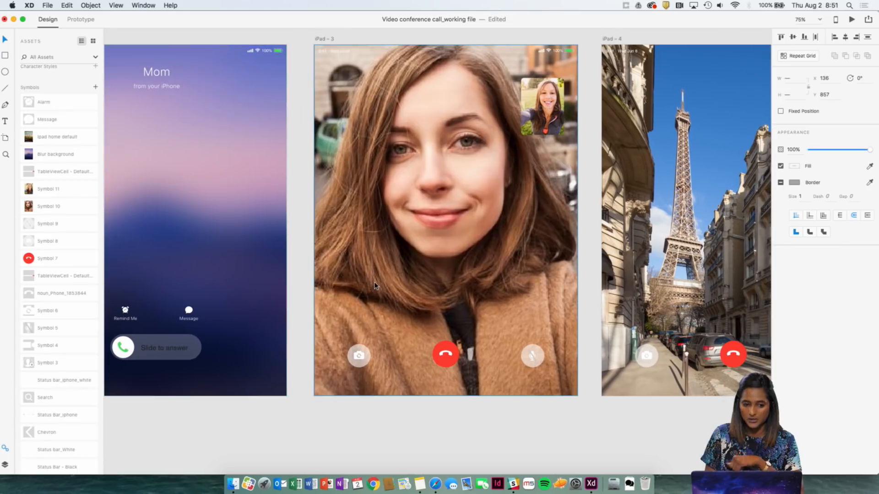
pyautogui.hscroll(-2, 375, 286)
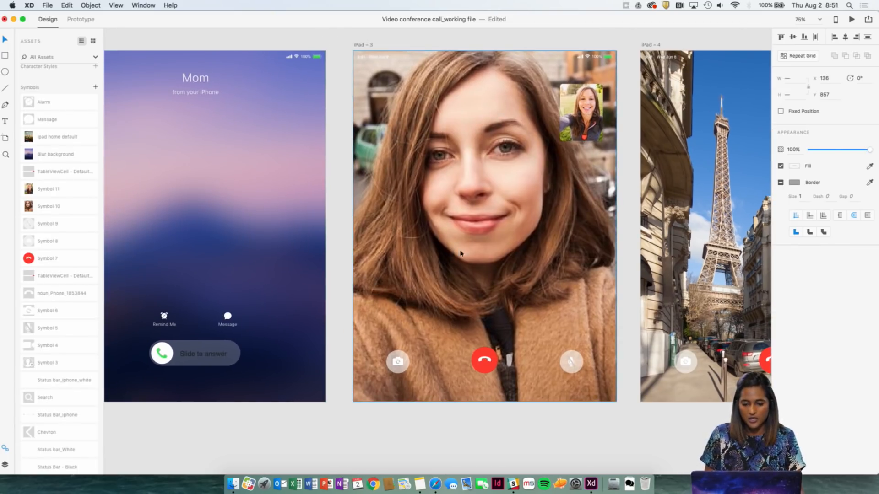
pyautogui.hscroll(6, 451, 254)
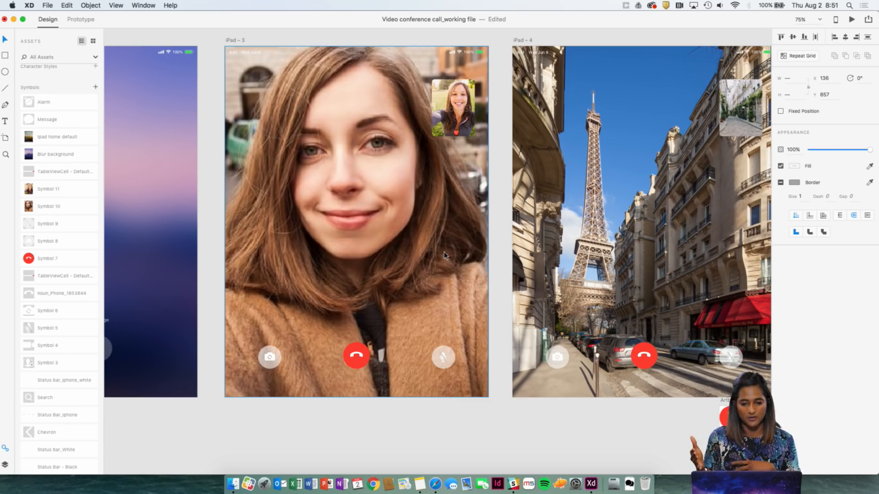
pyautogui.hscroll(12, 444, 255)
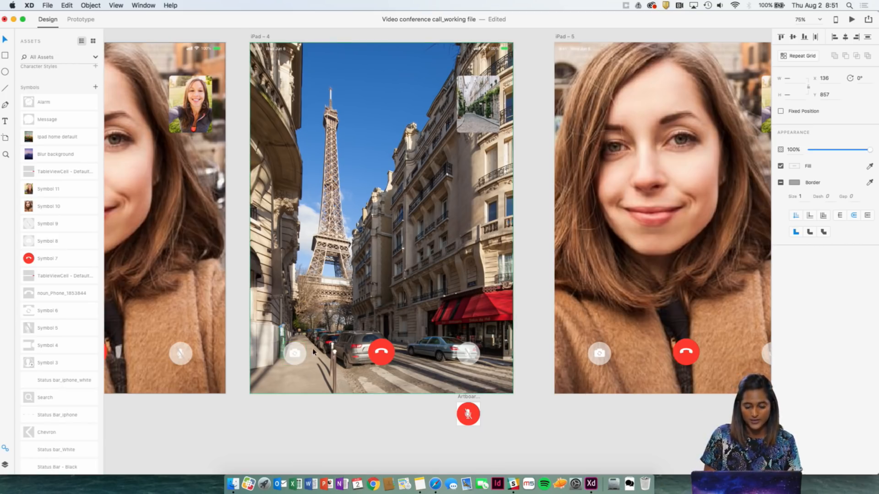
pyautogui.hscroll(2, 374, 283)
pyautogui.hscroll(2, 503, 222)
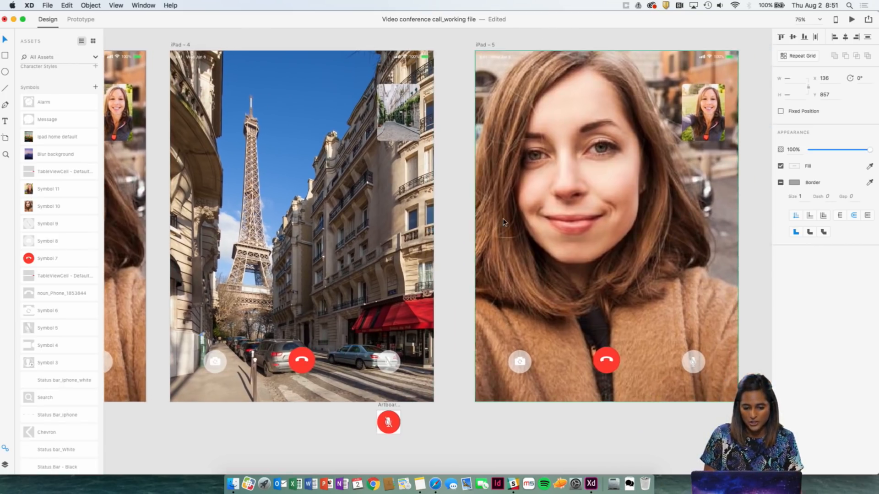
pyautogui.hscroll(5, 501, 226)
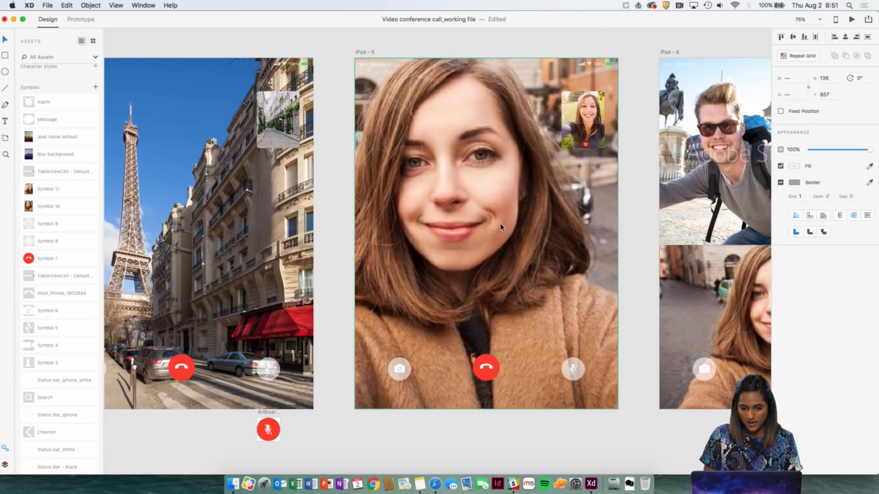
pyautogui.hscroll(3, 501, 227)
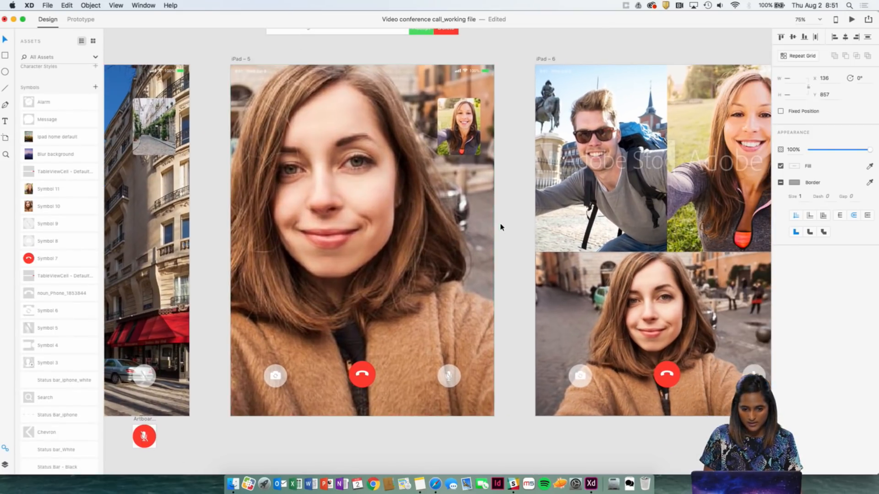
# Move the Friend Calling banner with its Accept and Delete buttons from Artboard – 2 onto iPad – 5 and delete its Title text.
pyautogui.scroll(2, 501, 227)
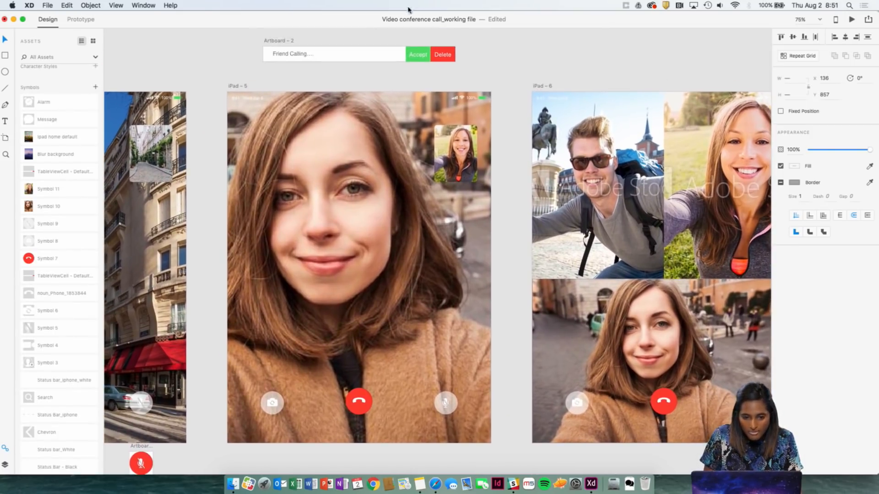
pyautogui.click(291, 52)
pyautogui.moveTo(494, 56); pyautogui.dragTo(305, 256)
pyautogui.click(337, 104)
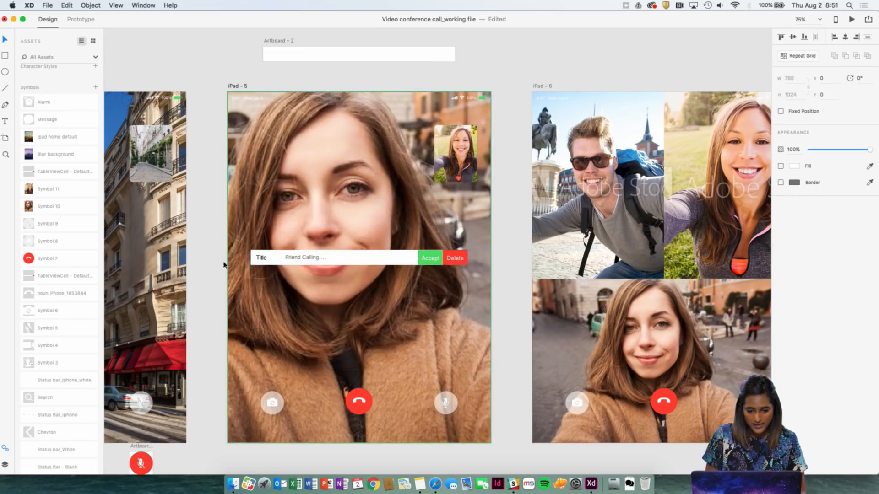
pyautogui.click(262, 258)
pyautogui.press('Delete')
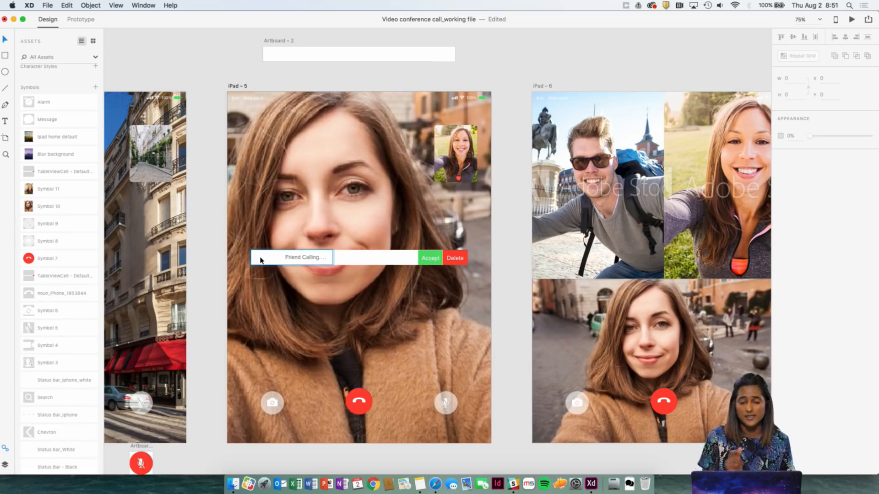
pyautogui.click(433, 262)
# Look back over the artboards from the iPad – 6 conference call to the iPad – 1 incoming call screen.
pyautogui.hscroll(10, 433, 263)
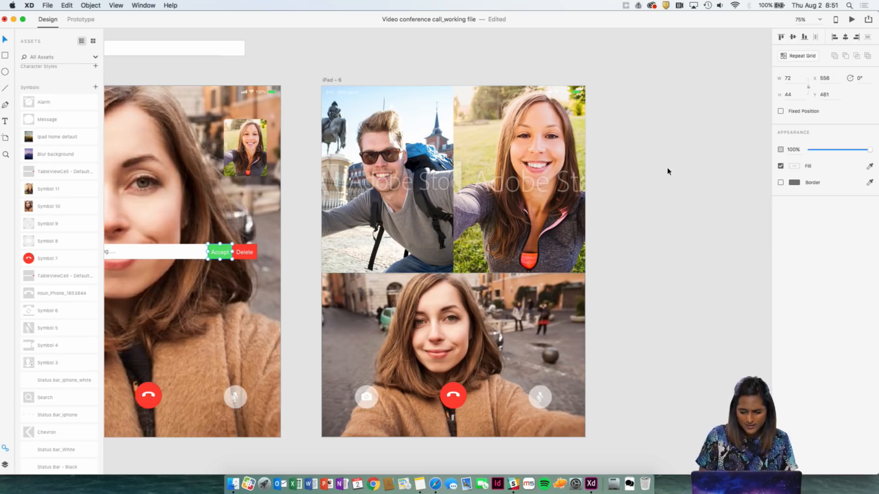
pyautogui.hscroll(-1, 667, 172)
pyautogui.hscroll(-4, 726, 157)
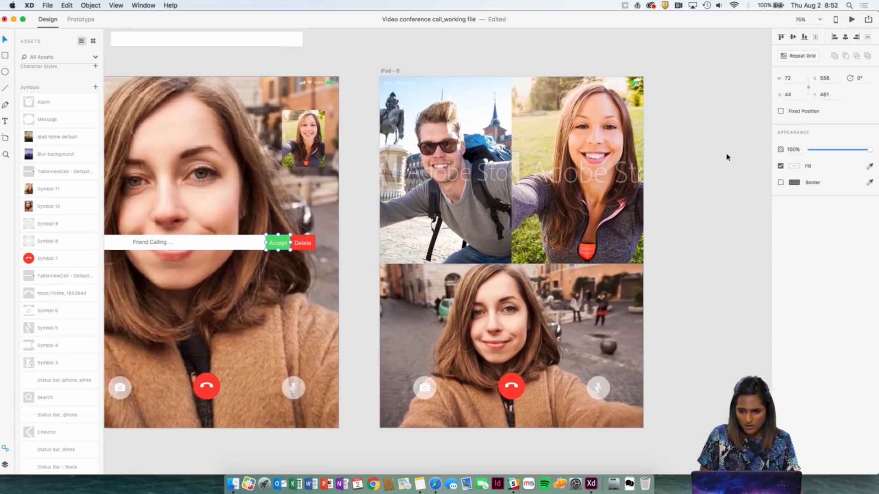
pyautogui.hscroll(-6, 727, 158)
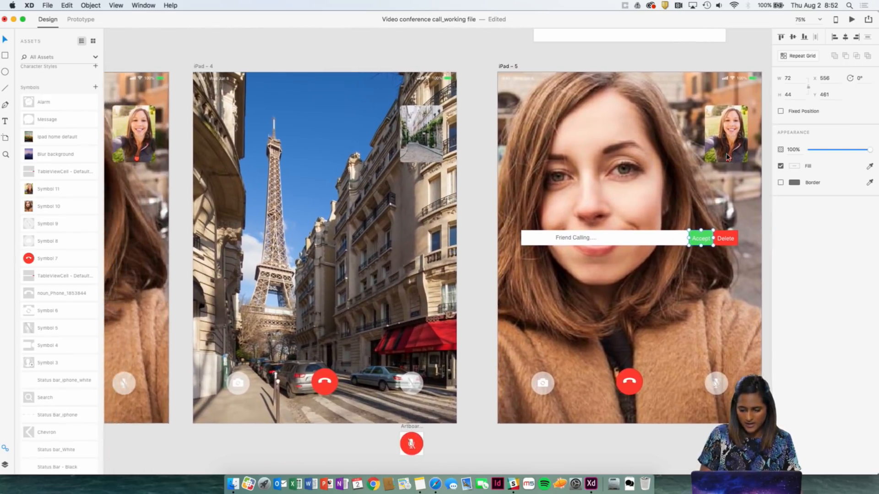
pyautogui.press('super+minus')
pyautogui.click(280, 137)
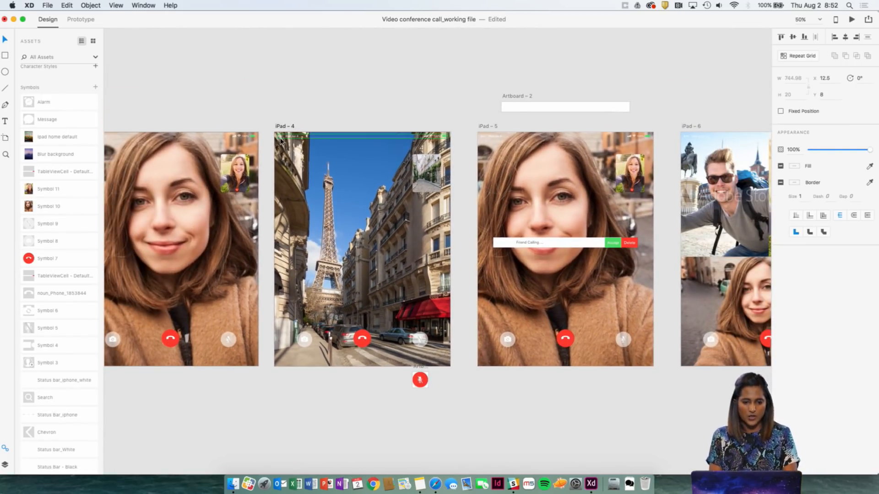
pyautogui.rightClick(281, 139)
pyautogui.click(275, 108)
pyautogui.moveTo(284, 102); pyautogui.dragTo(381, 121)
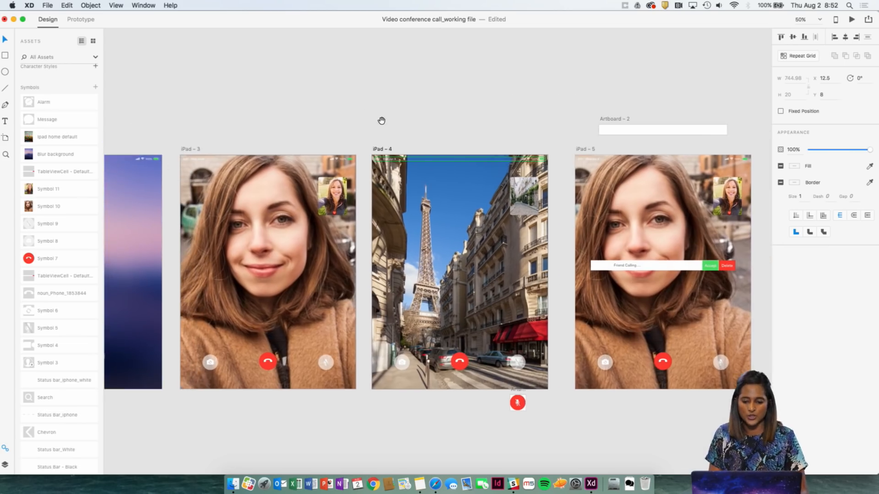
pyautogui.press('super+plus')
pyautogui.hscroll(-5, 383, 124)
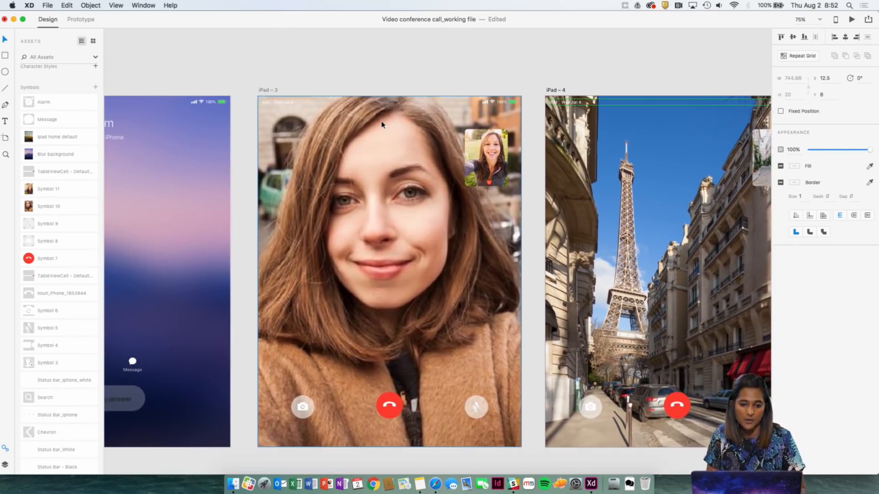
pyautogui.hscroll(-10, 382, 123)
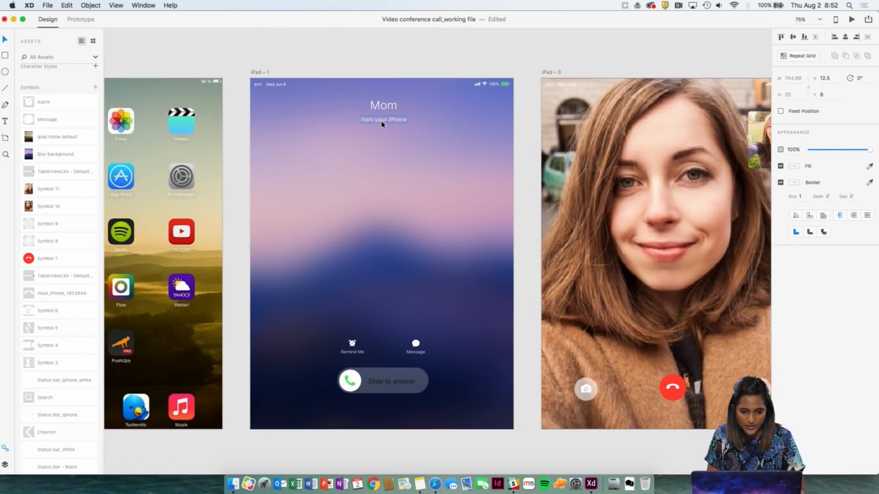
# Rename the iPad – 3 artboard as Day 3_Video Call_Ipad.
pyautogui.hscroll(10, 381, 123)
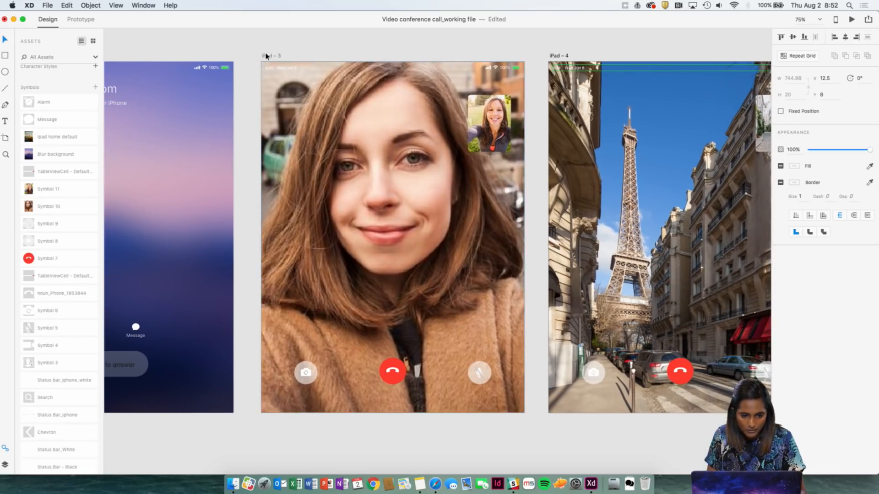
pyautogui.doubleClick(267, 56)
pyautogui.write('s')
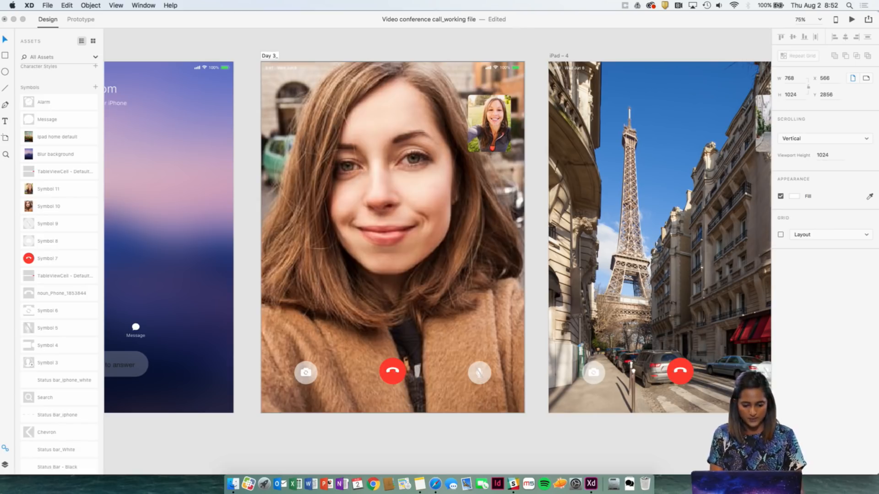
pyautogui.write('ay 3_Video Call_Ipad')
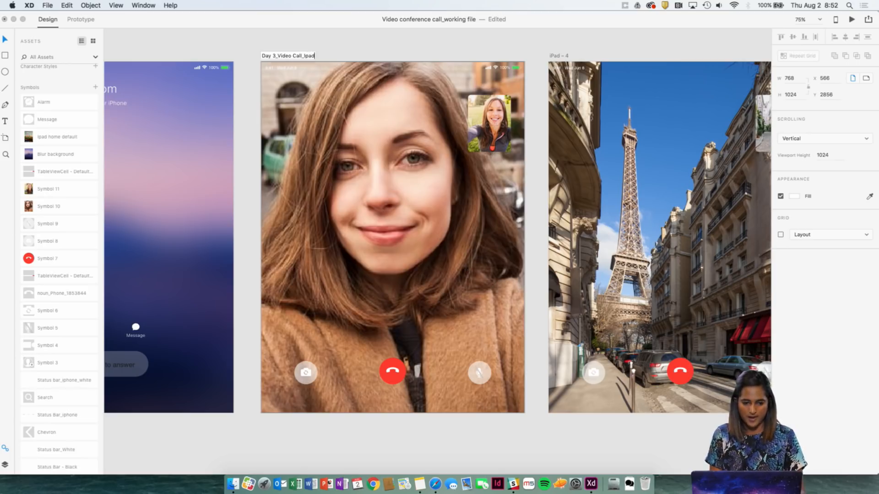
pyautogui.press('Return')
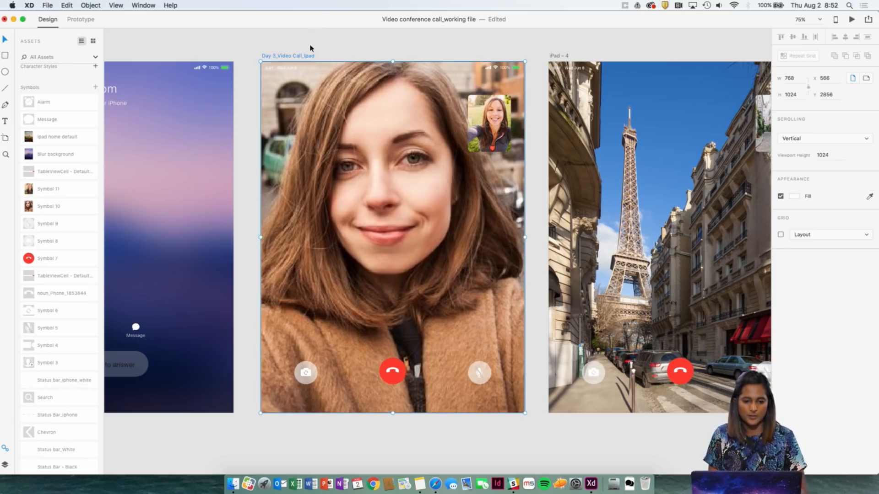
pyautogui.click(295, 59)
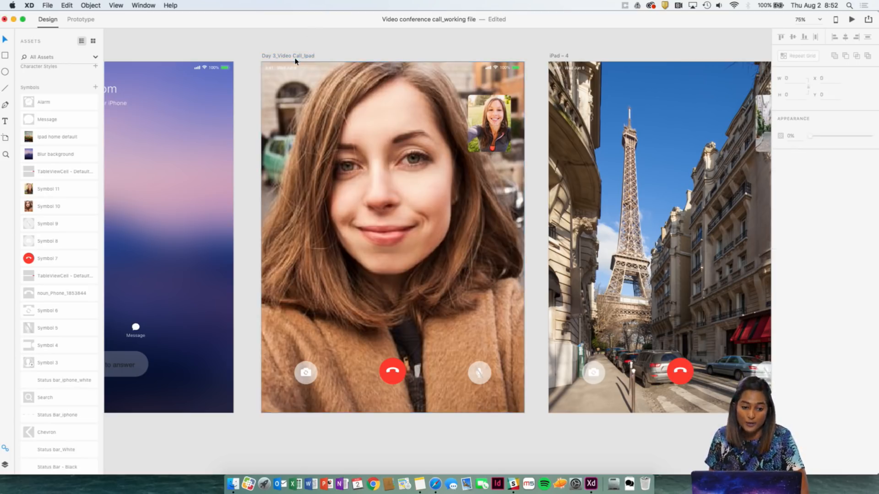
pyautogui.click(52, 5)
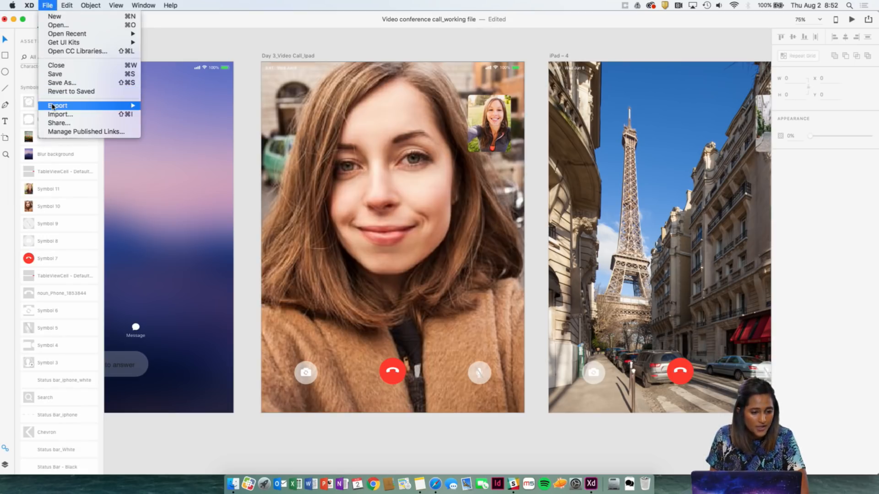
pyautogui.moveTo(53, 107)
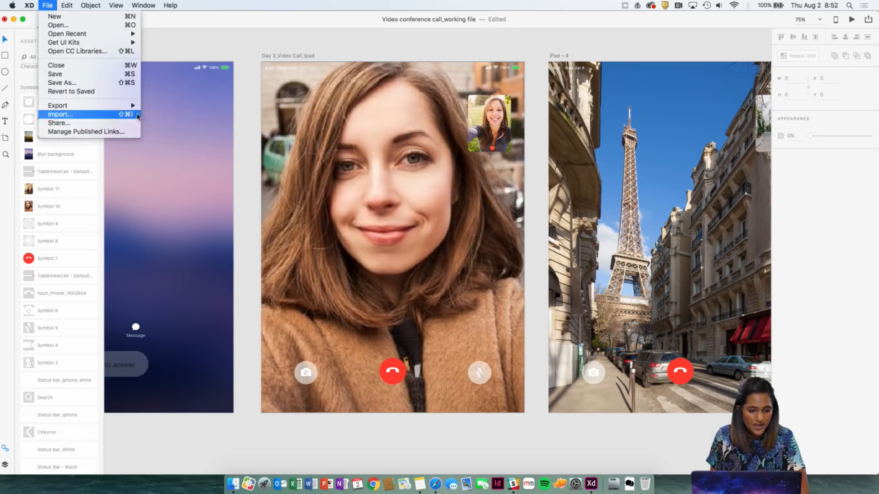
pyautogui.click(332, 27)
# Export the Day 3_Video Call_Ipad artboard to the Desktop as PNG for Web, designed at 2x.
pyautogui.click(281, 55)
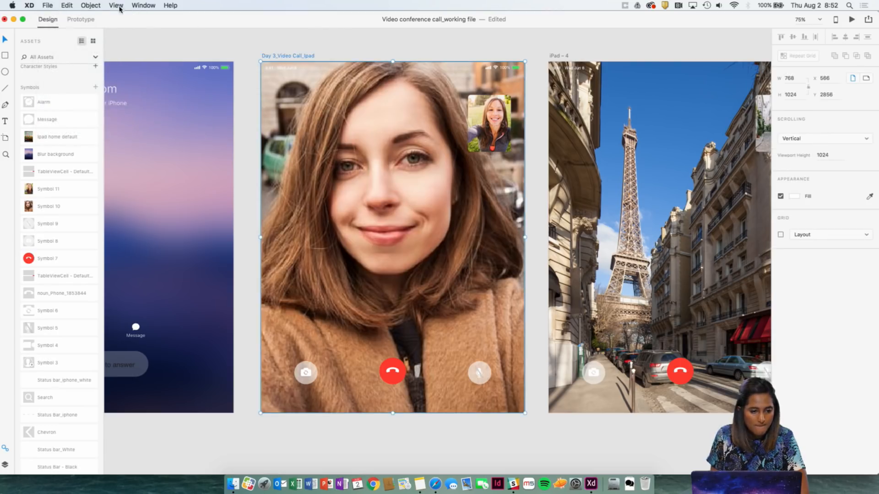
pyautogui.click(66, 5)
pyautogui.moveTo(50, 5)
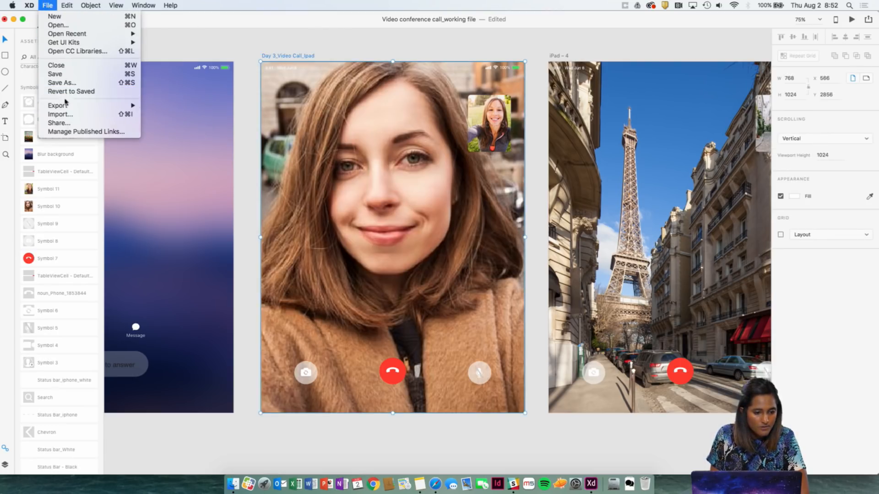
pyautogui.moveTo(68, 107)
pyautogui.click(157, 117)
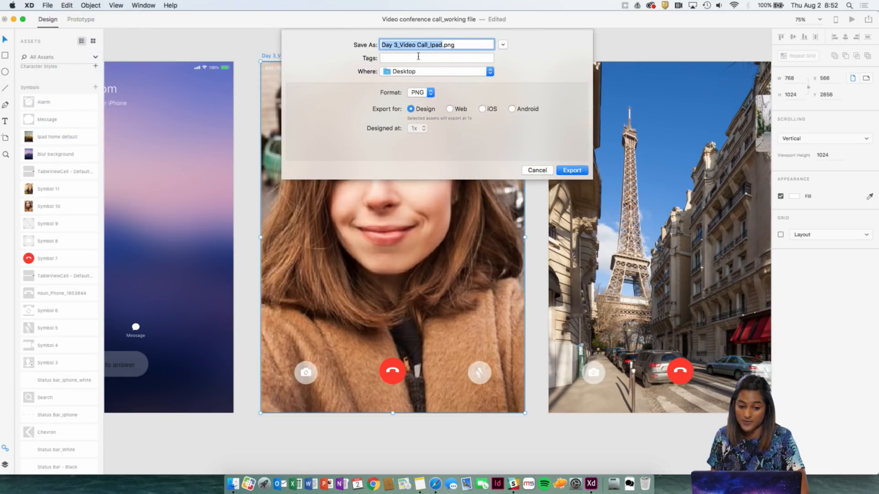
pyautogui.click(451, 110)
pyautogui.click(417, 128)
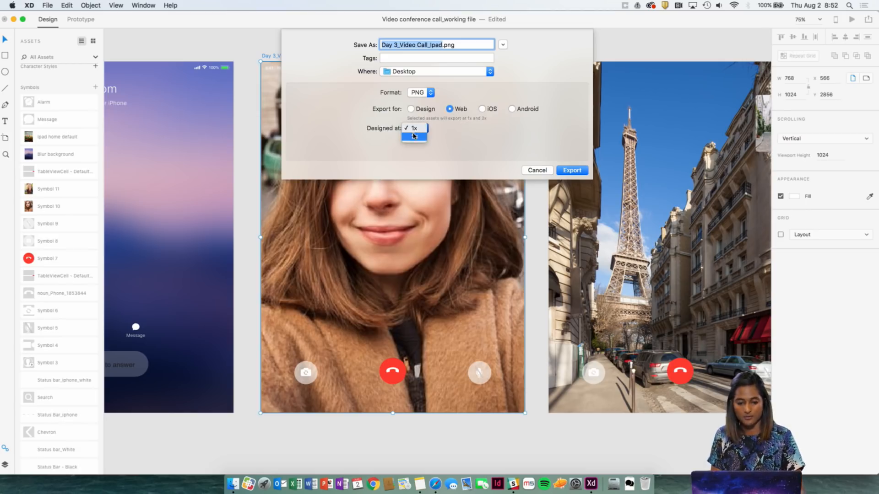
pyautogui.click(414, 136)
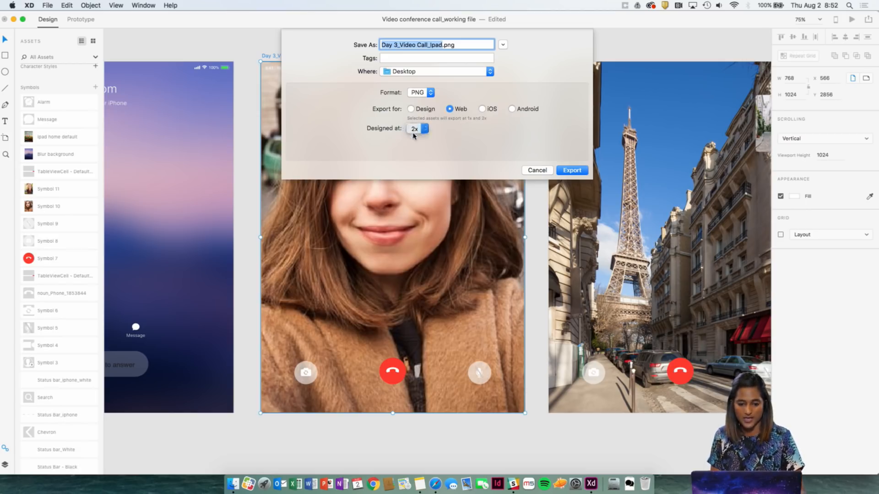
pyautogui.click(576, 173)
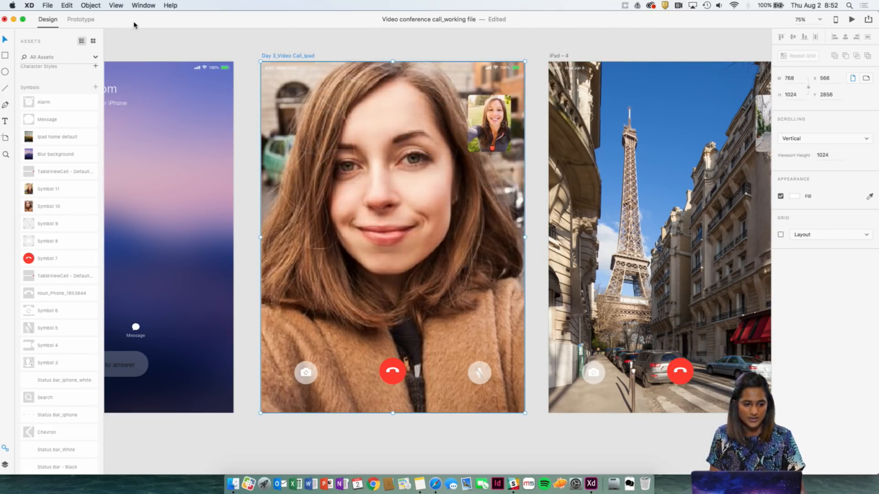
# Minimize the document window to reach the exported images on the desktop.
pyautogui.moveTo(135, 23)
pyautogui.mouseDown()
pyautogui.moveTo(91, 130)
pyautogui.moveTo(123, 12)
pyautogui.mouseUp()
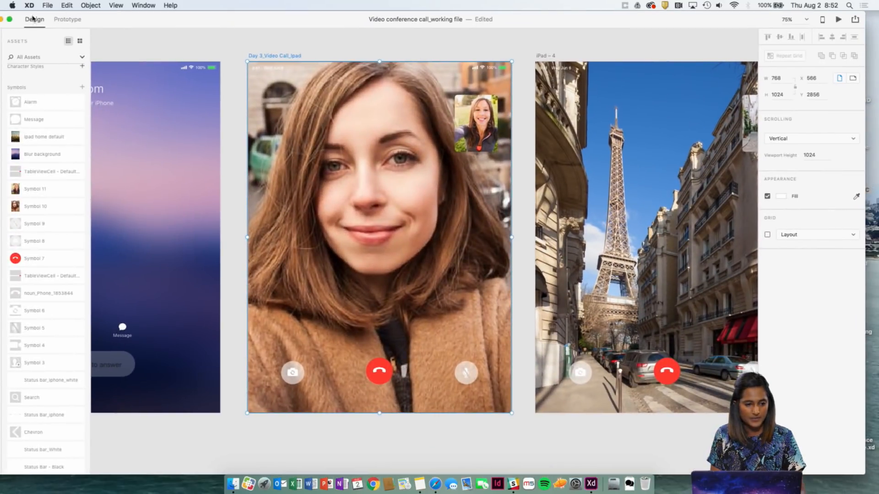
pyautogui.click(2, 19)
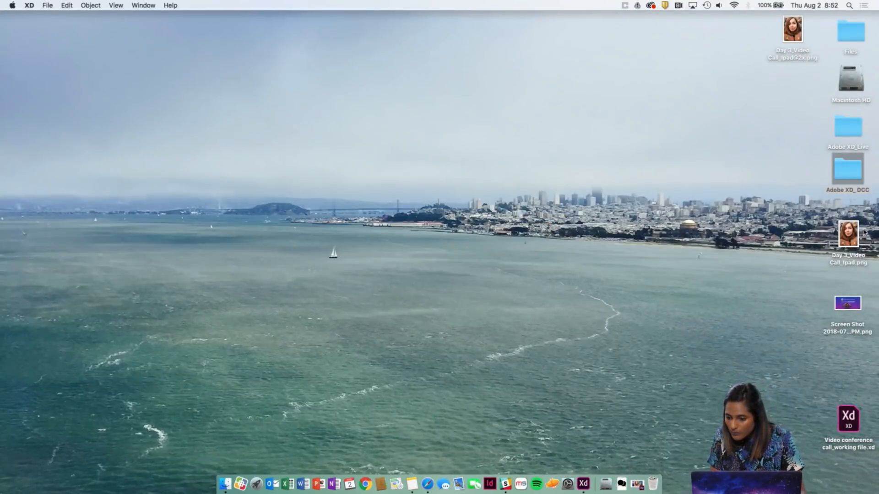
pyautogui.click(798, 28)
pyautogui.press('space')
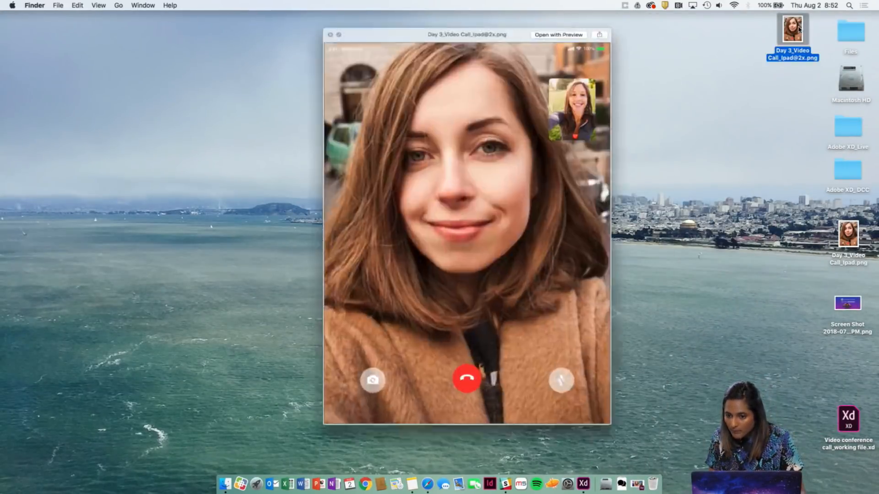
pyautogui.press('space')
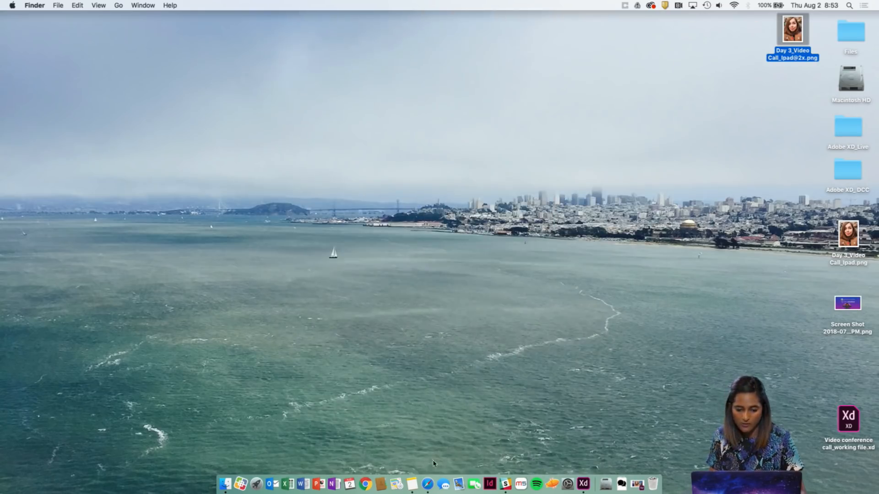
# Switch to Safari and open the signed-in account's Behance profile from the xddailychallenge results page.
pyautogui.click(428, 484)
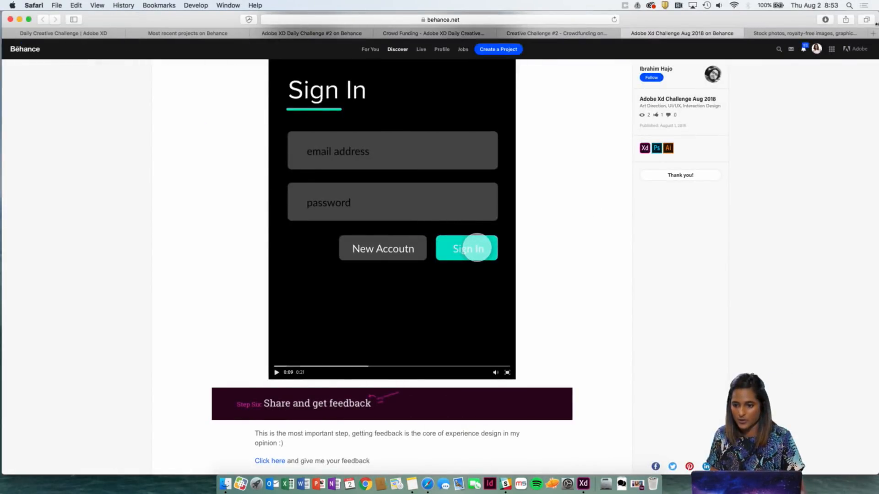
pyautogui.click(216, 33)
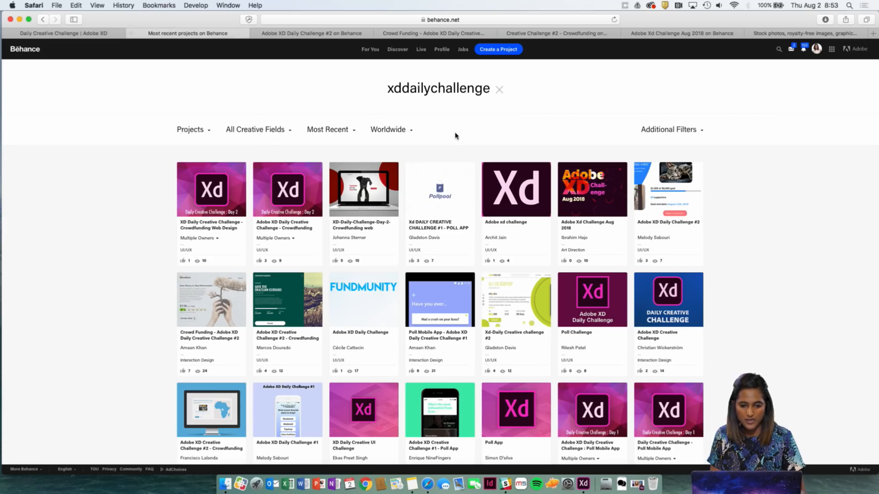
pyautogui.scroll(-1, 455, 136)
pyautogui.click(816, 48)
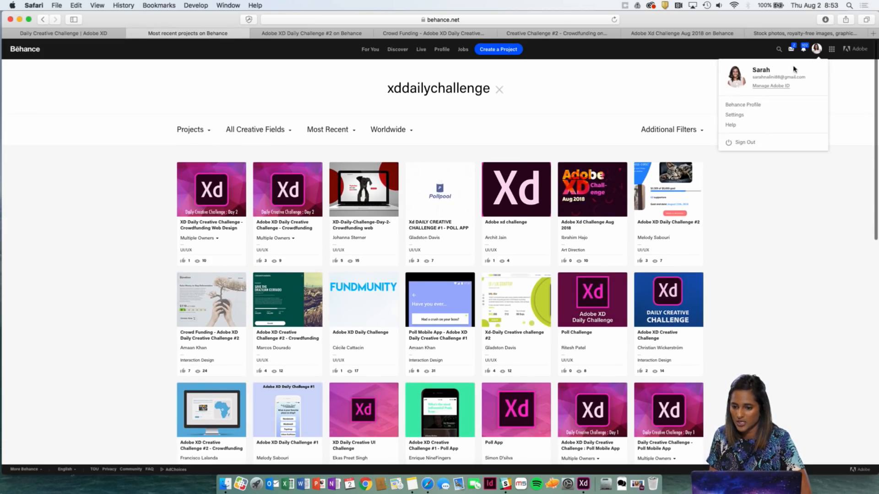
pyautogui.click(754, 105)
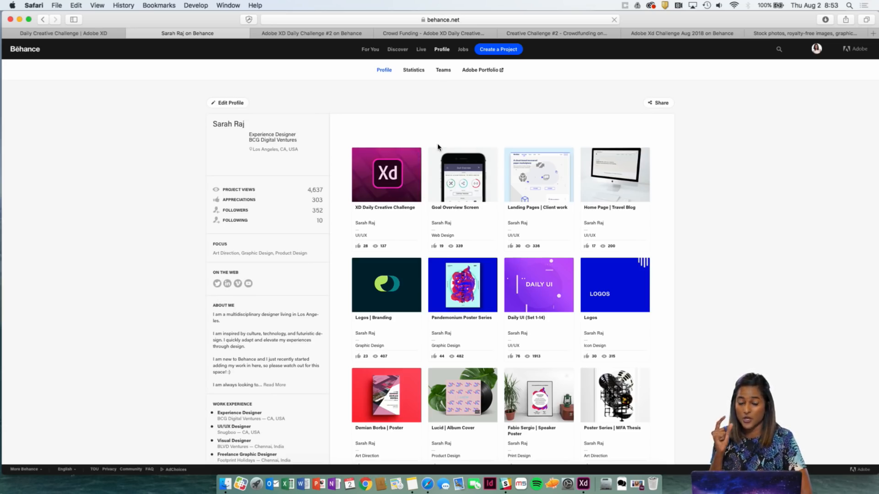
# Open the XD Daily Creative Challenge project from the profile in the Behance project editor.
pyautogui.click(381, 208)
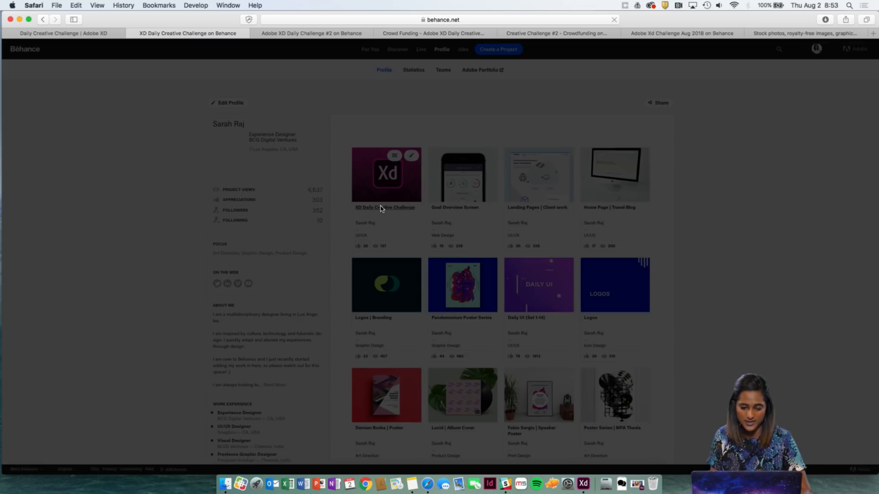
pyautogui.click(388, 183)
pyautogui.click(411, 156)
pyautogui.click(415, 164)
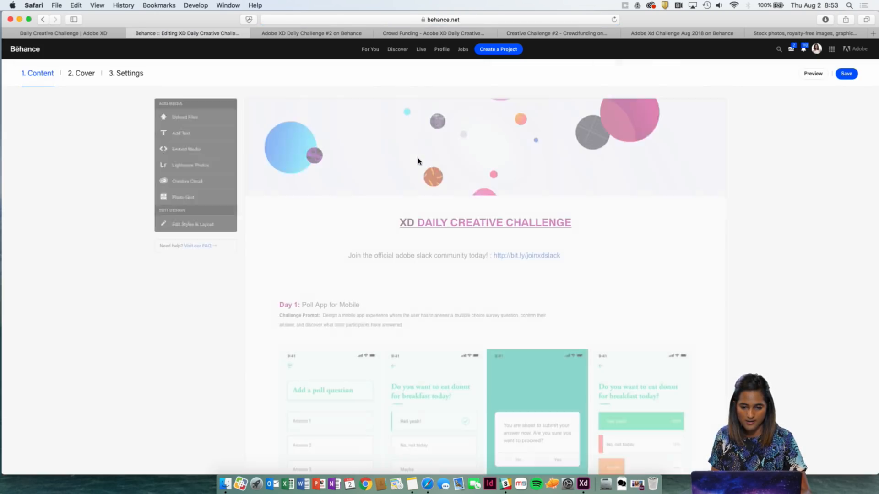
# Copy the Day 2 heading into a new text block below the crowdfunding image and renumber it as Day 3.
pyautogui.scroll(-10, 428, 215)
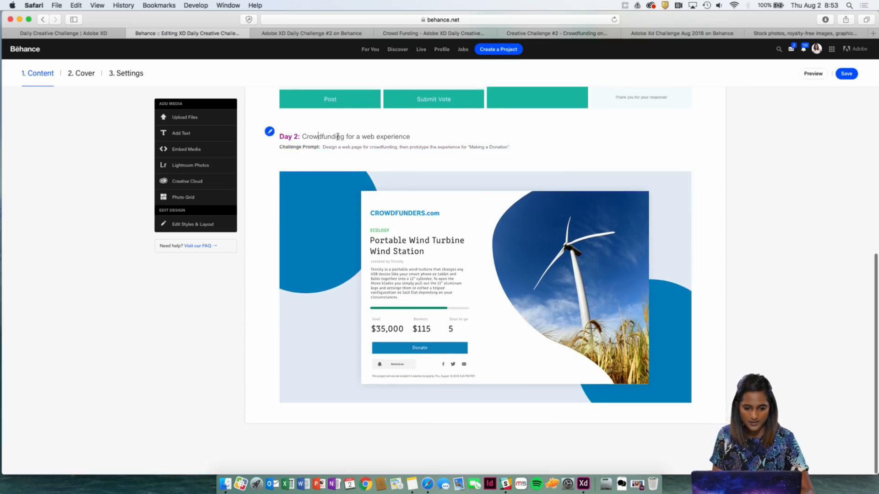
pyautogui.moveTo(410, 137); pyautogui.dragTo(279, 136)
pyautogui.press('super+c')
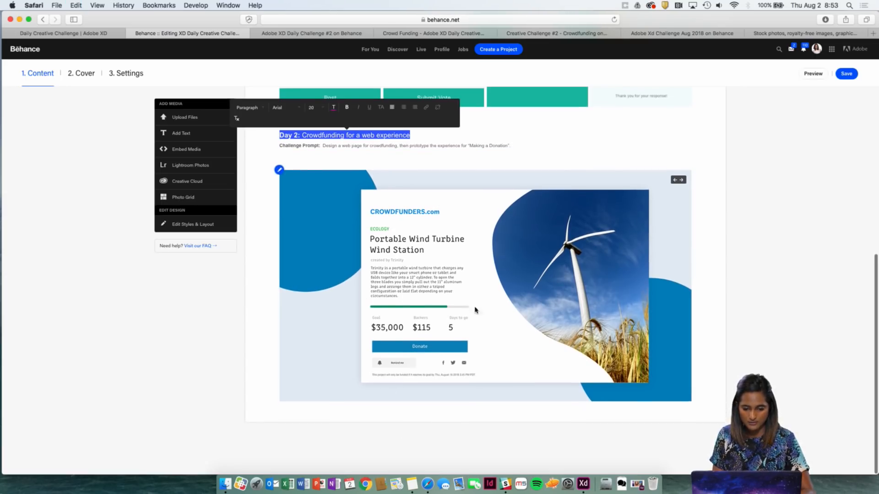
pyautogui.click(481, 414)
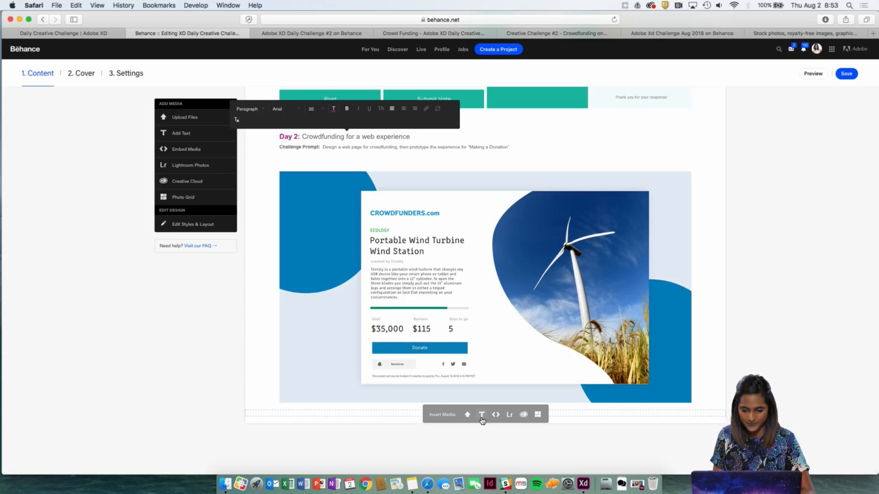
pyautogui.press('super+v')
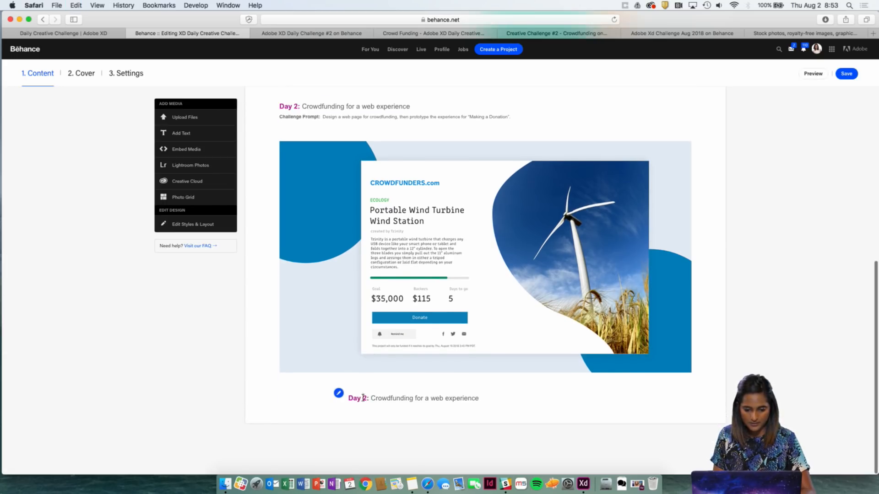
pyautogui.click(367, 397)
pyautogui.press('BackSpace')
pyautogui.write('3')
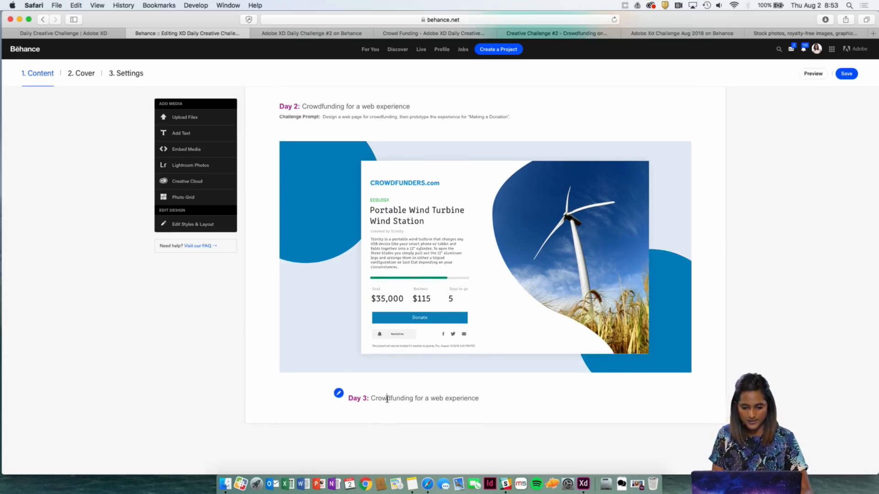
# Replace the title after "Day 3:" with "Video Call for iPad".
pyautogui.moveTo(372, 400); pyautogui.dragTo(520, 397)
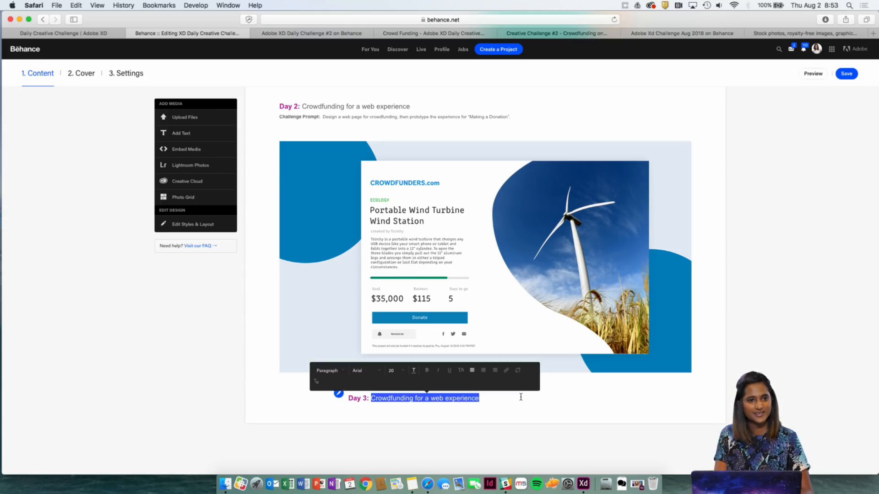
pyautogui.write('V')
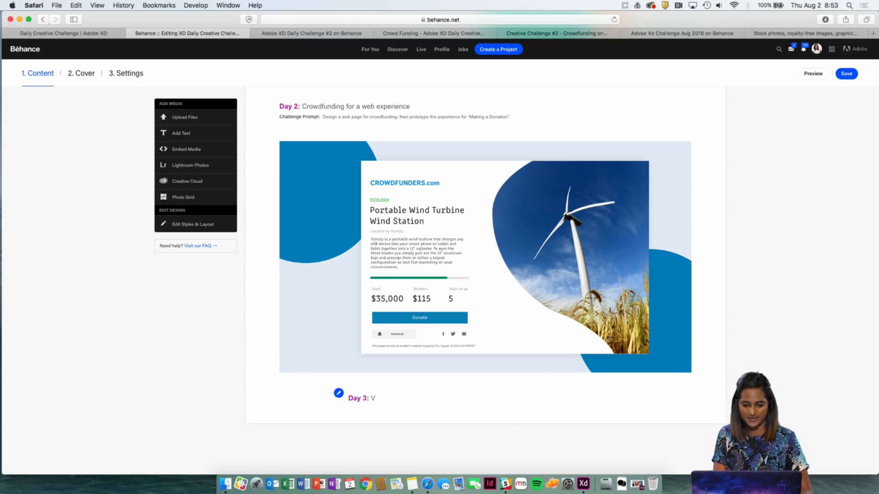
pyautogui.write('ideo C')
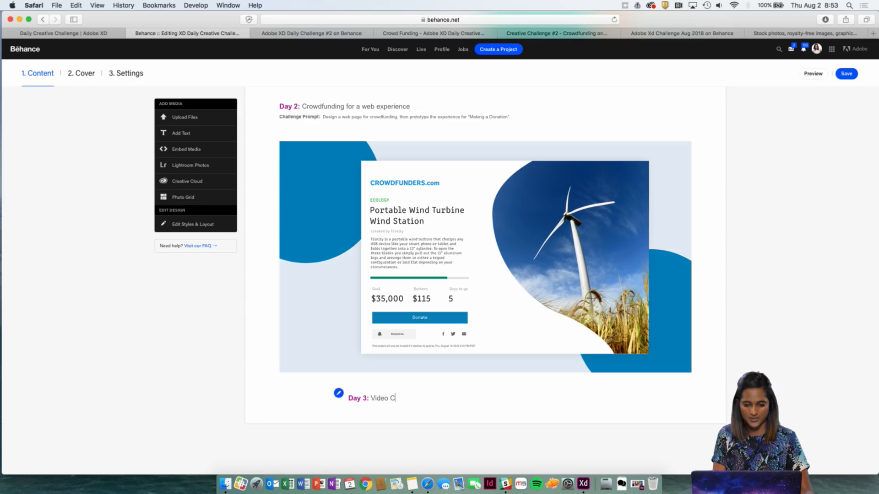
pyautogui.write('ALLLL')
pyautogui.press('BackSpace')
pyautogui.press('BackSpace')
pyautogui.write('L')
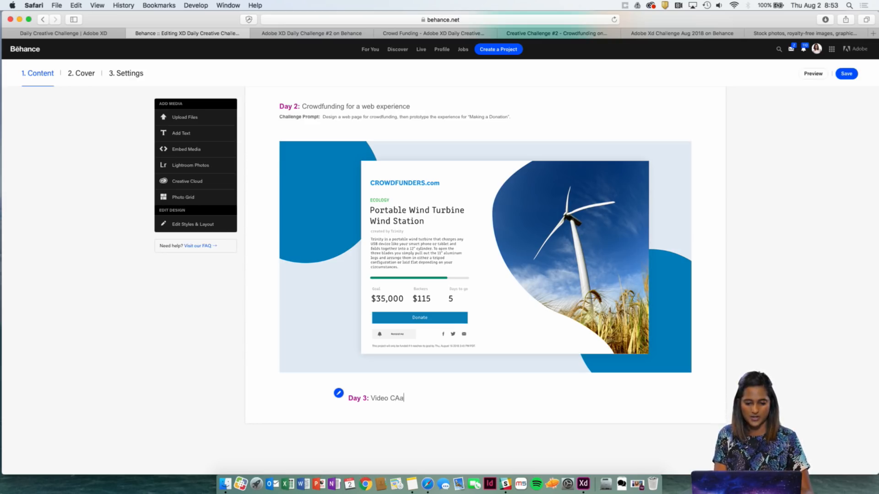
pyautogui.press('BackSpace')
pyautogui.press('BackSpace')
pyautogui.write('all for I')
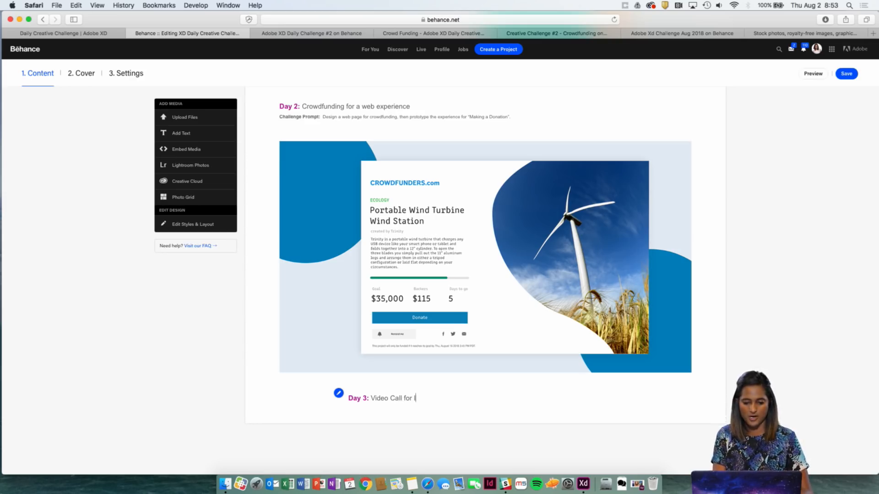
pyautogui.write('pad')
pyautogui.click(459, 433)
pyautogui.moveTo(504, 413)
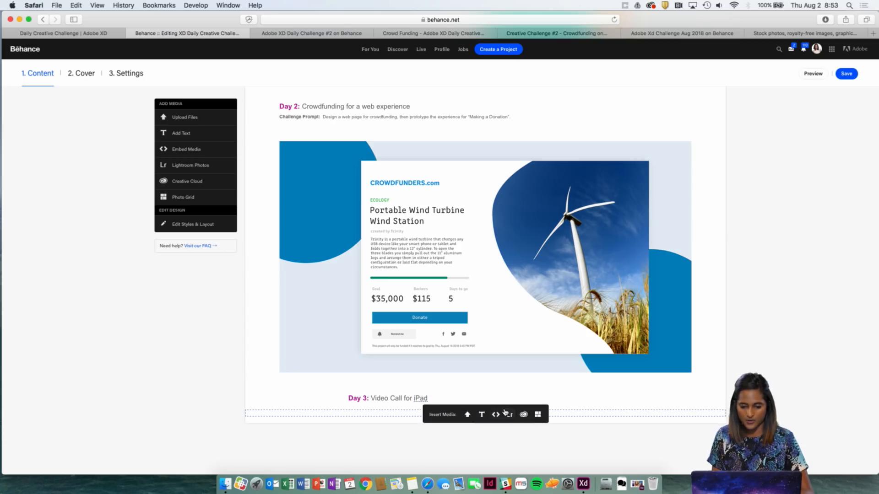
pyautogui.click(468, 416)
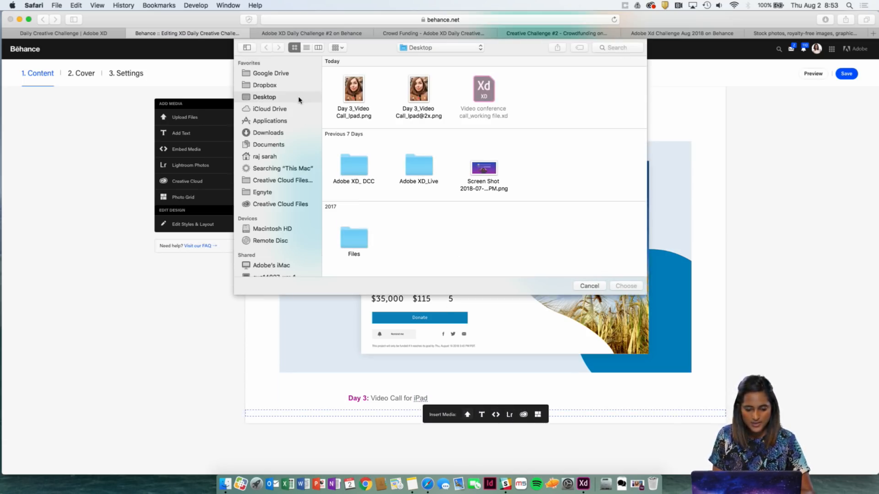
pyautogui.click(357, 95)
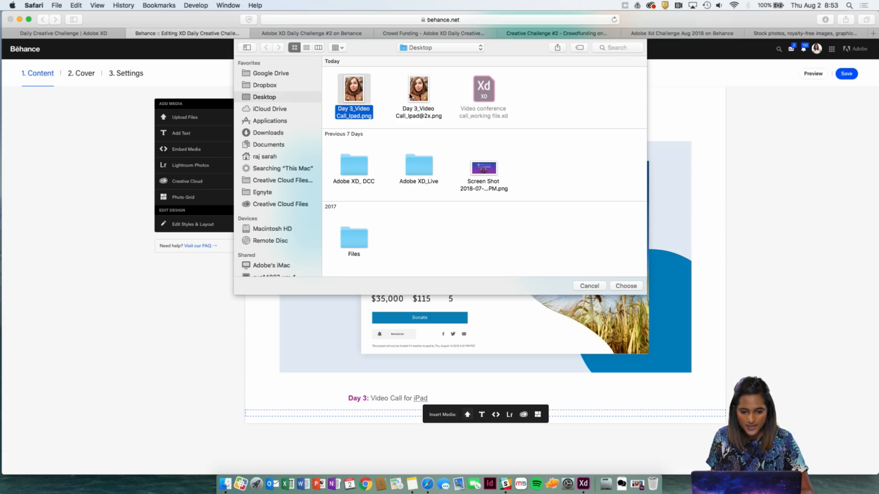
pyautogui.click(419, 95)
pyautogui.press('space')
pyautogui.press('space')
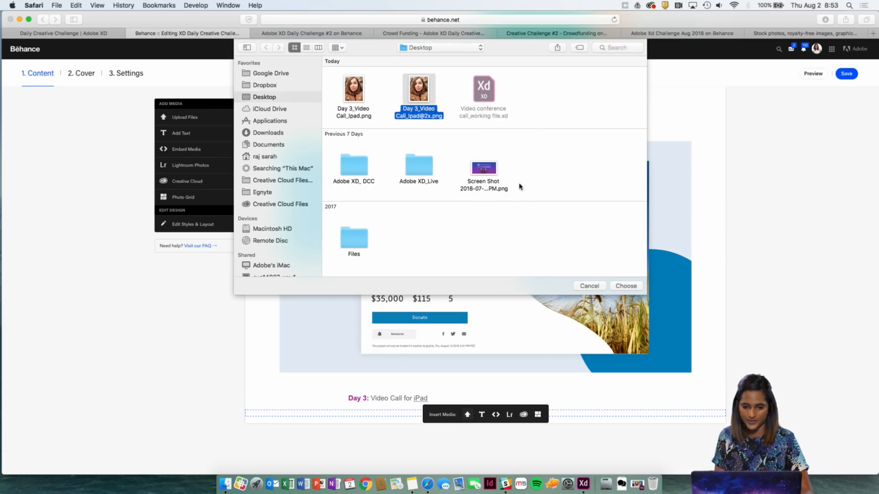
pyautogui.click(625, 286)
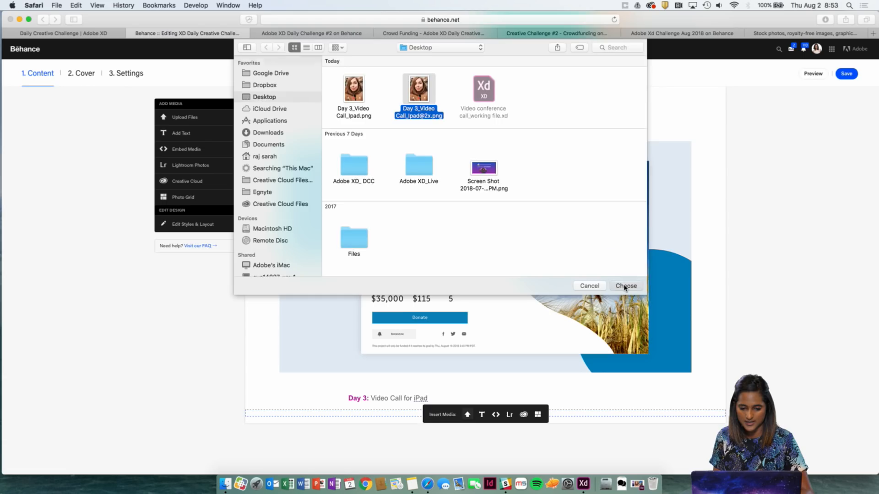
pyautogui.scroll(-10, 625, 287)
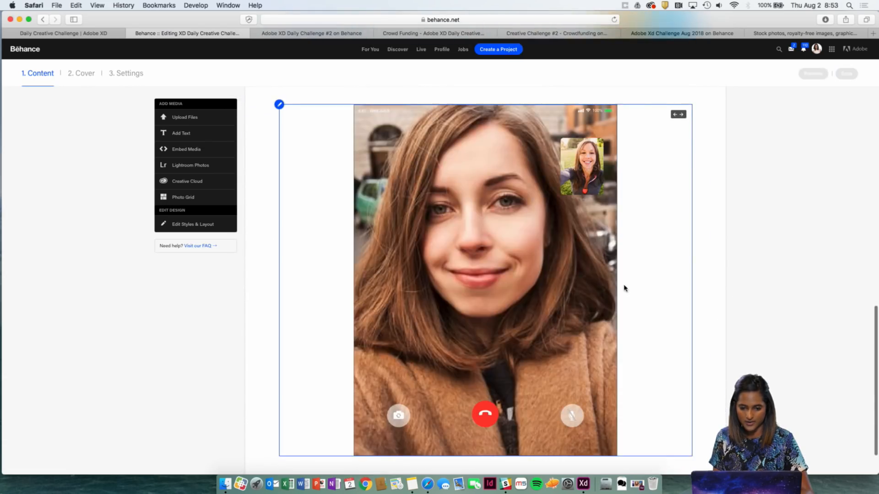
# Save the project and look over the new Day 3 section.
pyautogui.click(846, 73)
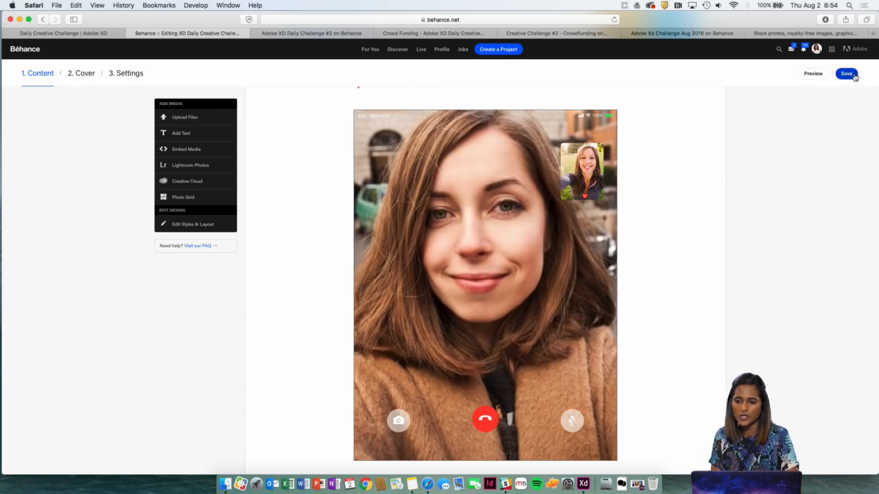
pyautogui.click(846, 73)
pyautogui.scroll(2, 801, 269)
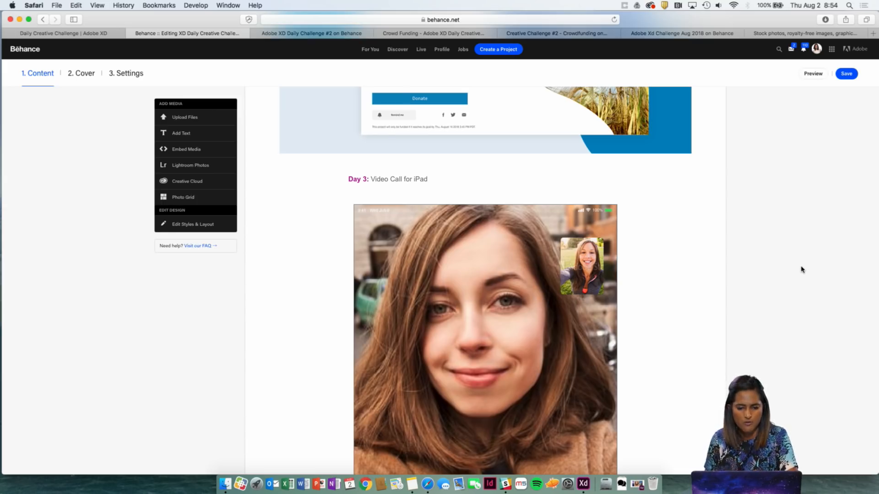
pyautogui.scroll(-3, 659, 273)
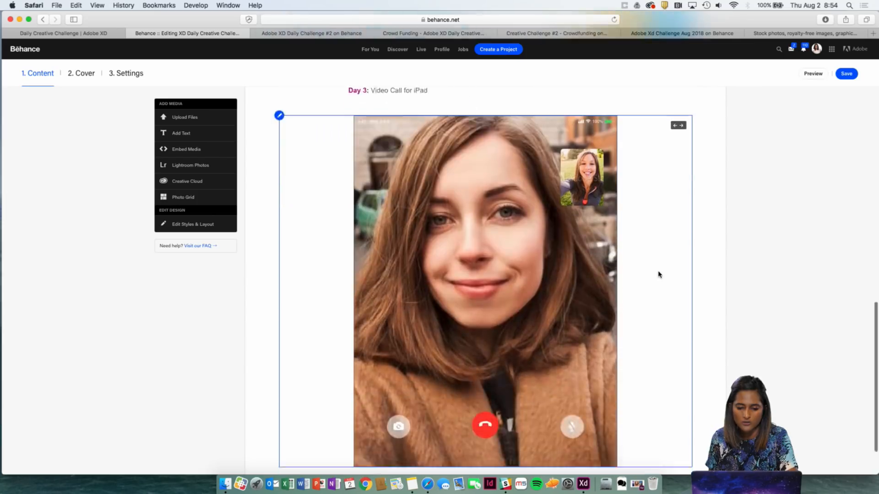
pyautogui.scroll(2, 659, 273)
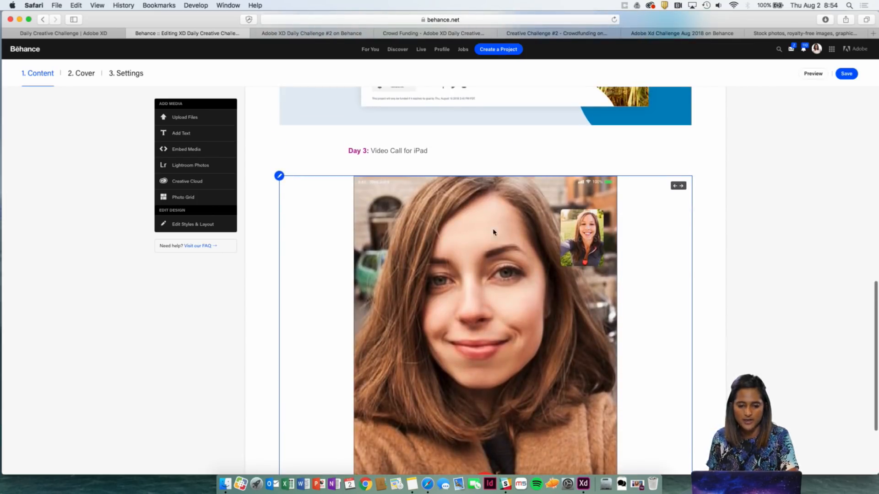